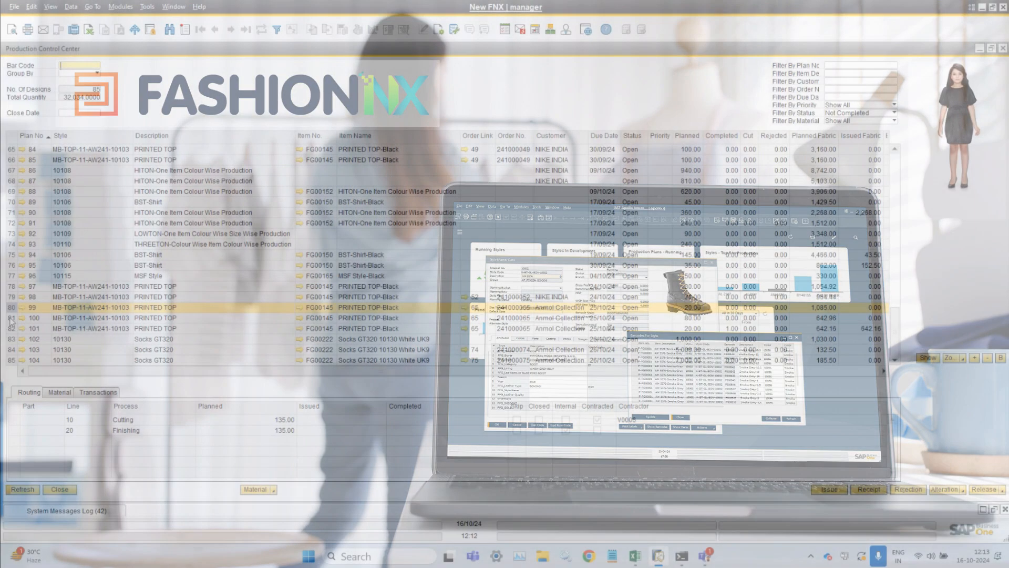
# - Compare the routing of production plans 99 and 100, leaving plan 100 selected
pyautogui.click(11, 319)
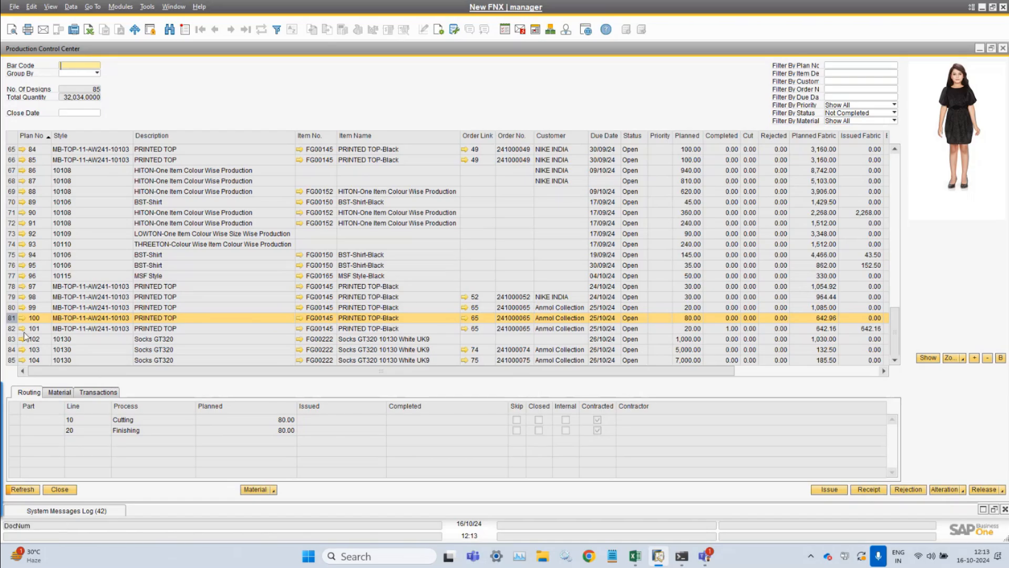
pyautogui.click(13, 308)
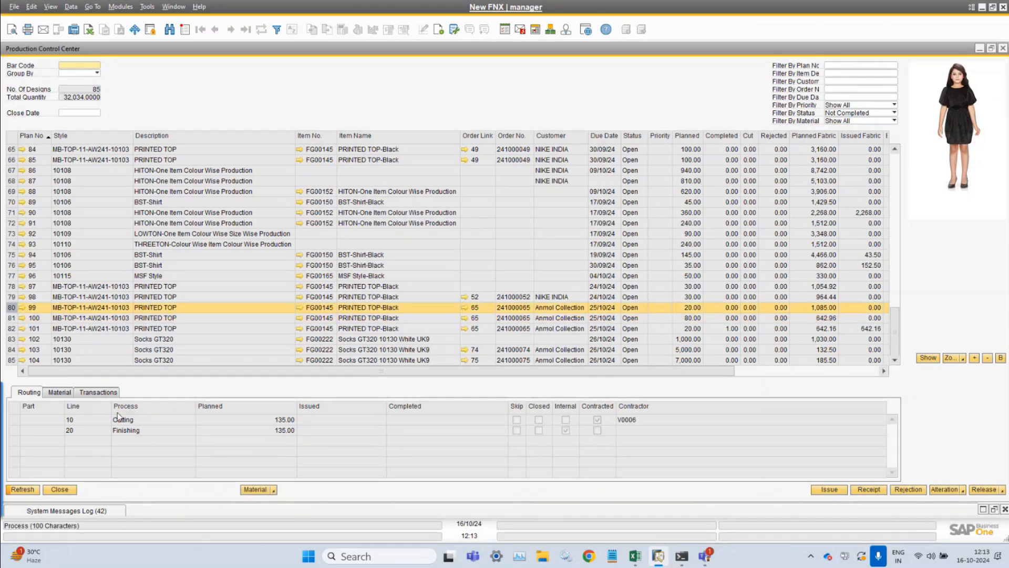
pyautogui.click(21, 318)
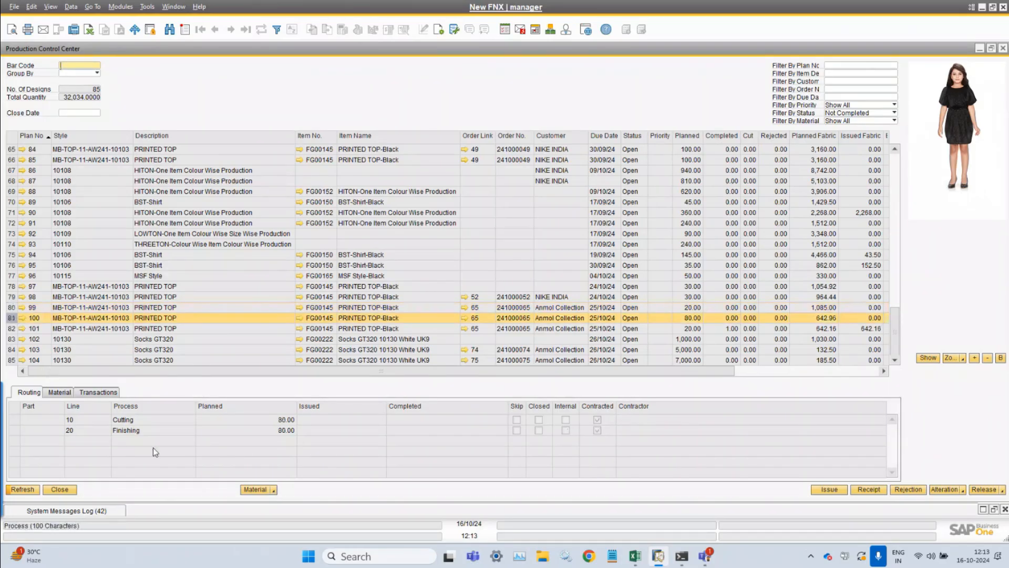
# - Examine the materials and transactions of production plan 100, and return to its routing
pyautogui.click(52, 394)
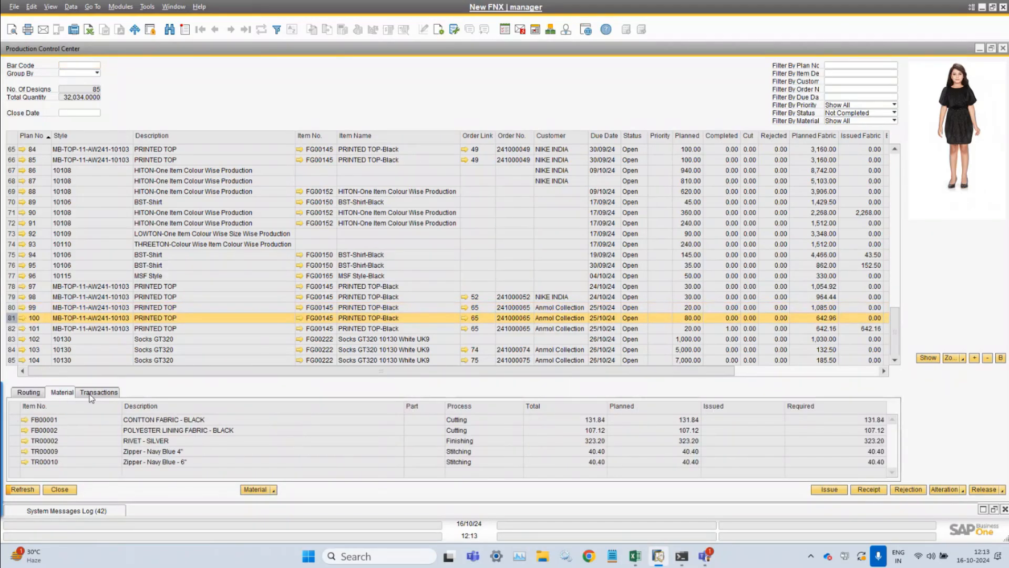
pyautogui.click(38, 393)
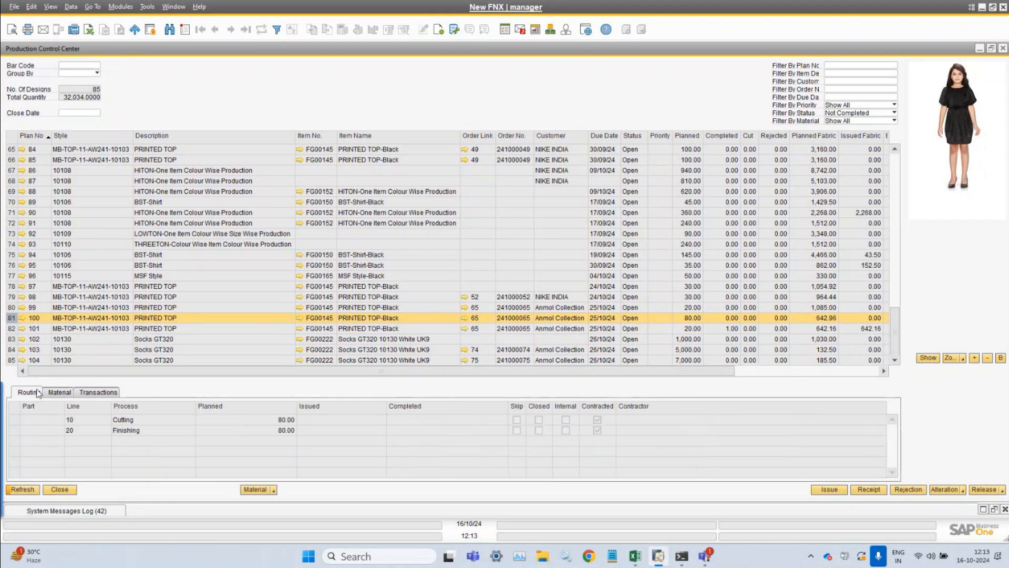
pyautogui.click(109, 396)
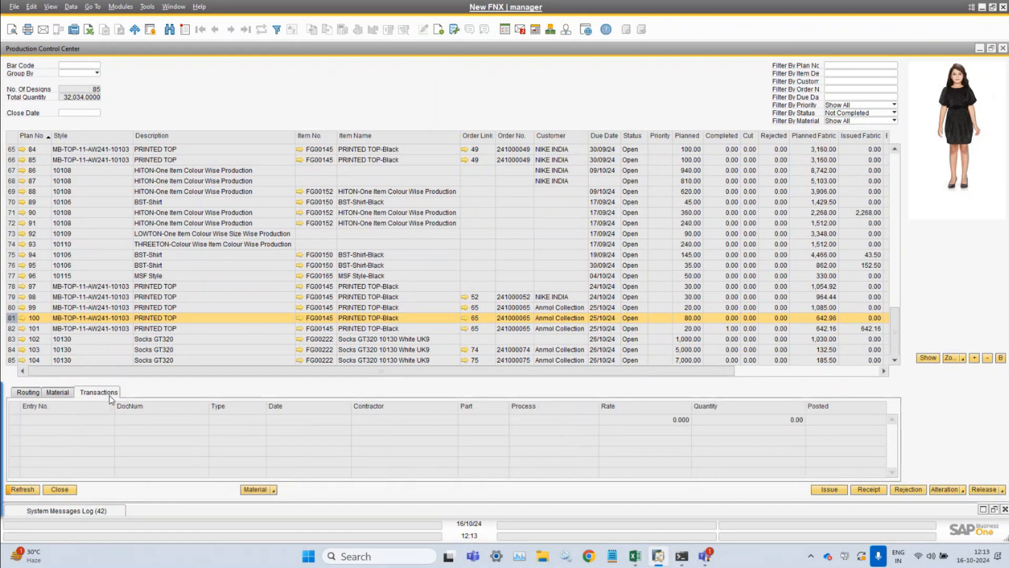
pyautogui.click(27, 398)
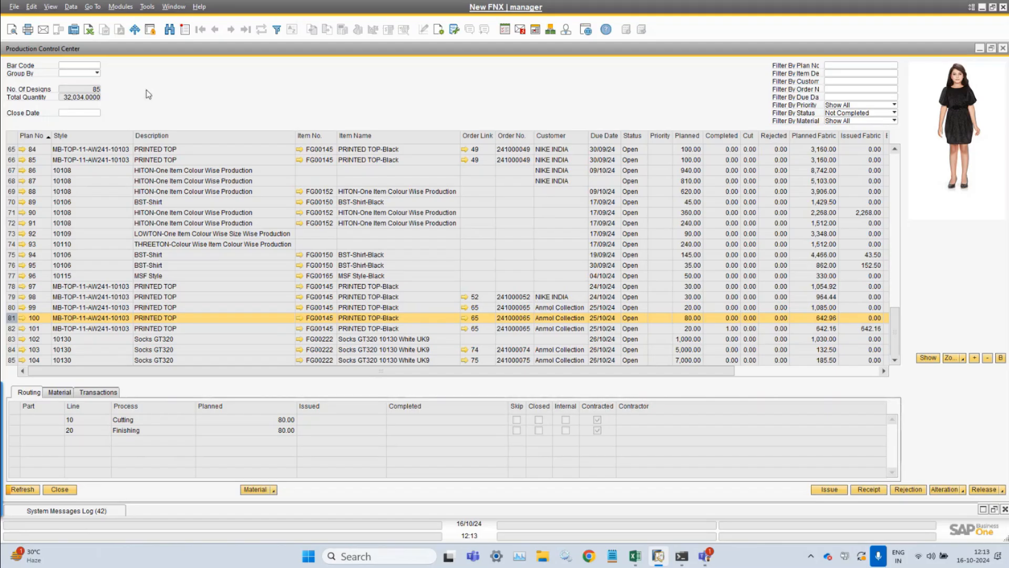
# - Open Style Master Data, find the PRINTED TOP style by searching "pri", and highlight its routing code
pyautogui.click(121, 6)
pyautogui.moveTo(157, 128)
pyautogui.click(231, 130)
pyautogui.press('Tab')
pyautogui.write('pri')
pyautogui.press('Return')
pyautogui.click(744, 155)
pyautogui.doubleClick(744, 155)
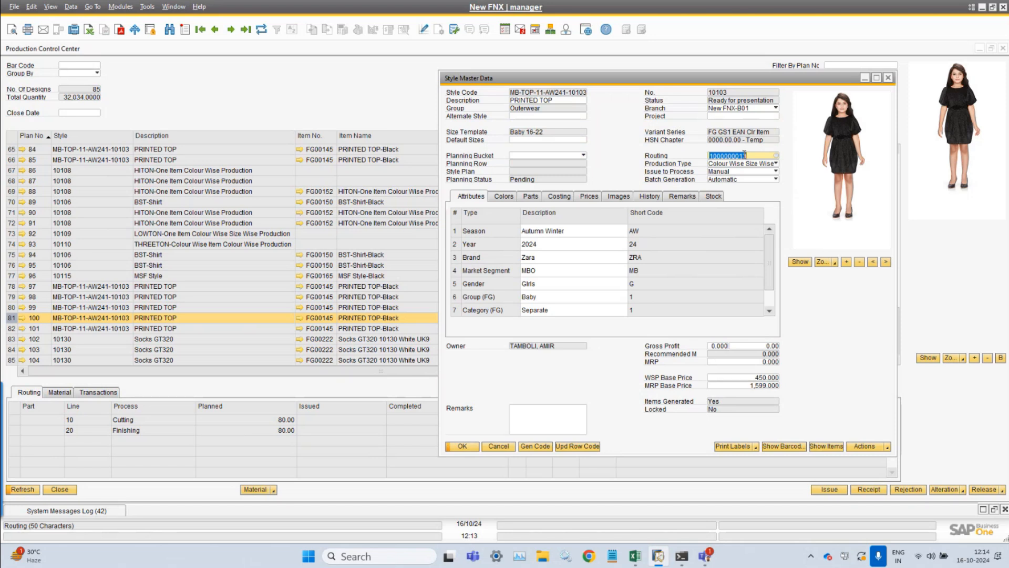
# - Open production plan 100 and highlight the routing code in its details, keeping the plan open
pyautogui.click(122, 7)
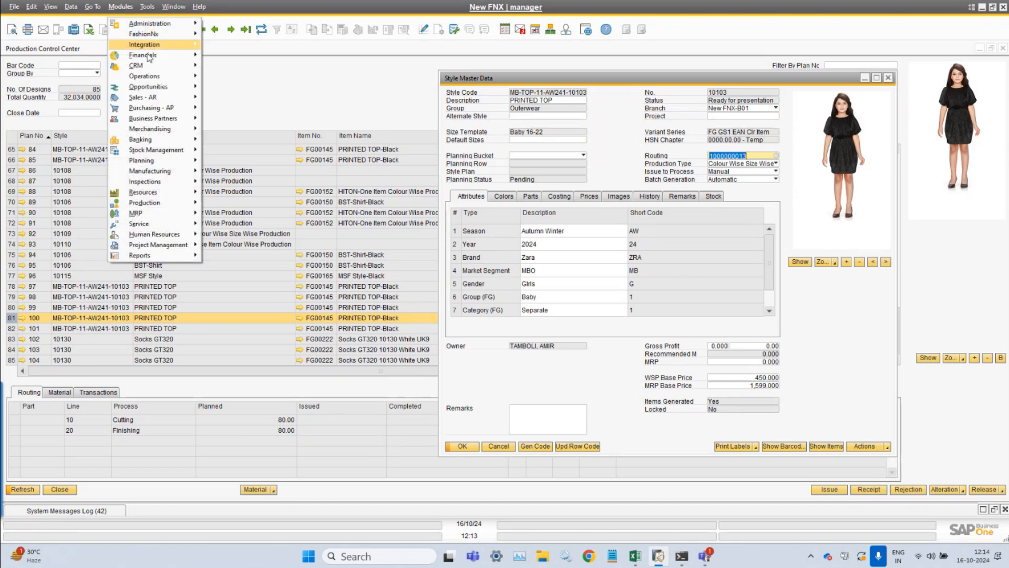
pyautogui.moveTo(160, 161)
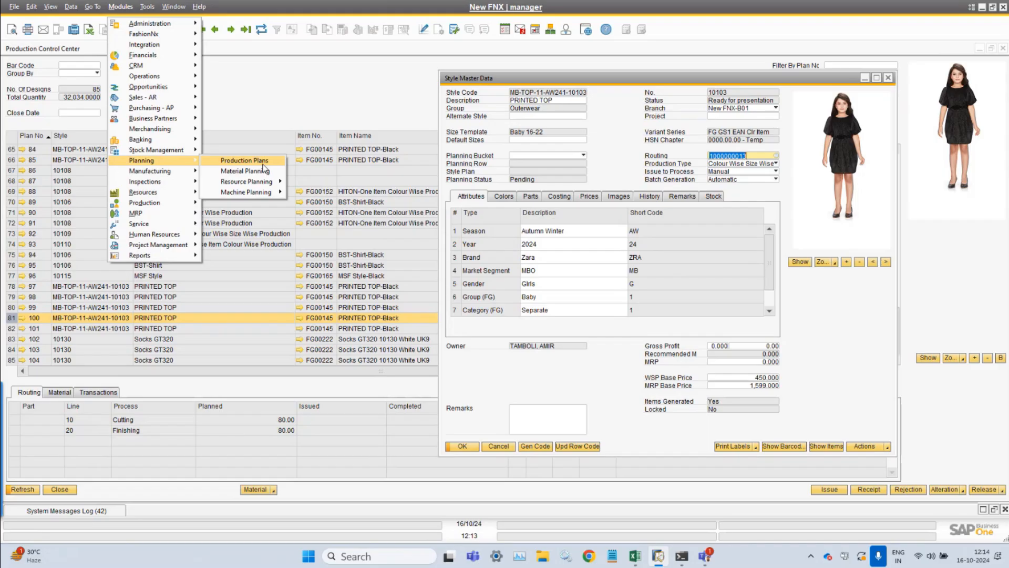
pyautogui.click(263, 163)
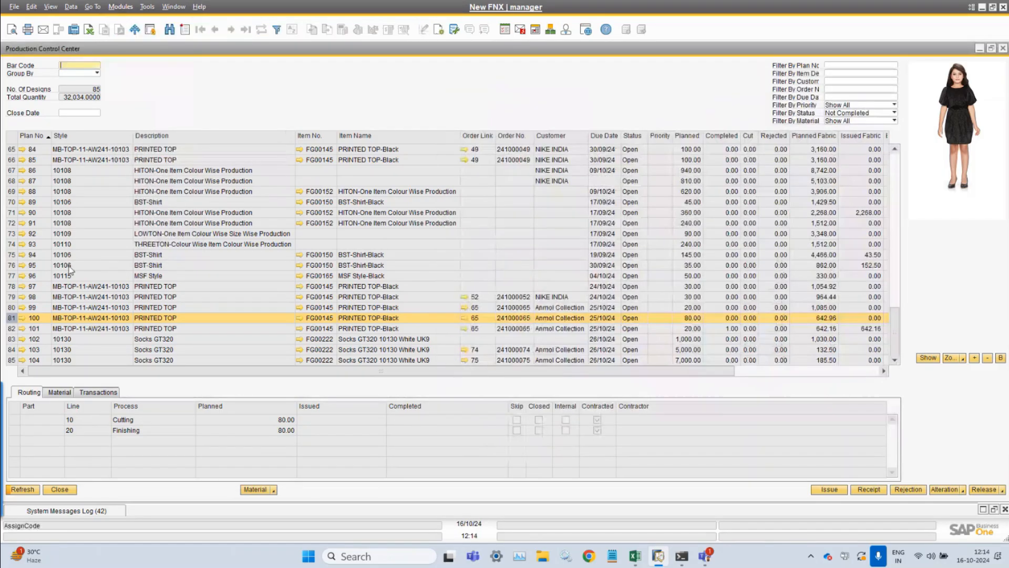
pyautogui.click(25, 319)
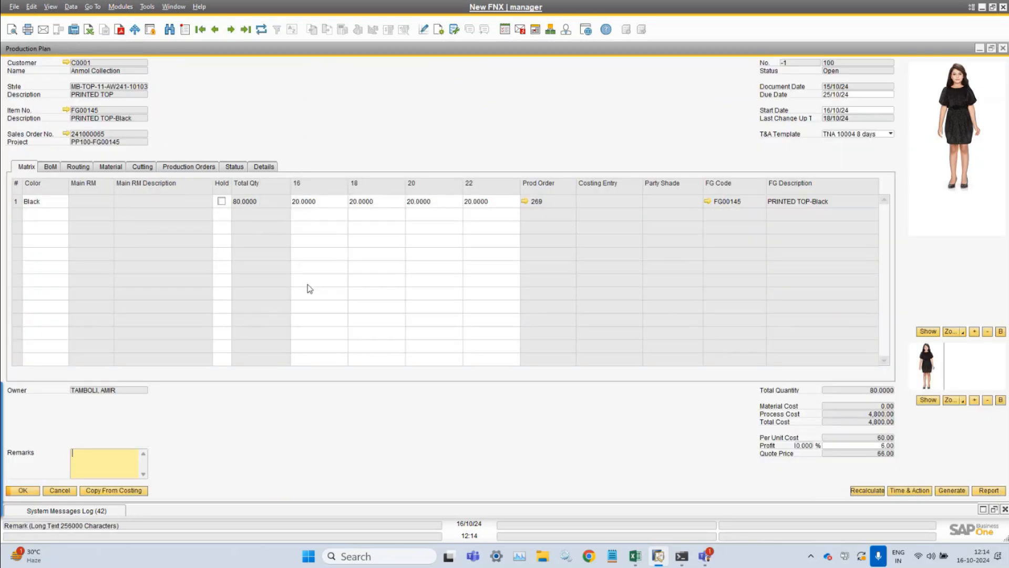
pyautogui.click(263, 167)
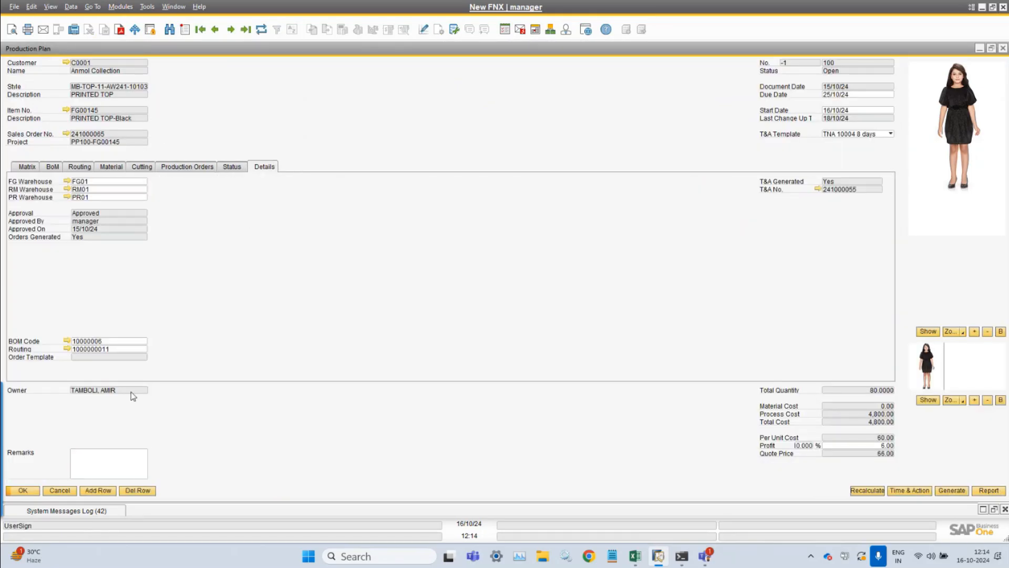
pyautogui.doubleClick(113, 350)
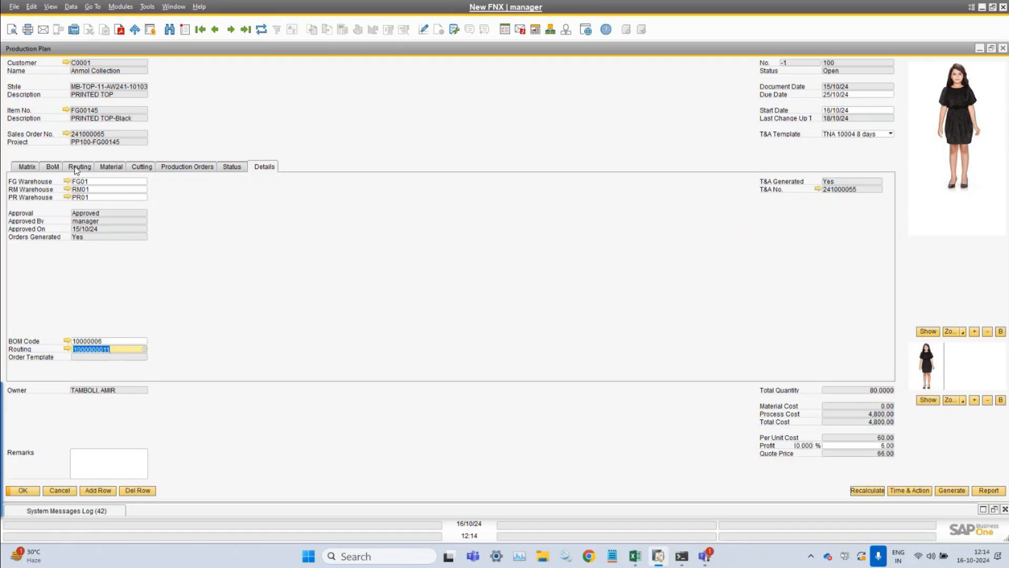
pyautogui.press('Escape')
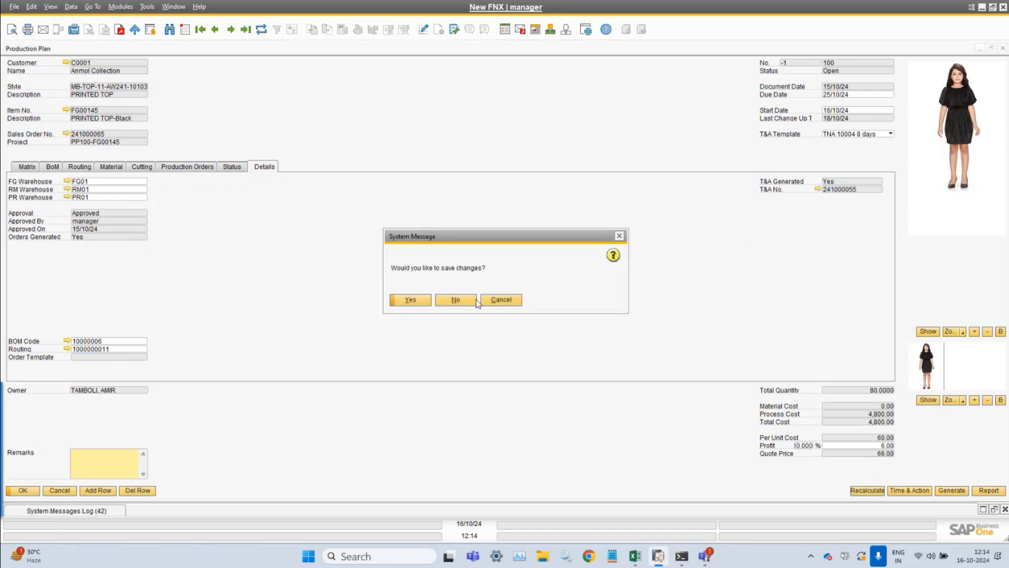
pyautogui.click(502, 300)
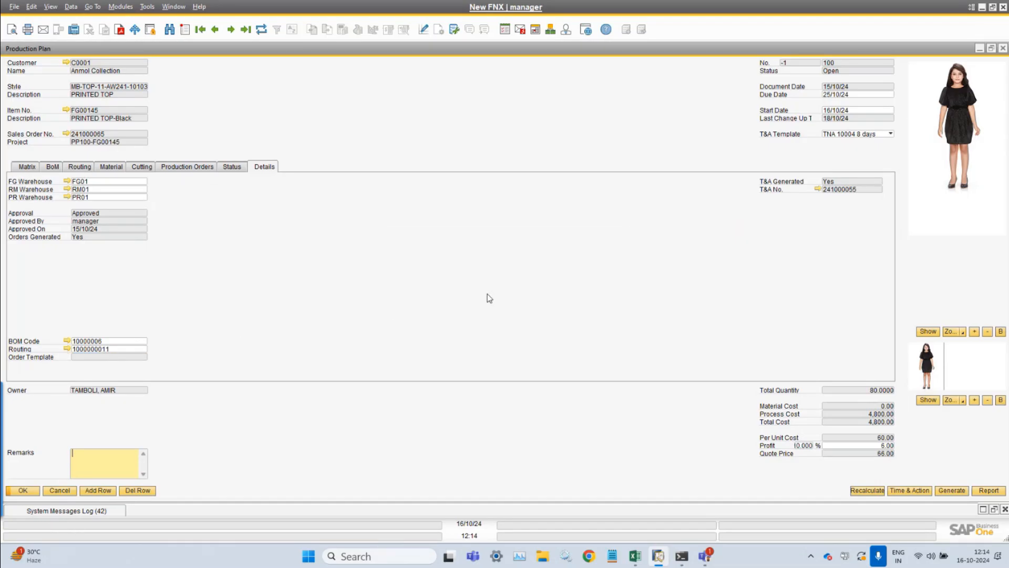
pyautogui.click(136, 348)
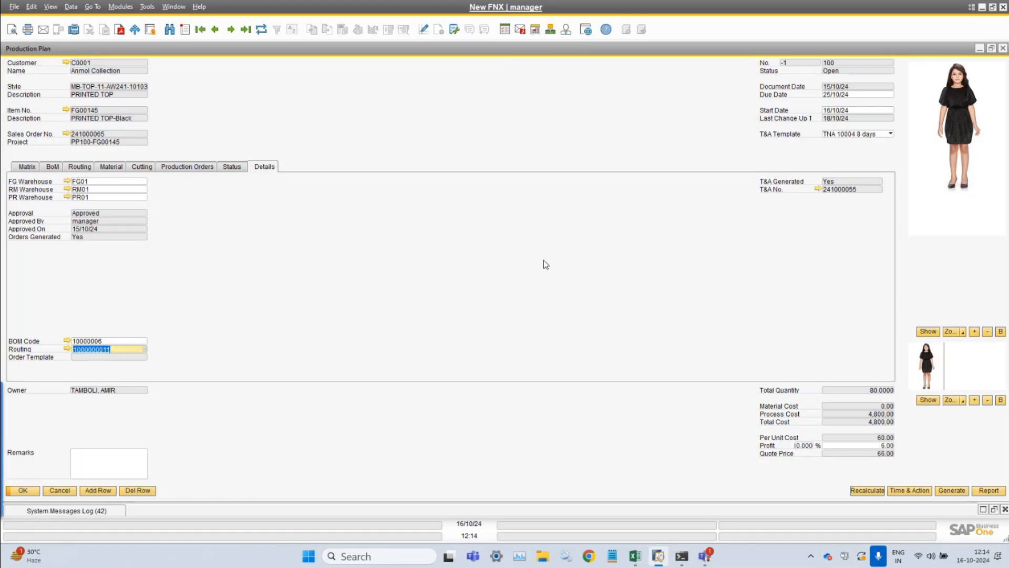
# - Examine the routing operations of the production plan and go back to its routing code
pyautogui.click(88, 168)
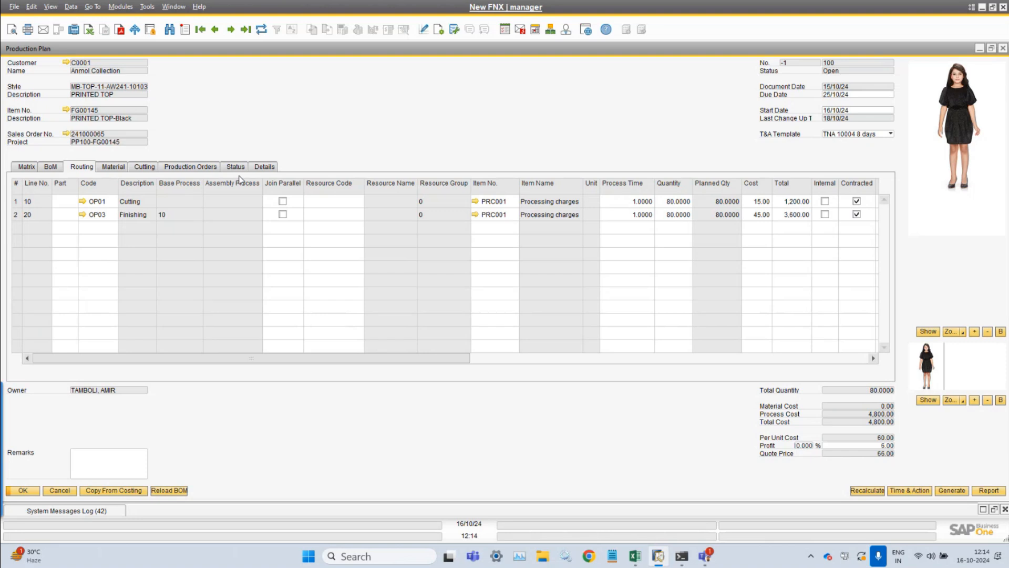
pyautogui.click(269, 167)
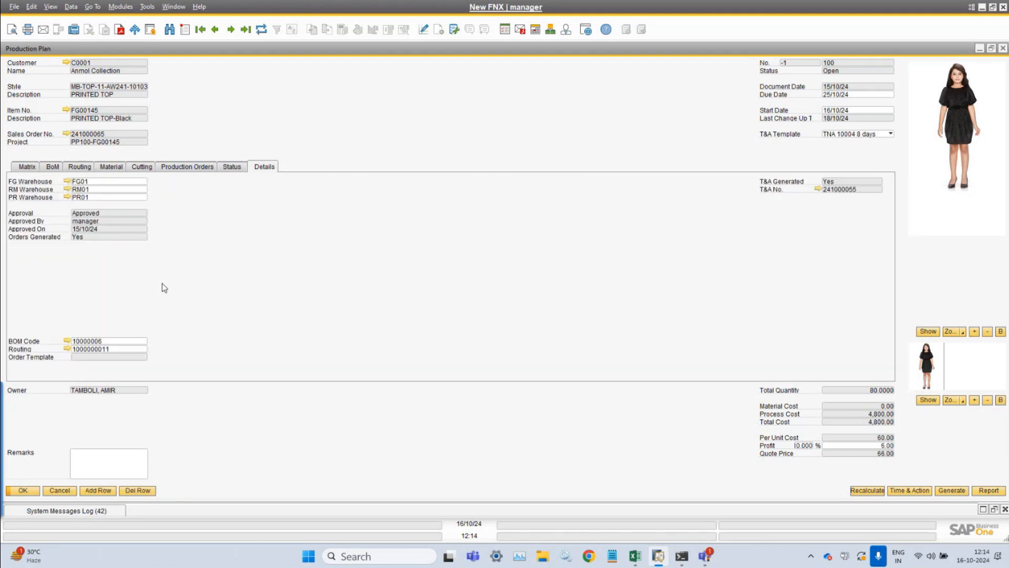
pyautogui.doubleClick(126, 350)
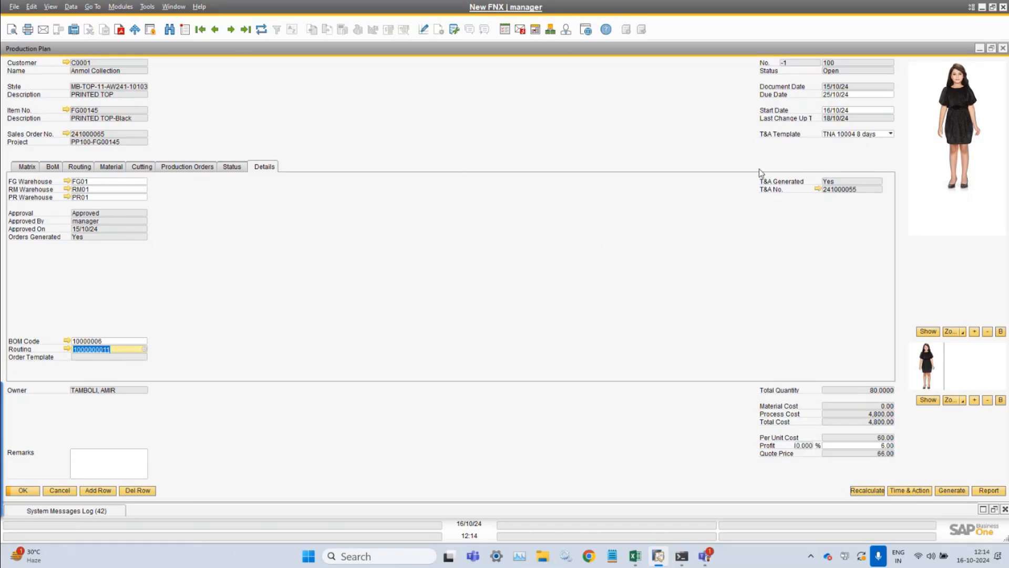
# - Switch to the open Style Master Data form to compare its routing code, and return to the production plan
pyautogui.click(177, 6)
pyautogui.click(227, 178)
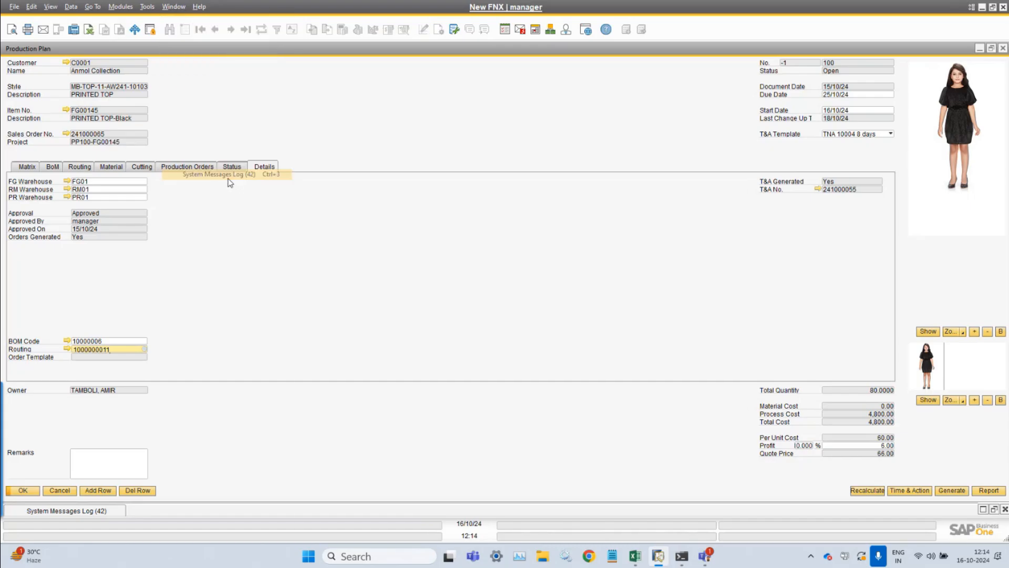
pyautogui.click(175, 7)
pyautogui.click(210, 184)
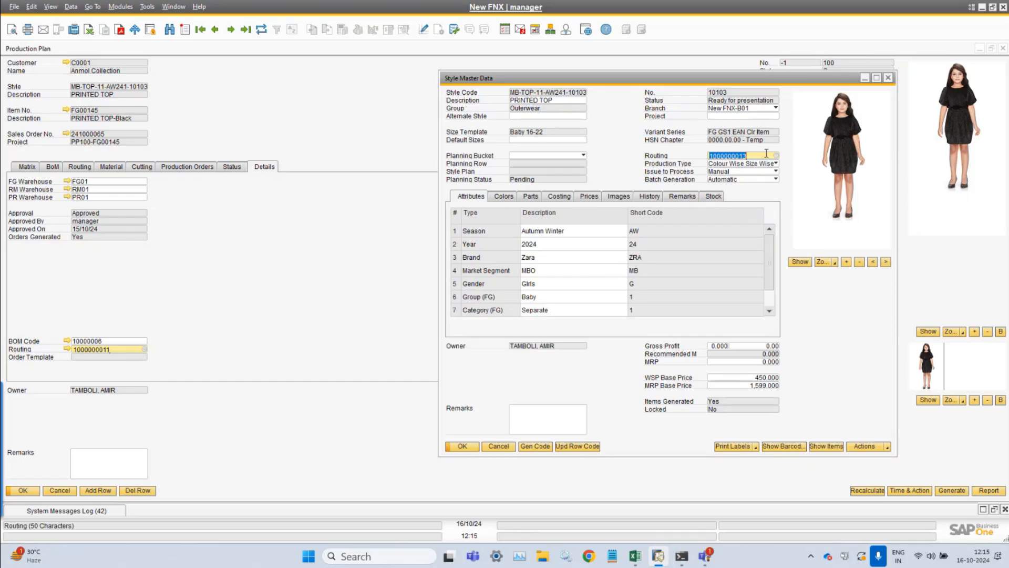
pyautogui.click(343, 141)
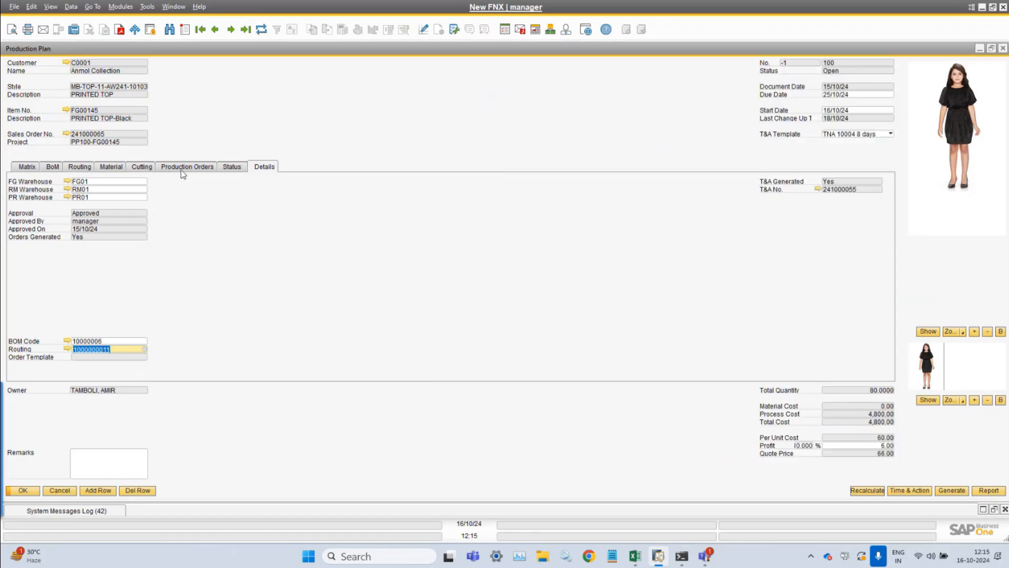
# - Examine the plan's BOM code and bill of materials lines, and locate the Bill of Materials function in Merchandising's Tech Pack
pyautogui.doubleClick(100, 342)
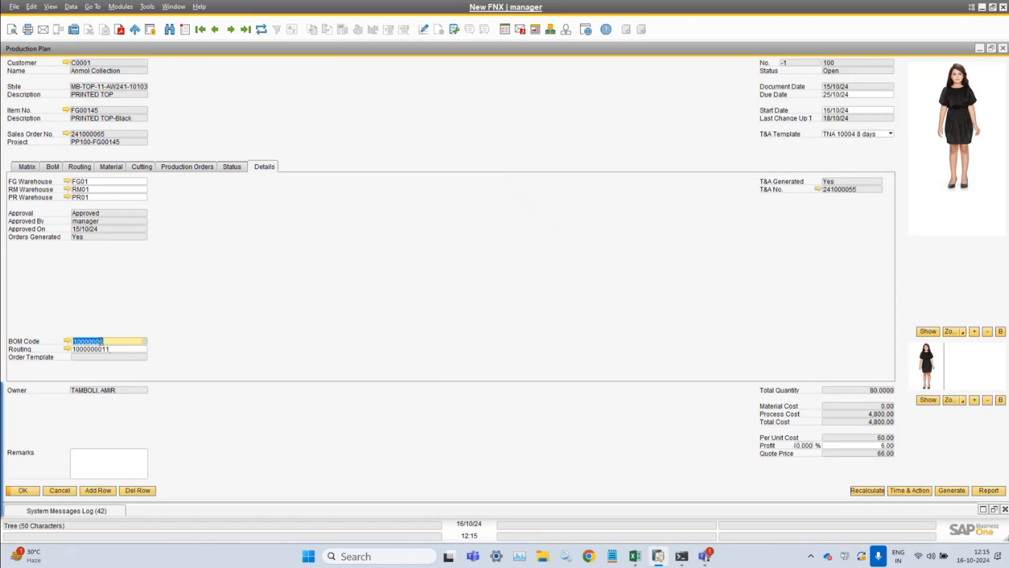
pyautogui.click(55, 167)
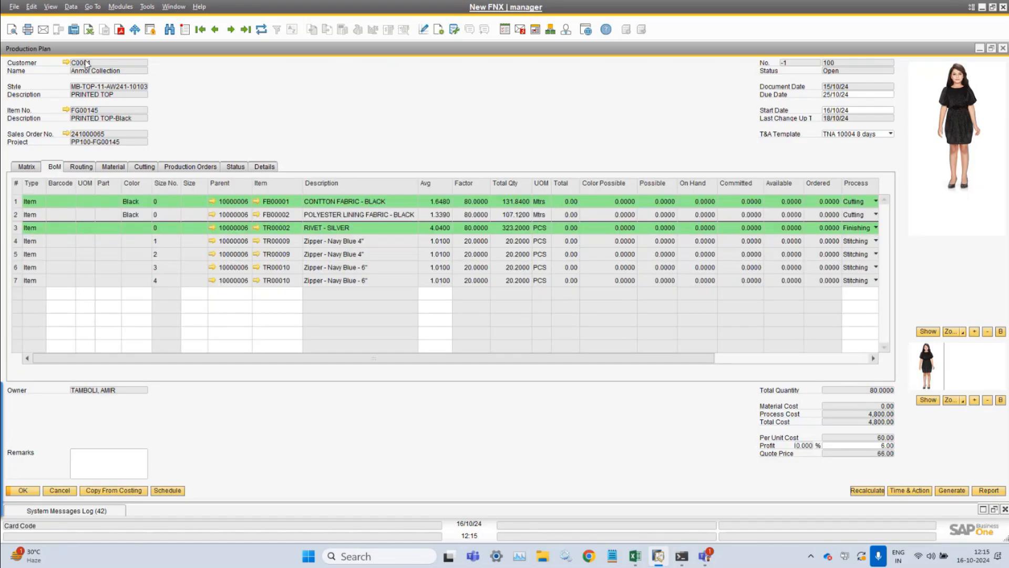
pyautogui.click(120, 7)
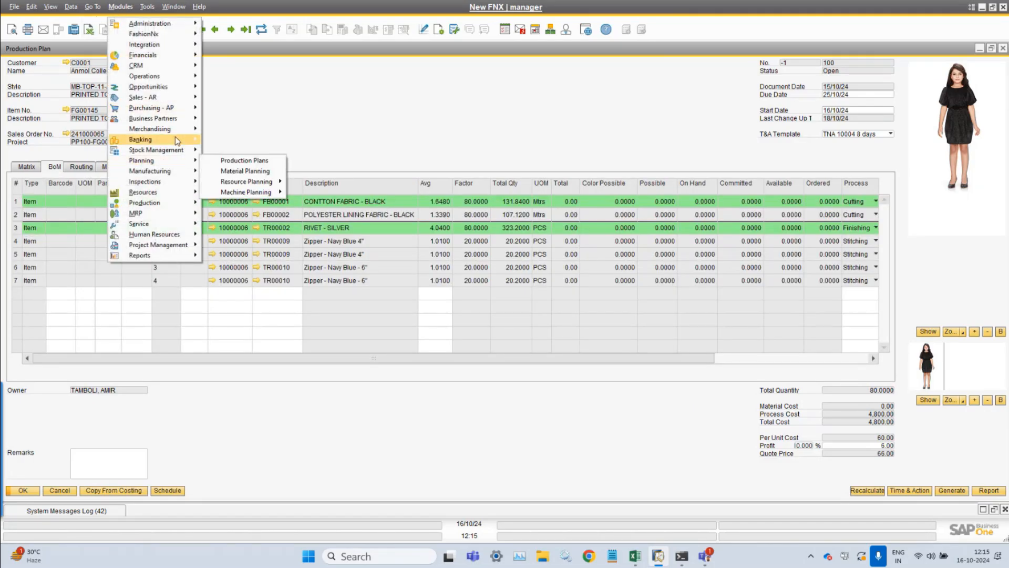
pyautogui.moveTo(153, 129)
pyautogui.moveTo(247, 150)
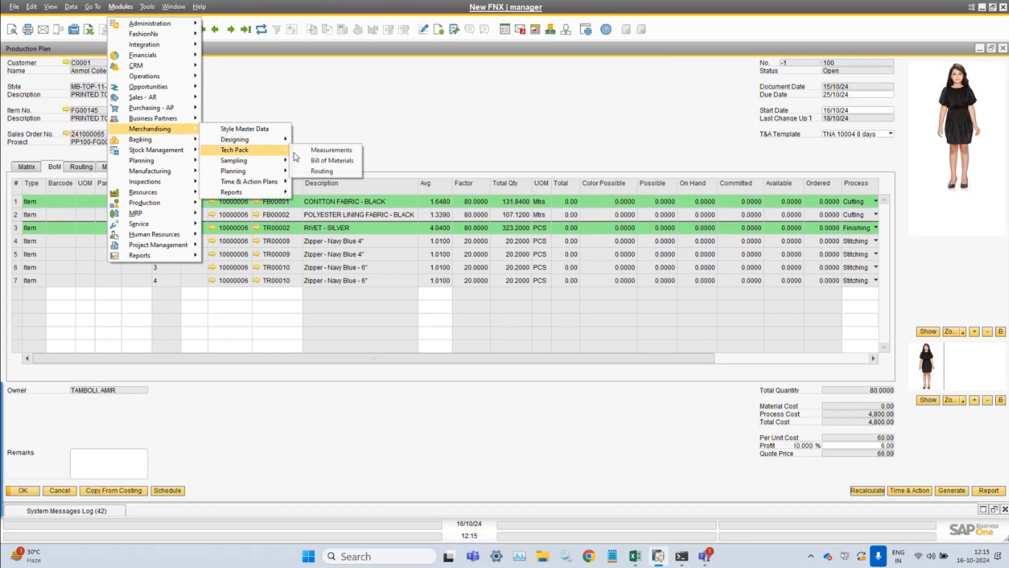
pyautogui.click(337, 161)
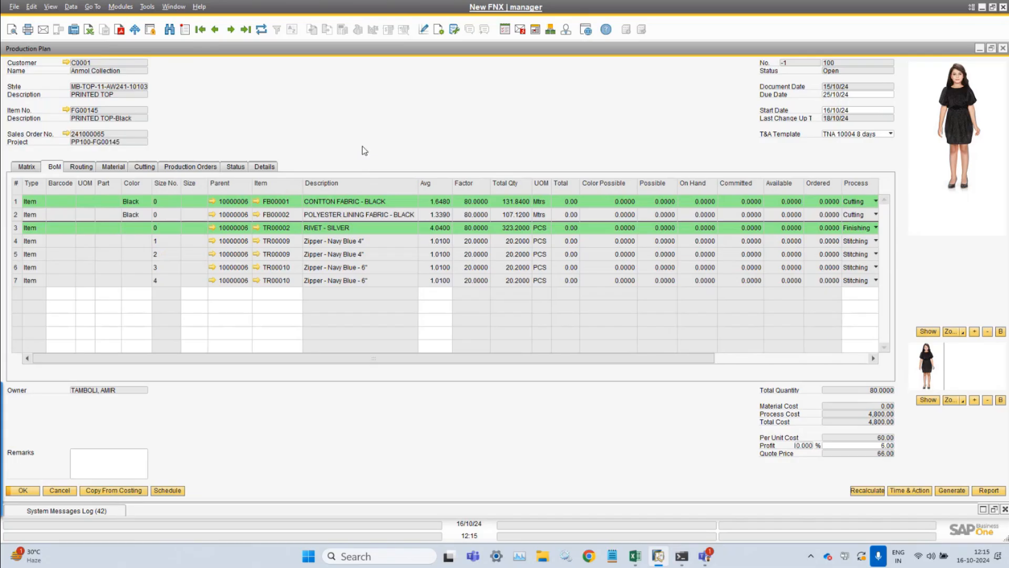
pyautogui.click(263, 168)
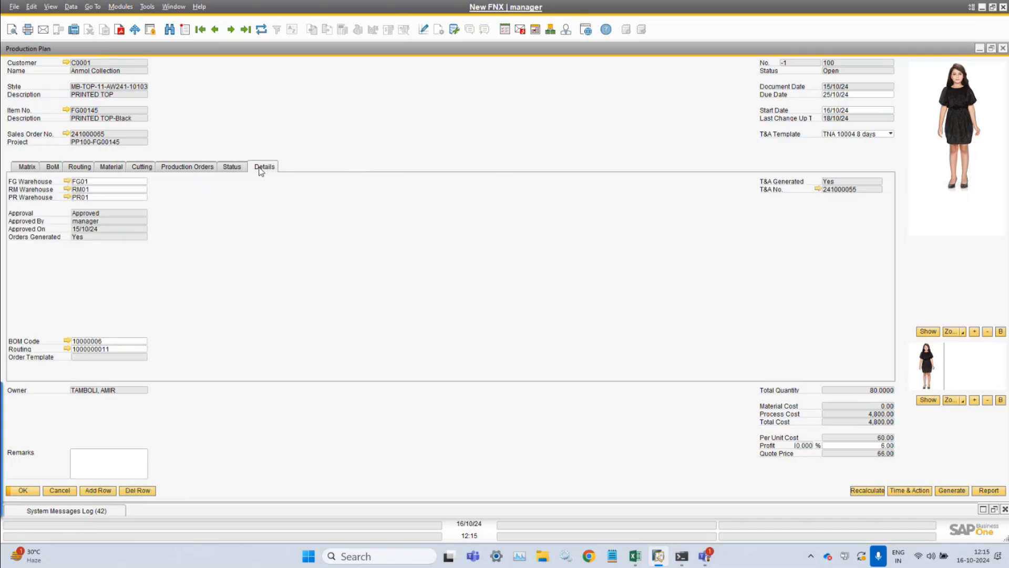
pyautogui.click(127, 343)
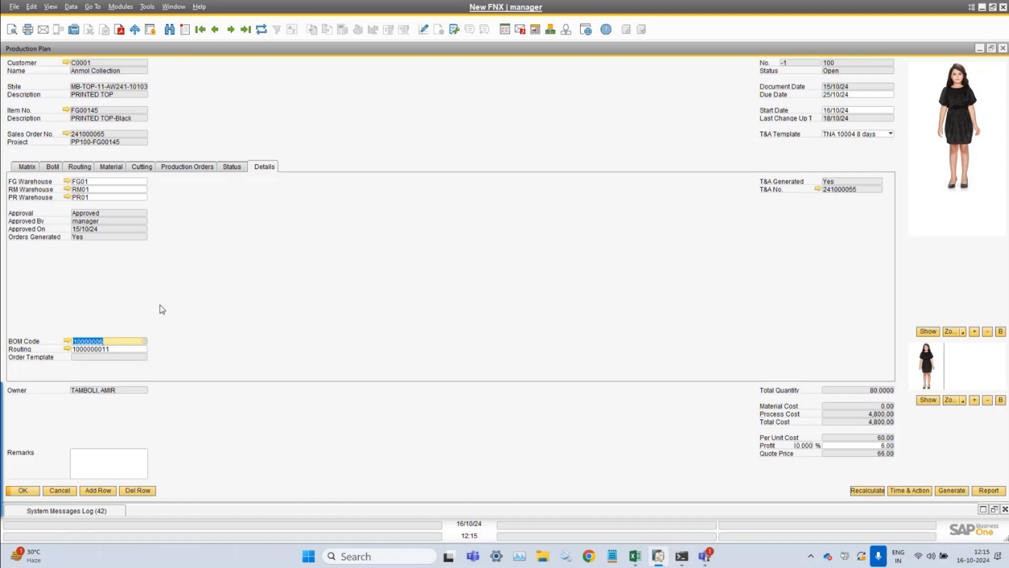
# - Close the production plan and style master forms, and compare the issued and required materials of plans 100 and 101
pyautogui.click(66, 493)
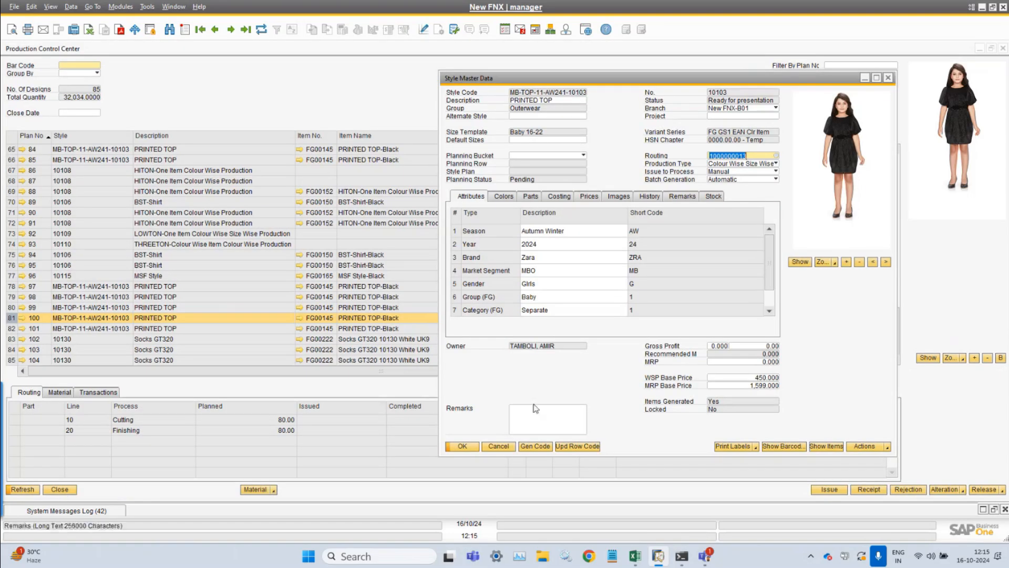
pyautogui.click(498, 446)
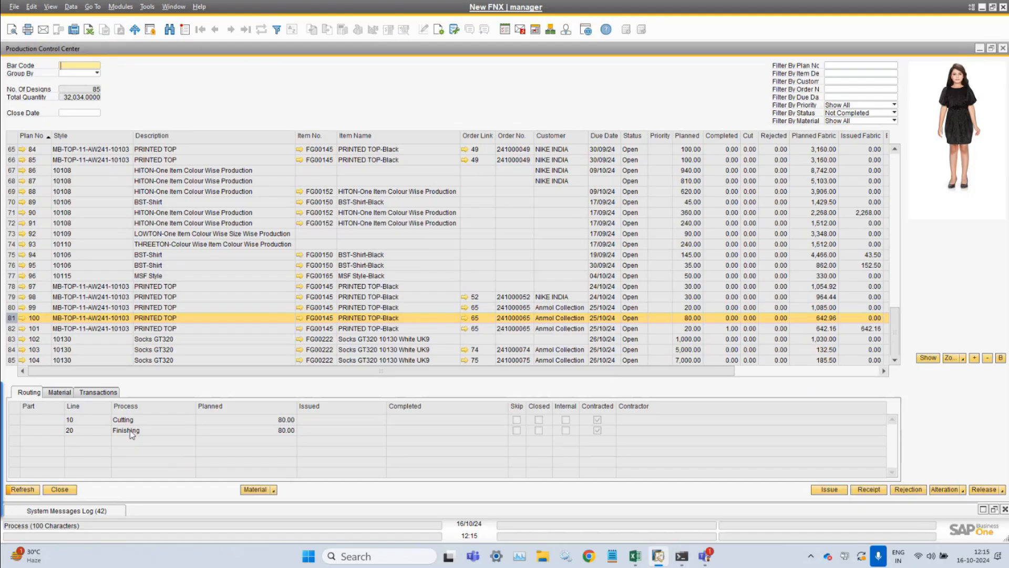
pyautogui.click(68, 395)
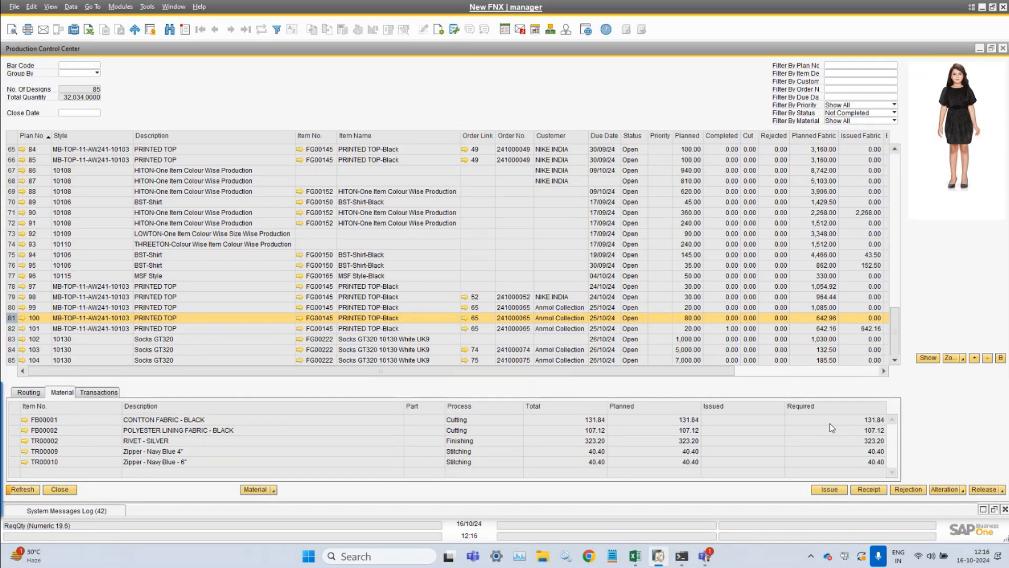
pyautogui.click(11, 329)
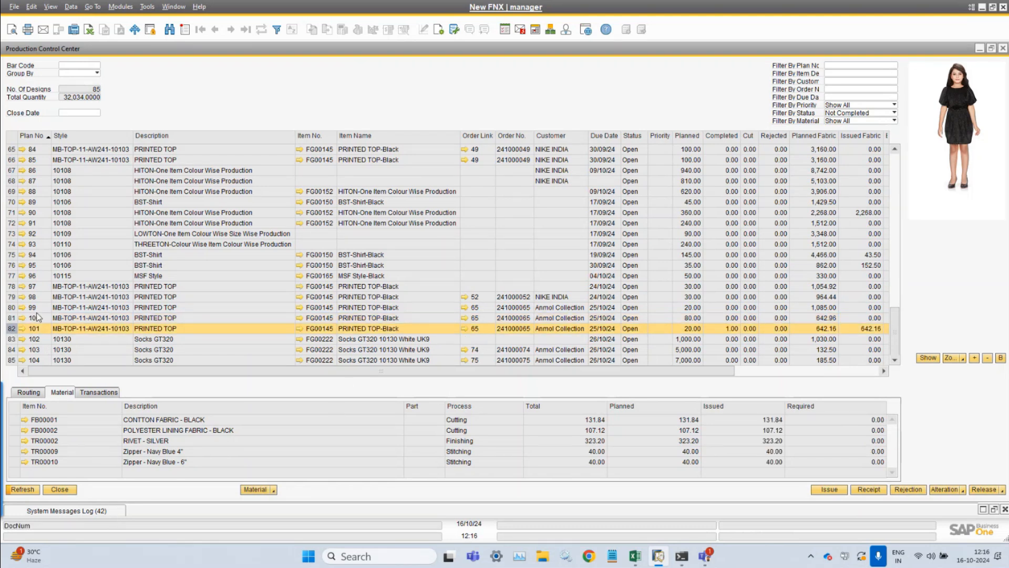
pyautogui.click(13, 318)
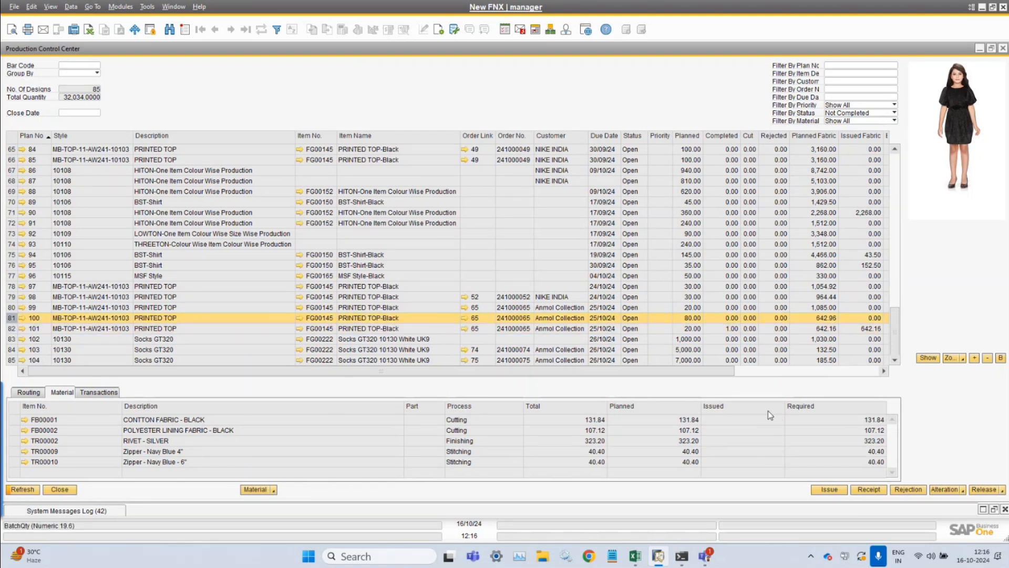
# - Open a material issue for plan 100, examine its process, contractor and production lot fields, and cancel it
pyautogui.click(273, 490)
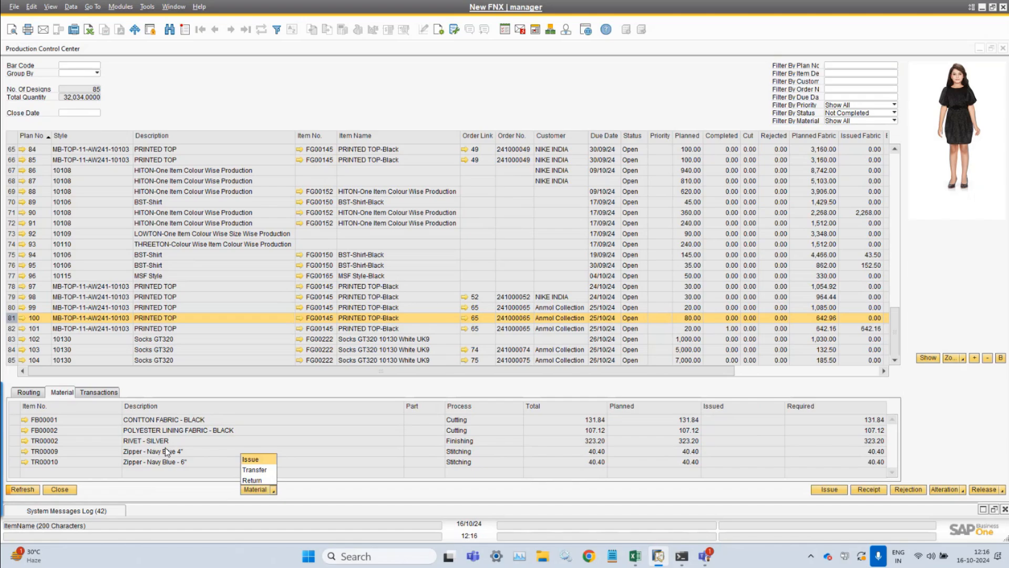
pyautogui.click(258, 460)
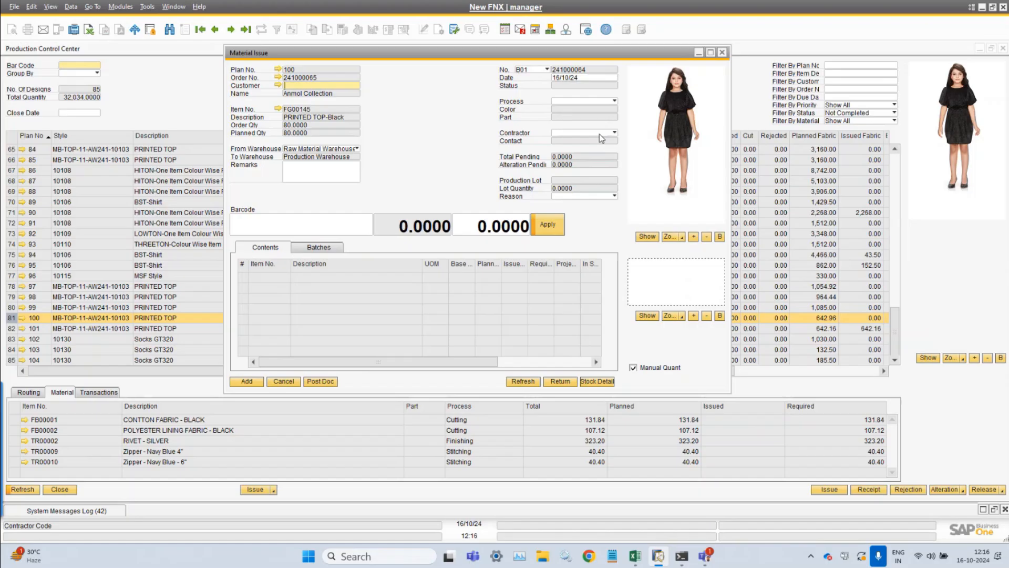
pyautogui.click(294, 383)
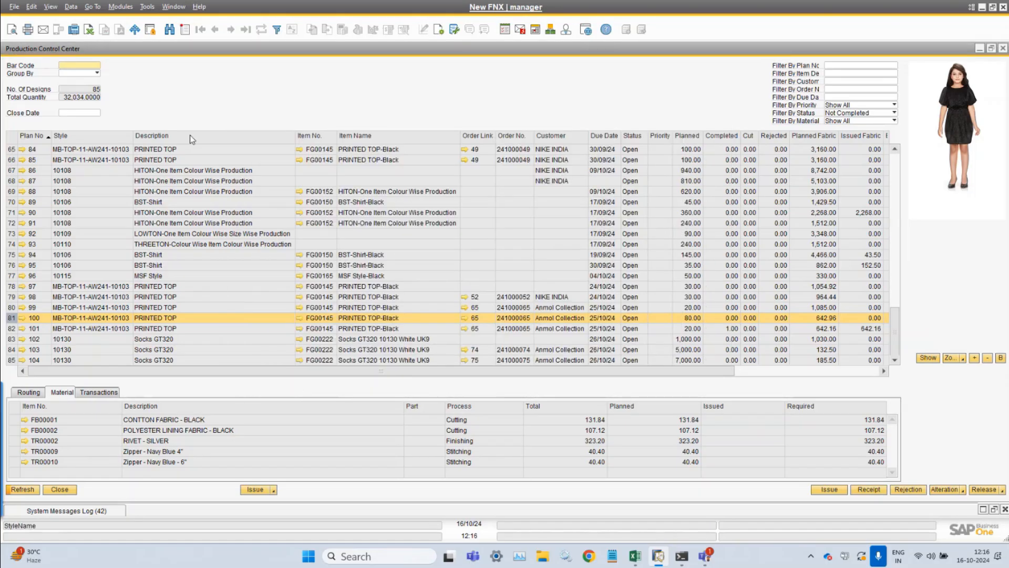
# - Examine the production options in the FashionNx setup settings, including issuing material by production lots/colors, and close them without changes
pyautogui.click(123, 8)
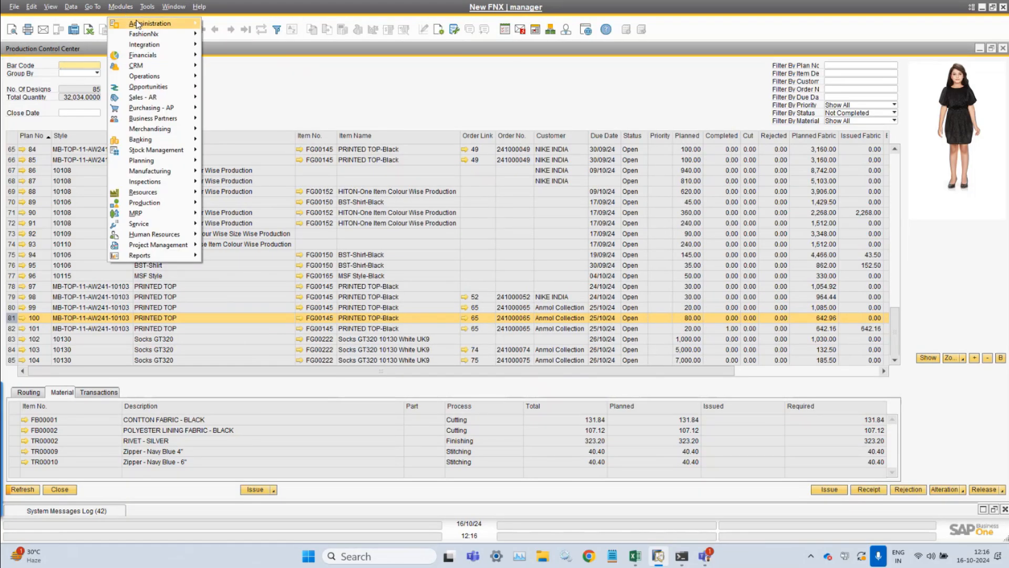
pyautogui.moveTo(153, 34)
pyautogui.moveTo(236, 119)
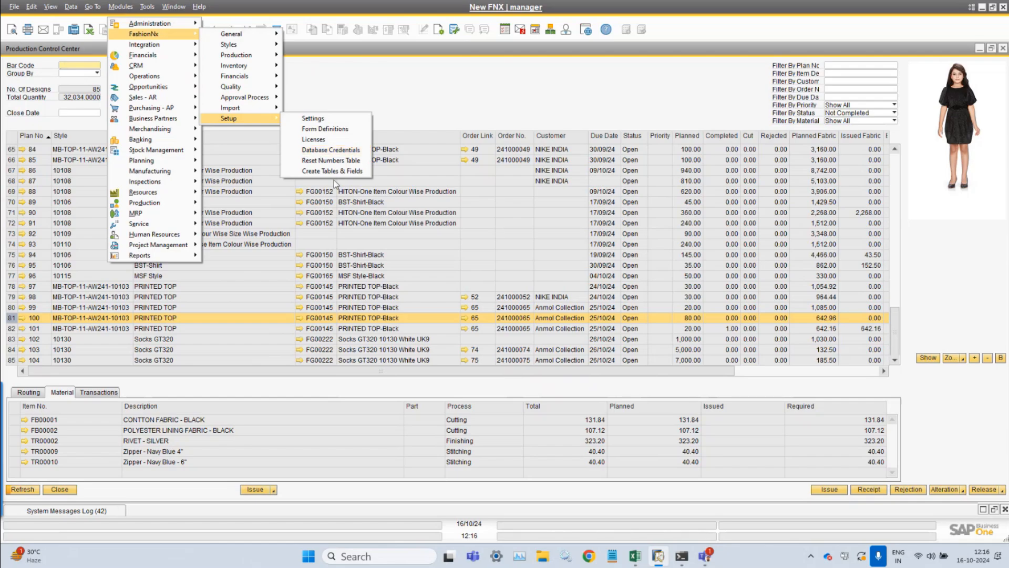
pyautogui.click(314, 118)
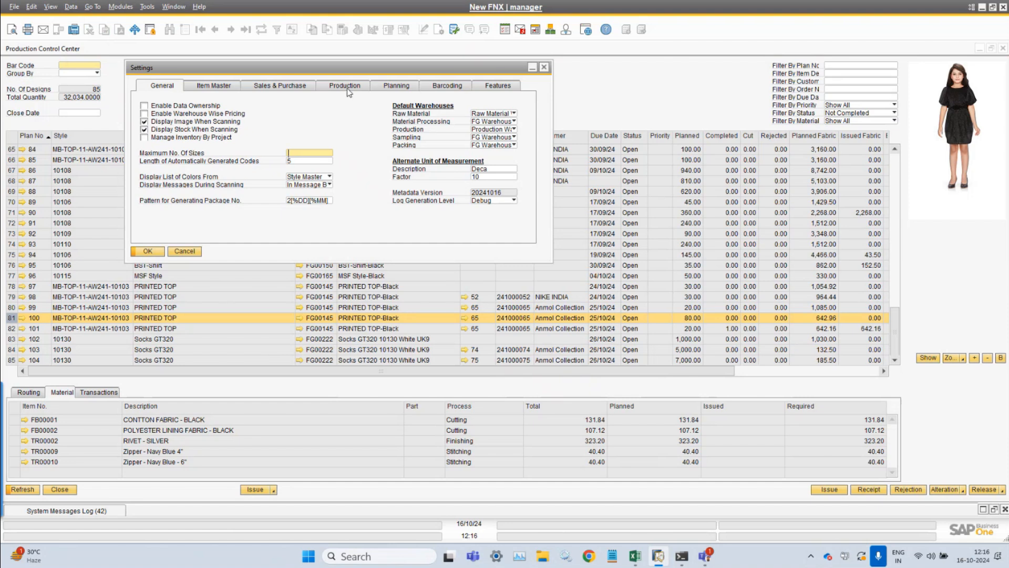
pyautogui.click(348, 87)
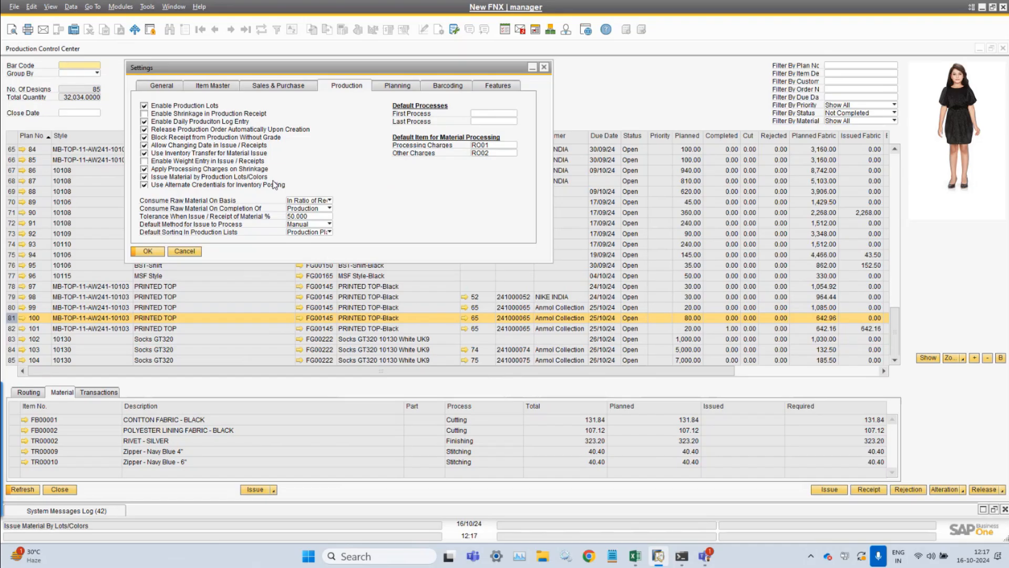
pyautogui.click(192, 250)
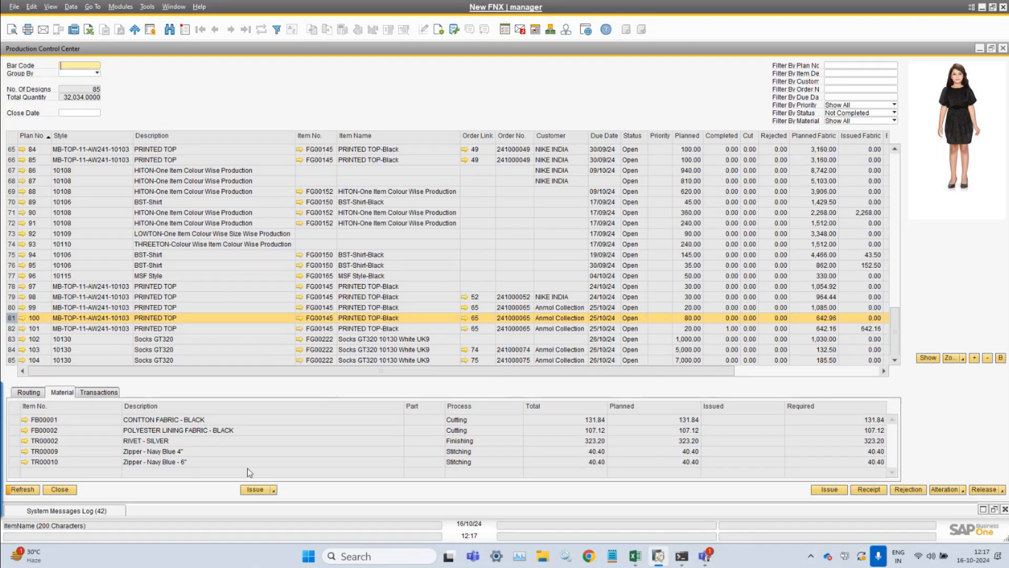
# - Open the production schedule from plan 100's bill of materials and generate its production lots
pyautogui.click(21, 318)
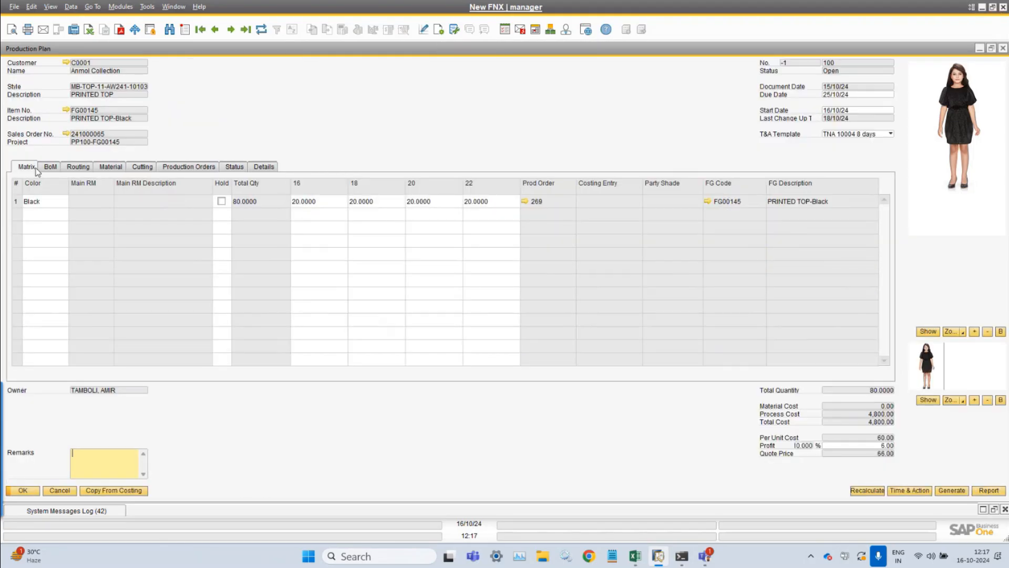
pyautogui.click(51, 166)
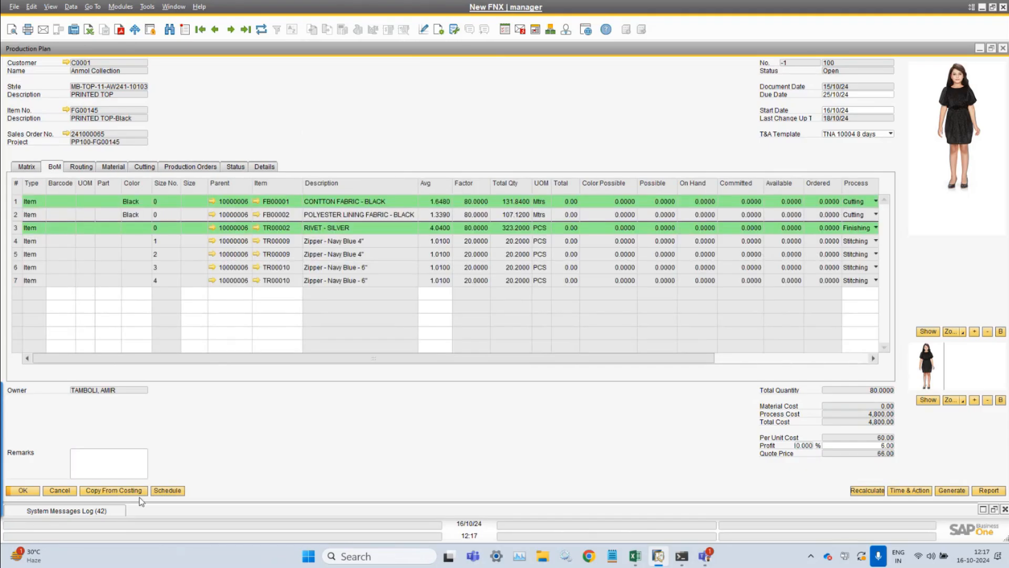
pyautogui.click(168, 490)
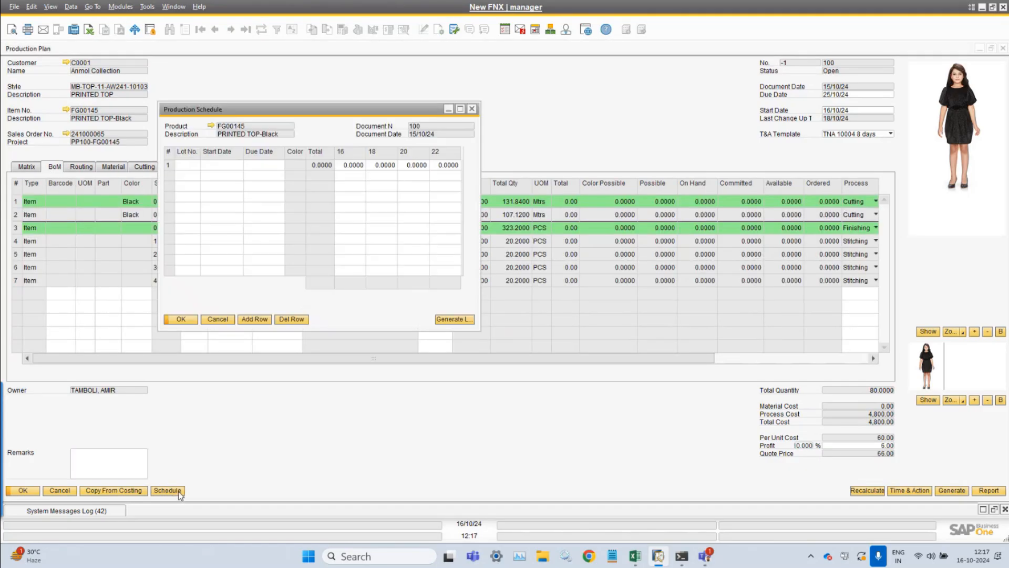
pyautogui.click(463, 324)
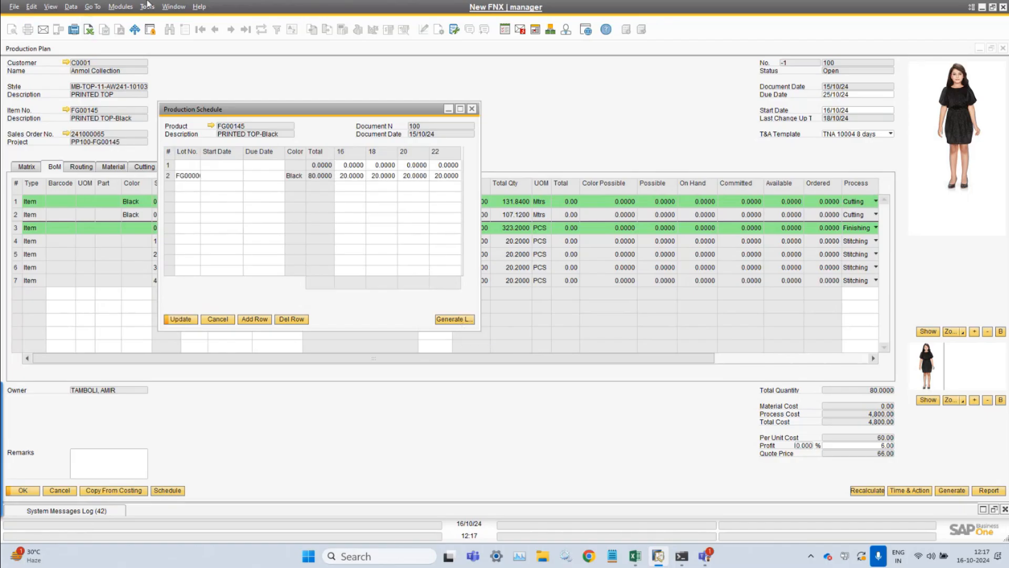
# - Fit the schedule's column widths to check the lot and size quantities, save the schedule and close plan 100
pyautogui.click(50, 6)
pyautogui.click(83, 100)
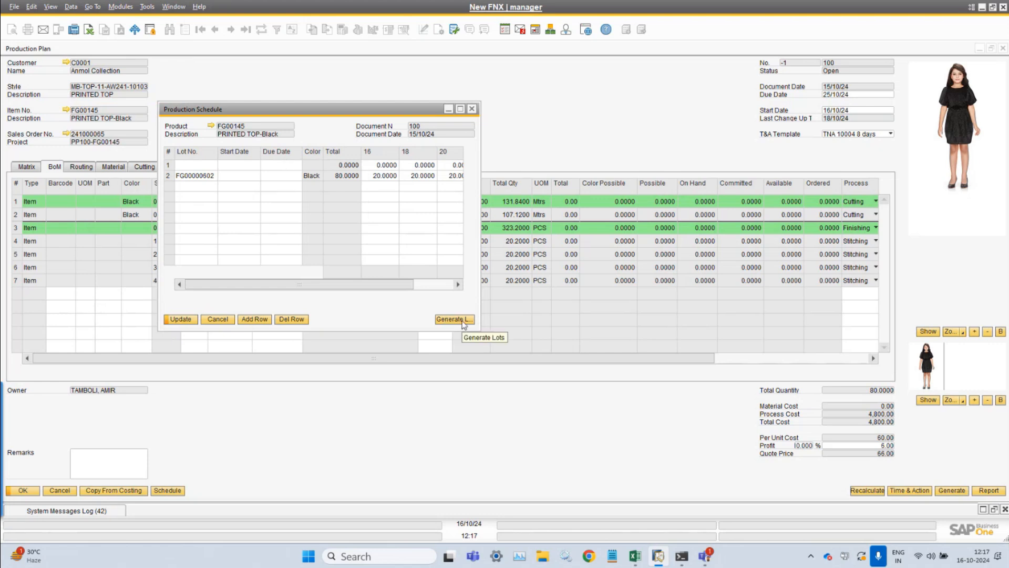
pyautogui.moveTo(347, 284); pyautogui.dragTo(370, 284)
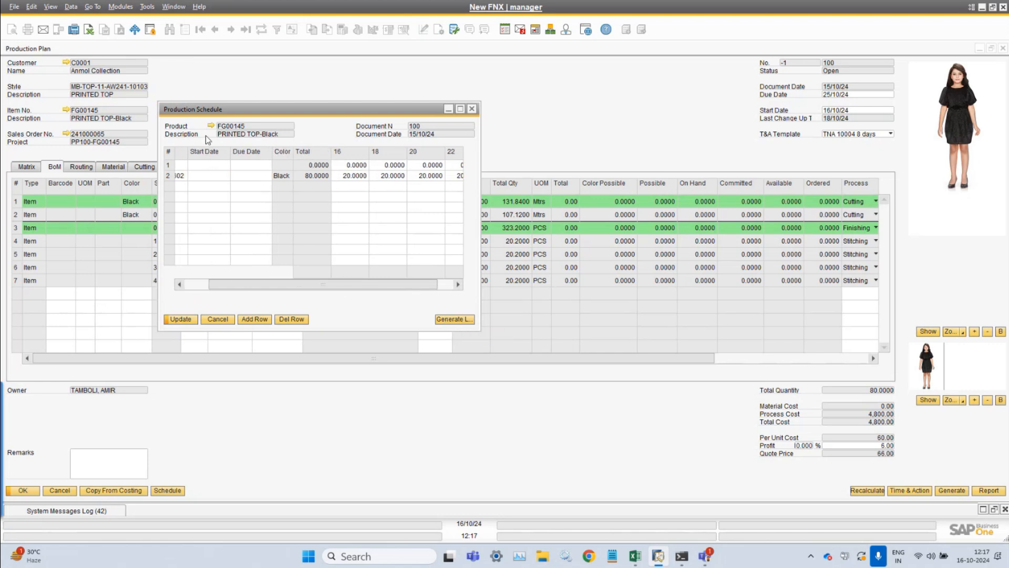
pyautogui.moveTo(334, 284); pyautogui.dragTo(421, 287)
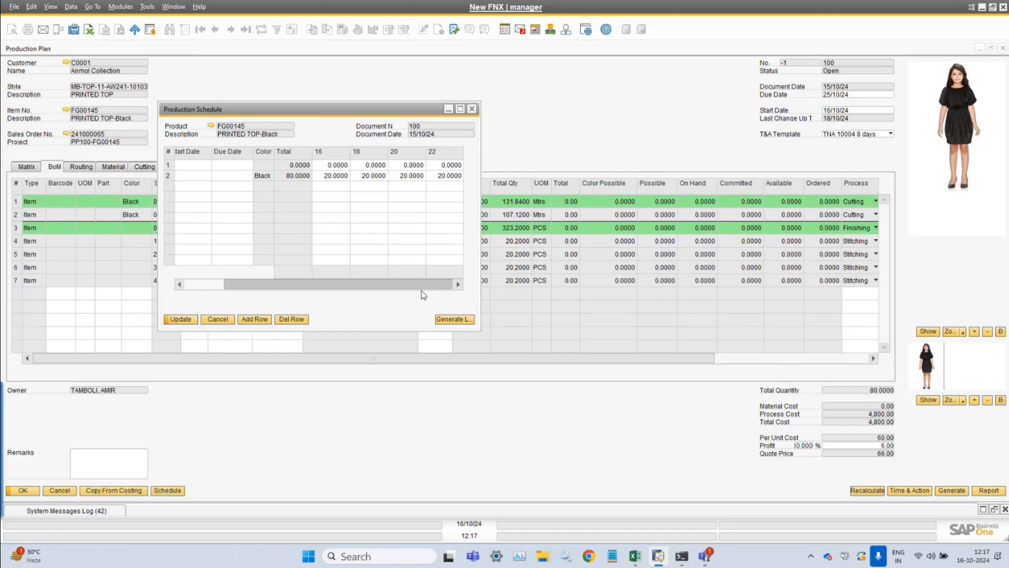
pyautogui.click(188, 320)
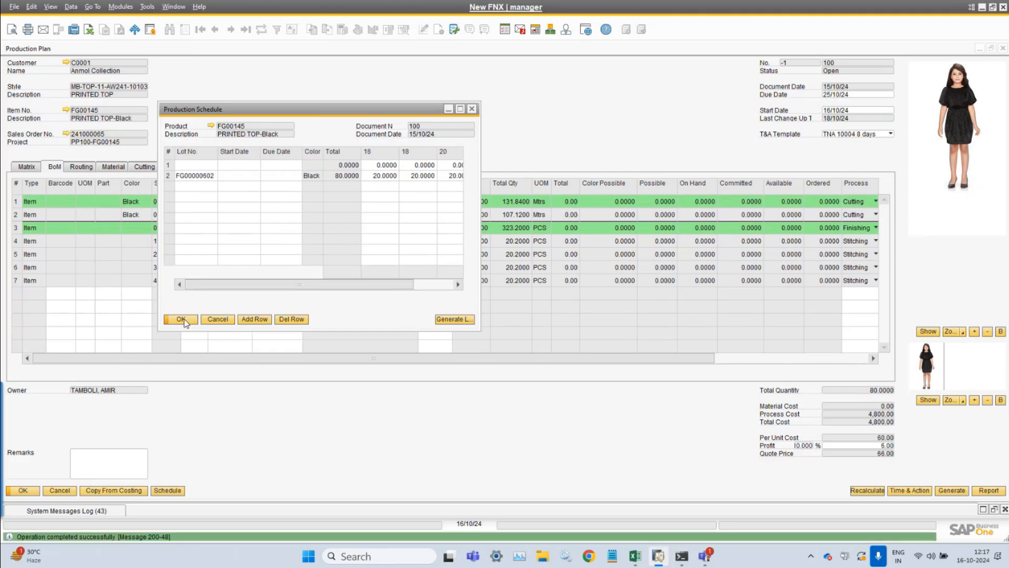
pyautogui.click(182, 319)
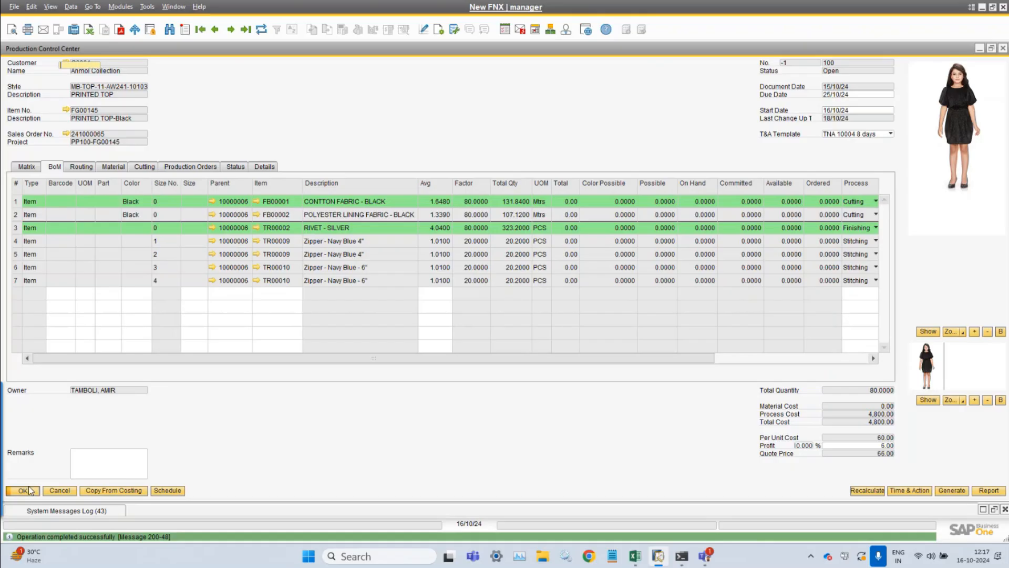
pyautogui.click(23, 490)
# - Try to load the materials for a new plan 100 material issue with production lot FG00000602 and process Cutting
pyautogui.click(274, 490)
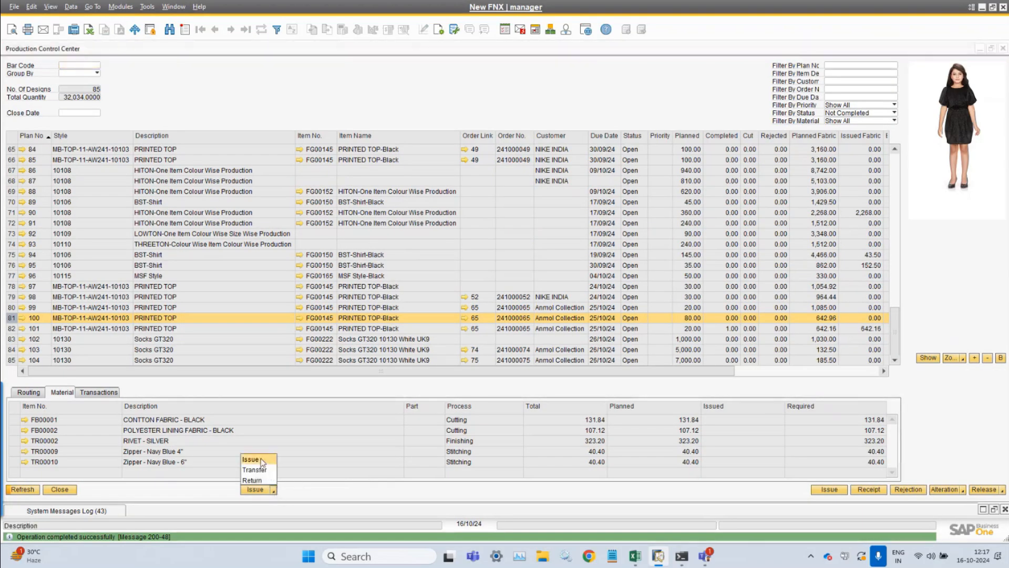
pyautogui.click(257, 455)
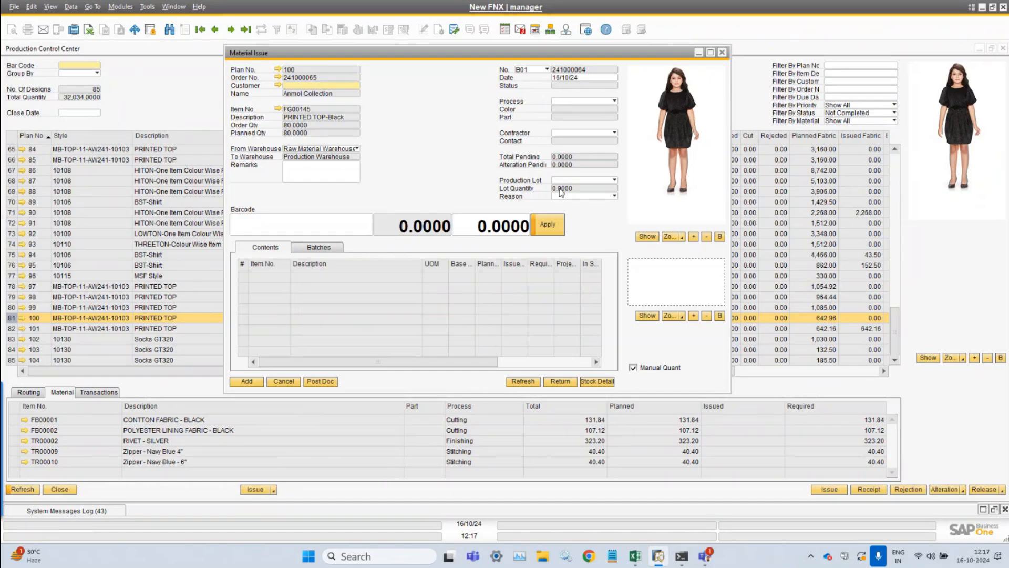
pyautogui.click(596, 179)
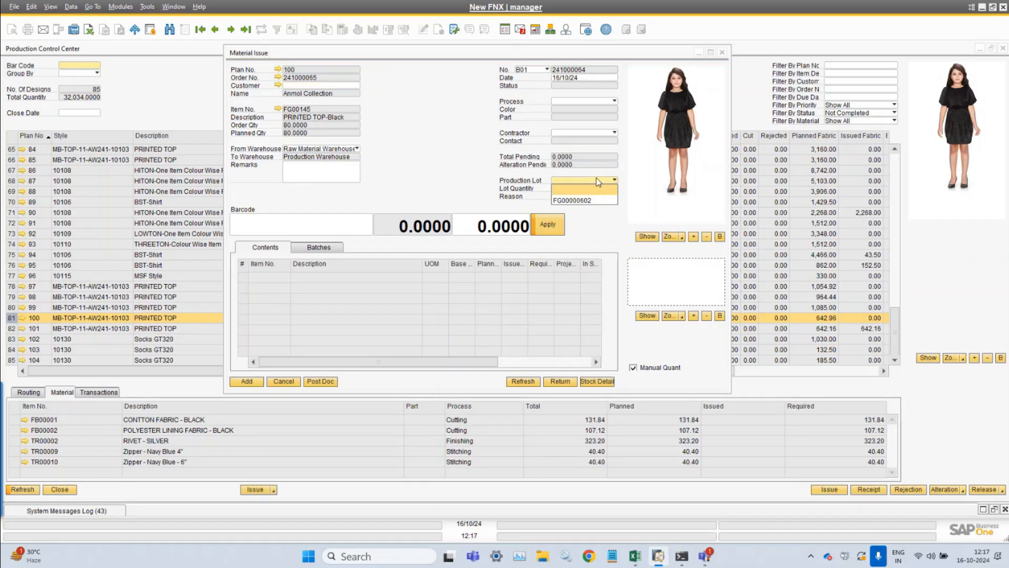
pyautogui.click(593, 199)
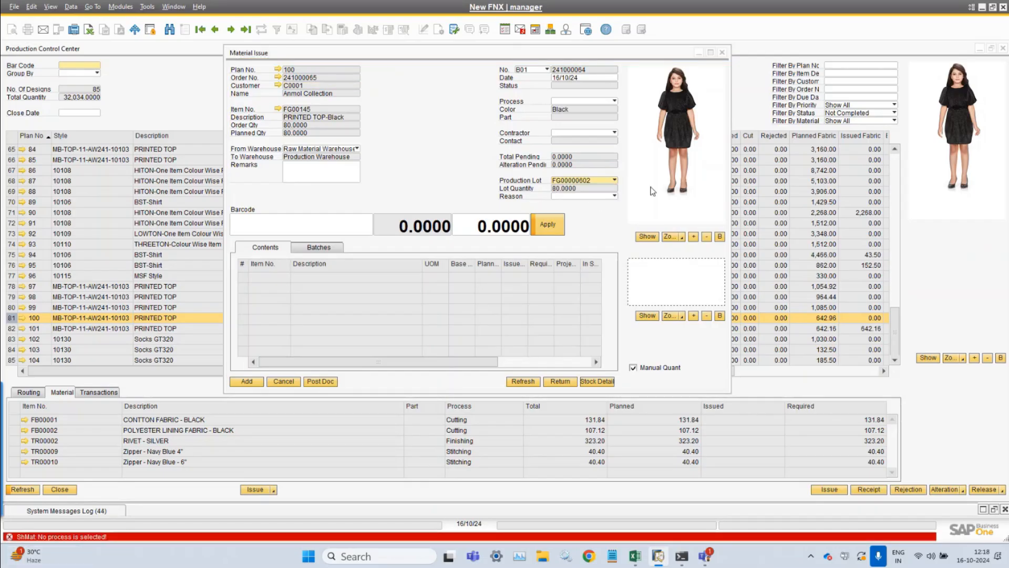
pyautogui.click(610, 102)
pyautogui.click(585, 111)
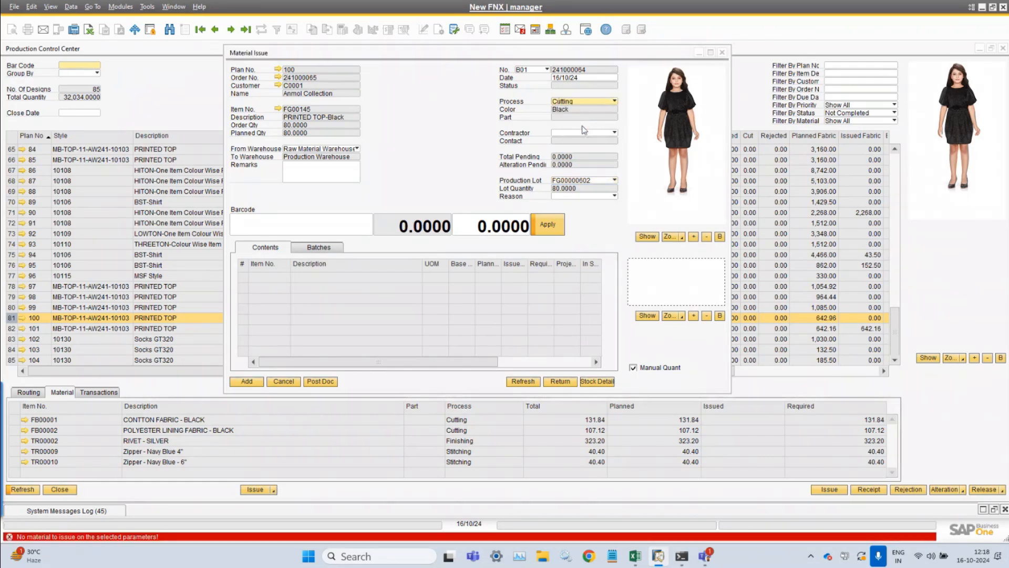
# - Reselect lot FG00000602 and the Cutting process in the material issue, and close it without saving
pyautogui.click(583, 181)
pyautogui.click(570, 201)
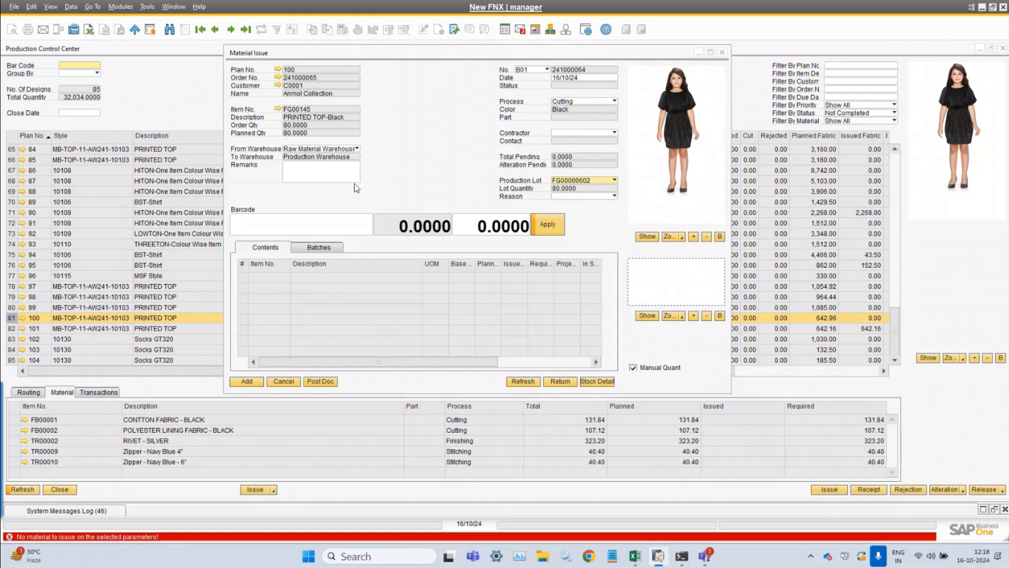
pyautogui.click(606, 102)
pyautogui.click(583, 111)
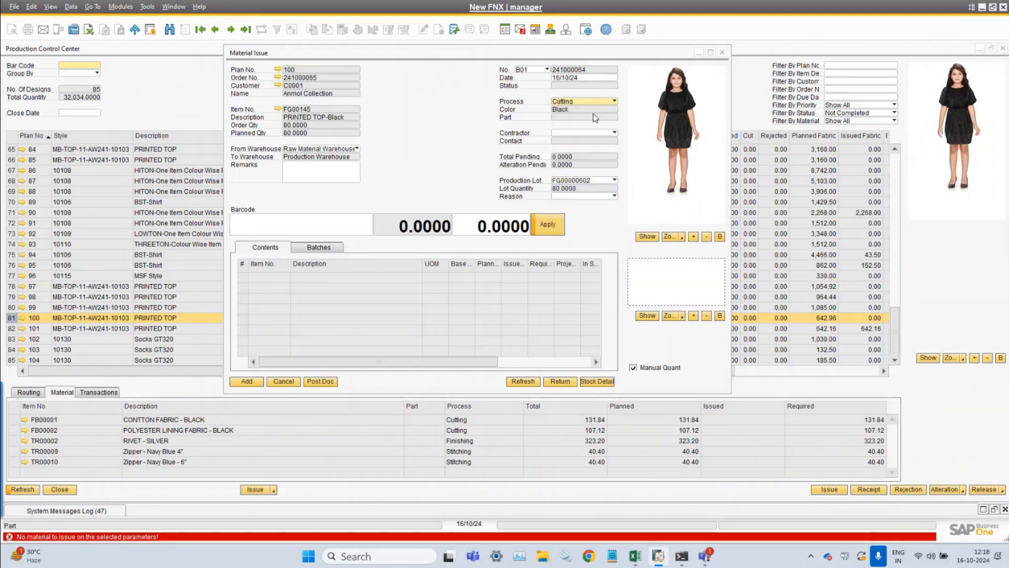
pyautogui.click(722, 52)
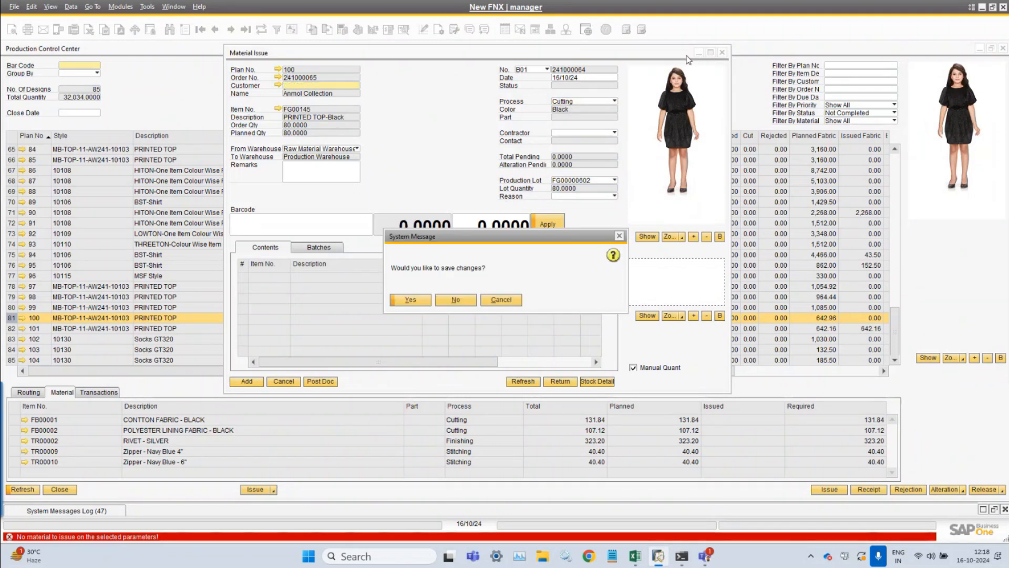
pyautogui.click(450, 301)
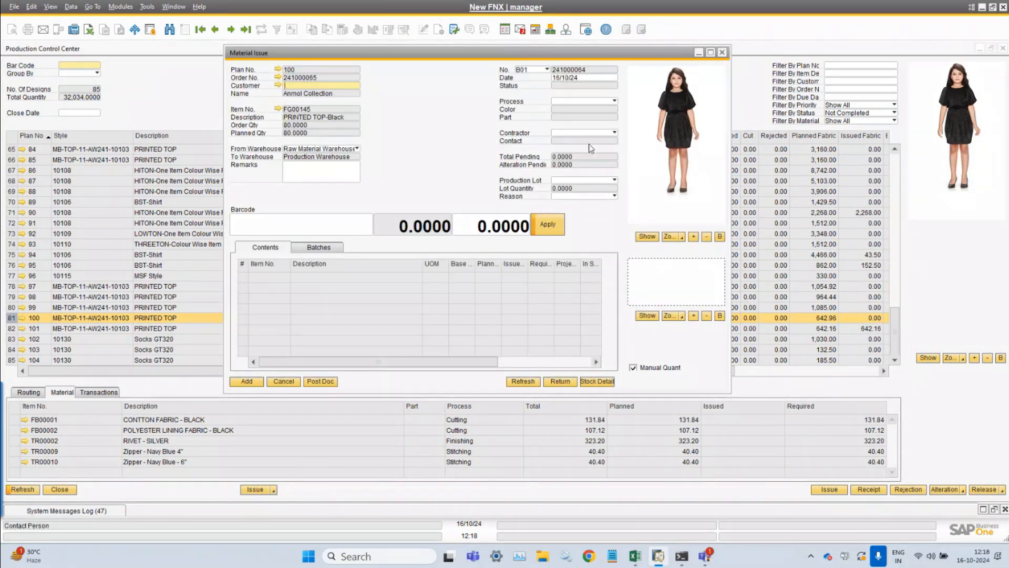
# - Retry the material issue for plan 100 by choosing lot FG00000602 before the Cutting process, and cancel it
pyautogui.click(591, 180)
pyautogui.click(592, 199)
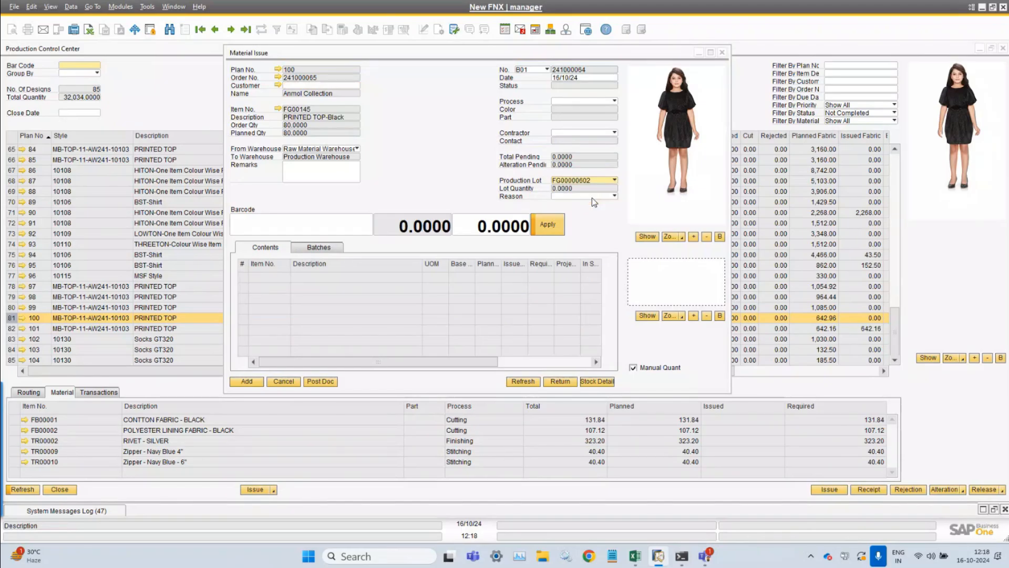
pyautogui.click(604, 101)
pyautogui.click(598, 111)
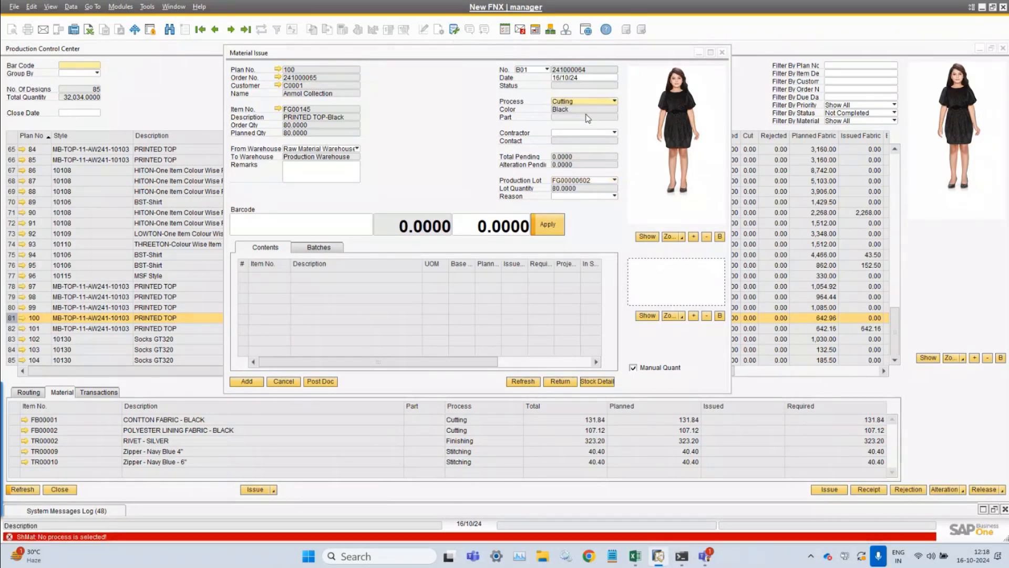
pyautogui.click(276, 384)
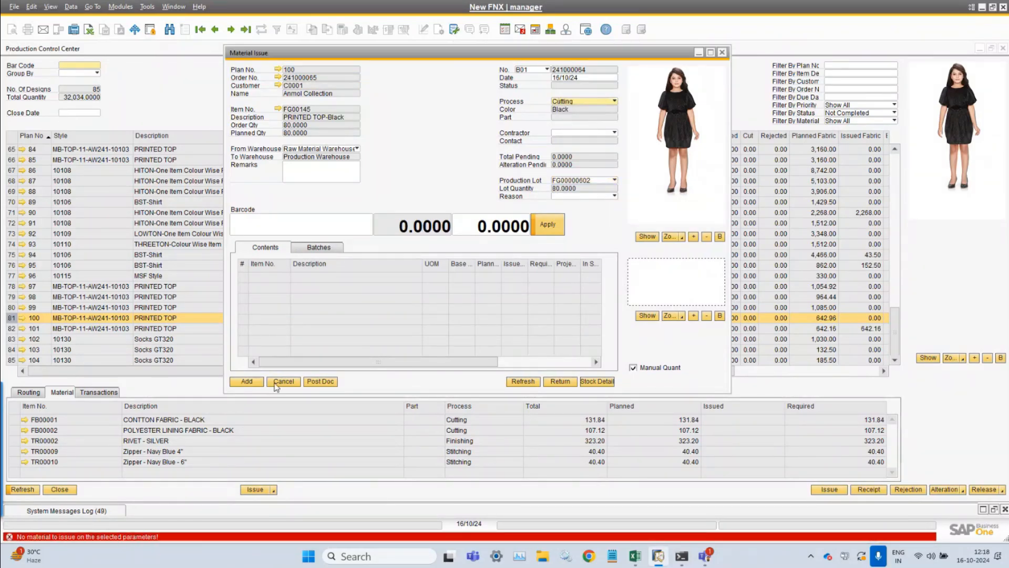
# - Compare the materials of plans 101 and 100, and check the production lot in plan 100's schedule
pyautogui.click(12, 328)
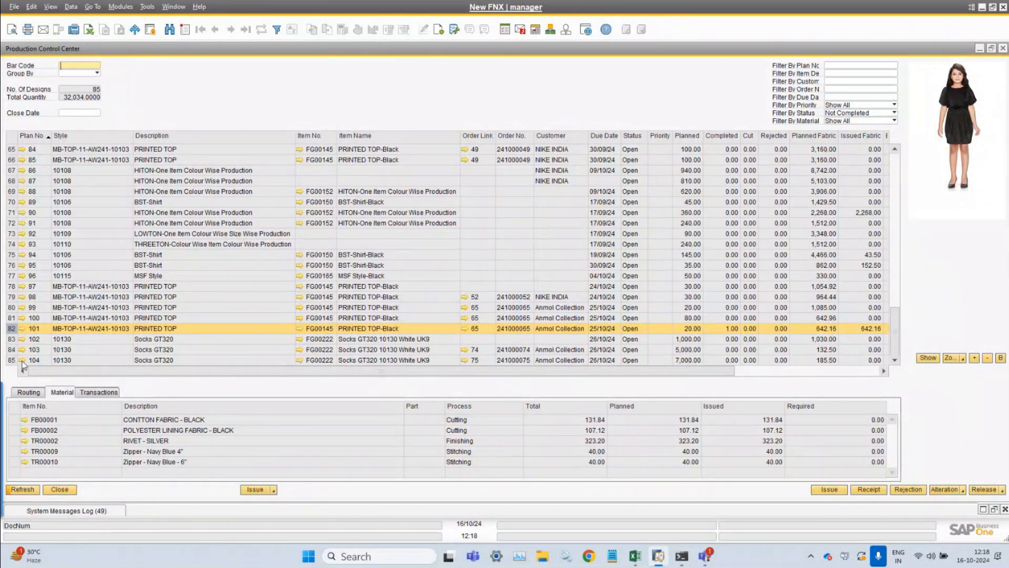
pyautogui.click(12, 318)
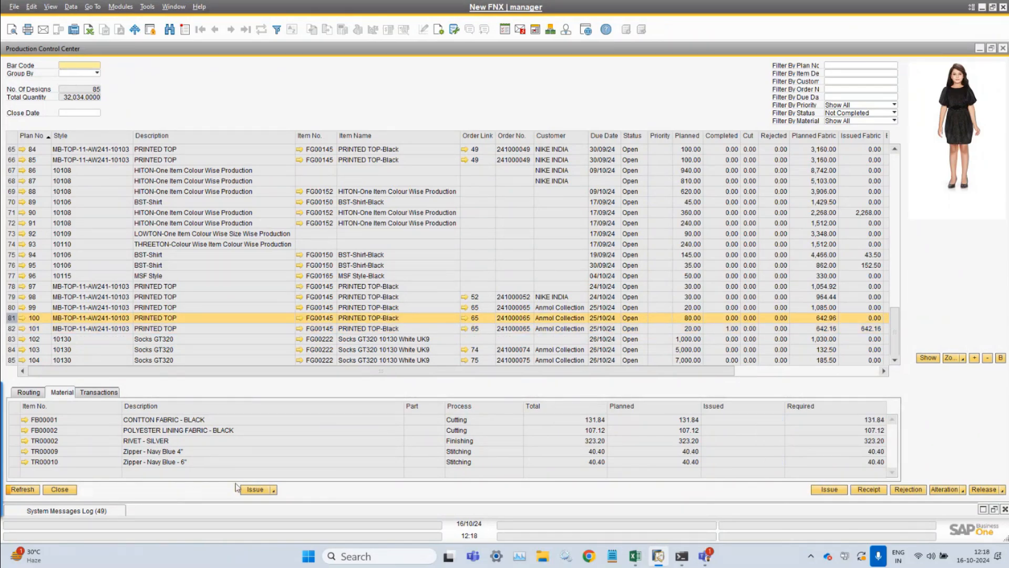
pyautogui.click(22, 319)
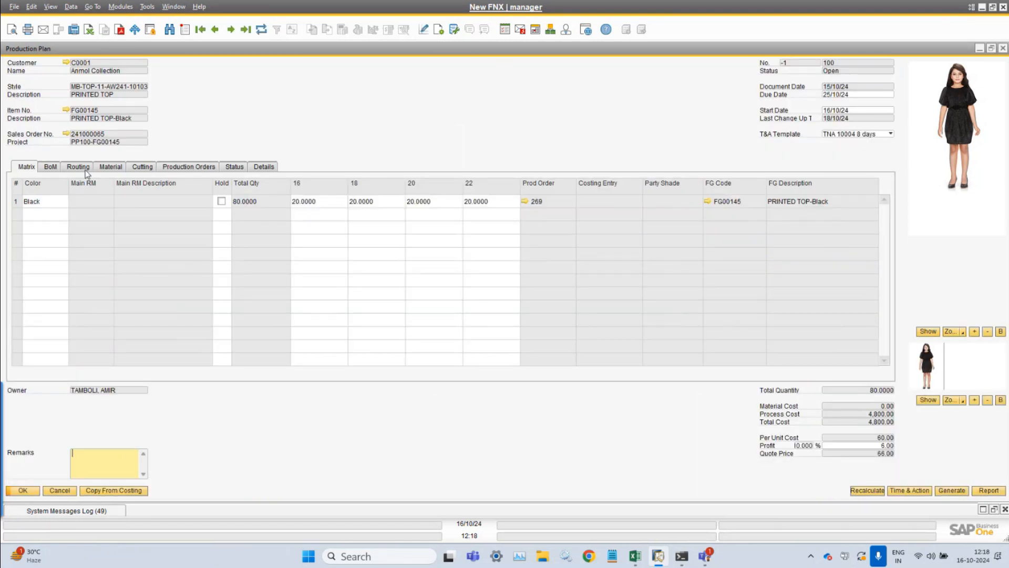
pyautogui.click(44, 166)
pyautogui.click(166, 491)
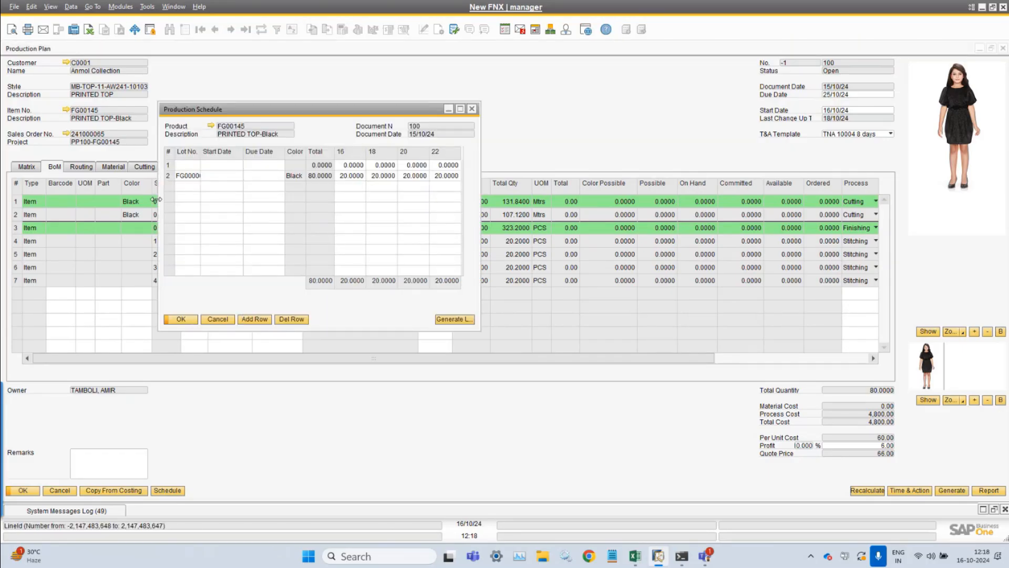
pyautogui.click(51, 6)
pyautogui.click(90, 99)
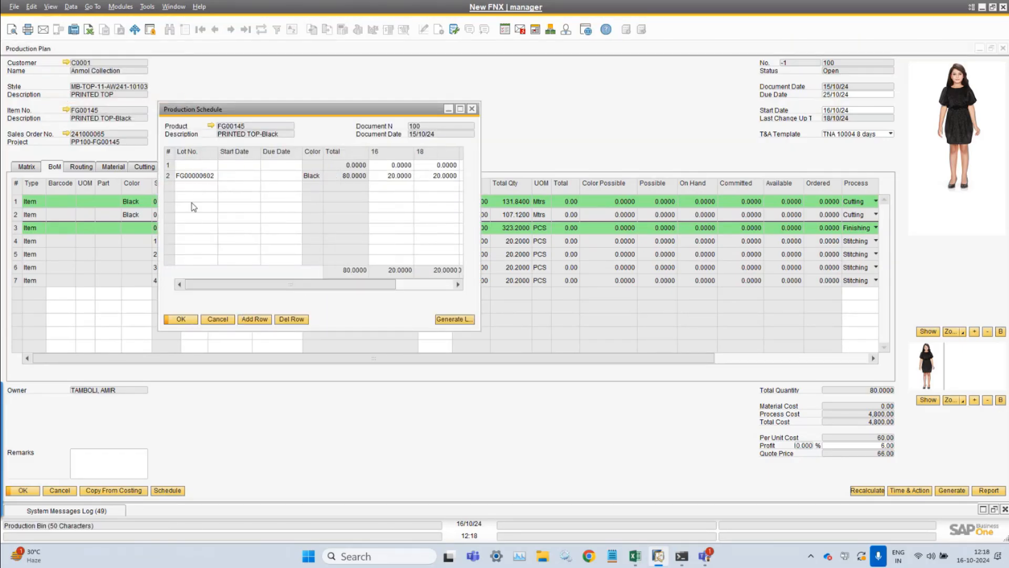
pyautogui.click(181, 319)
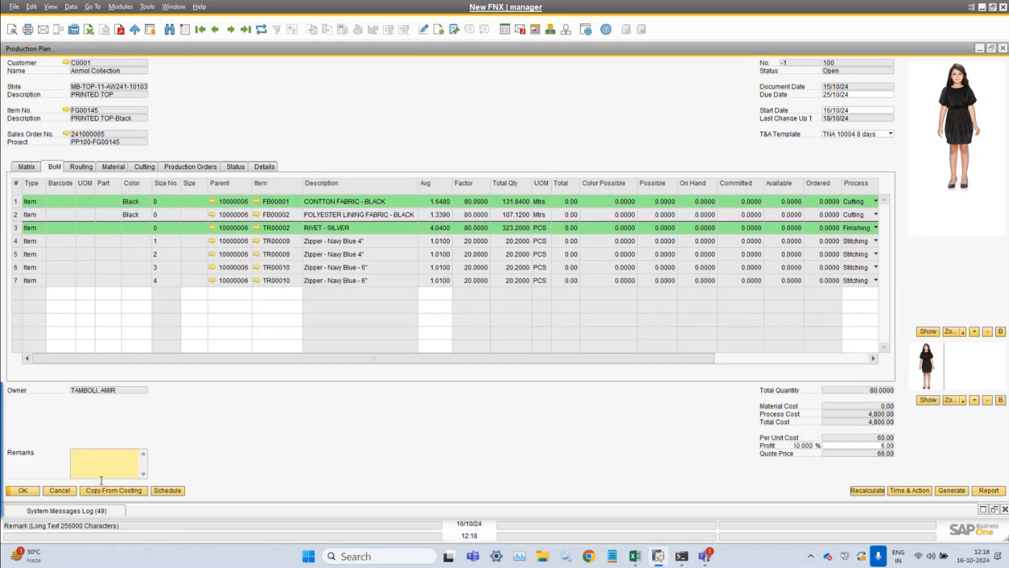
# - Try to load plan 100's materials in a new material issue with process Cutting and lot FG00000602, and discard it
pyautogui.click(26, 491)
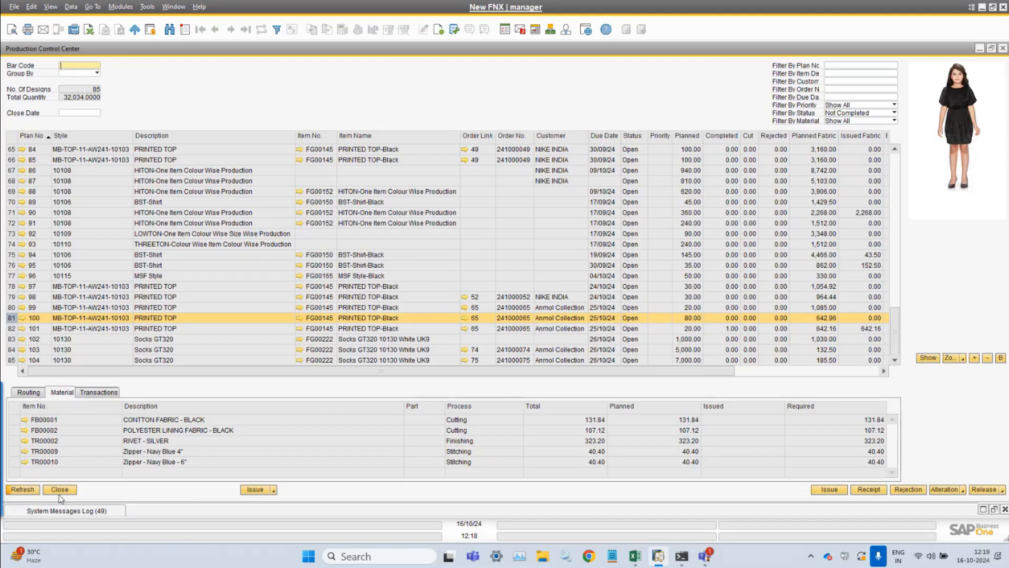
pyautogui.click(248, 490)
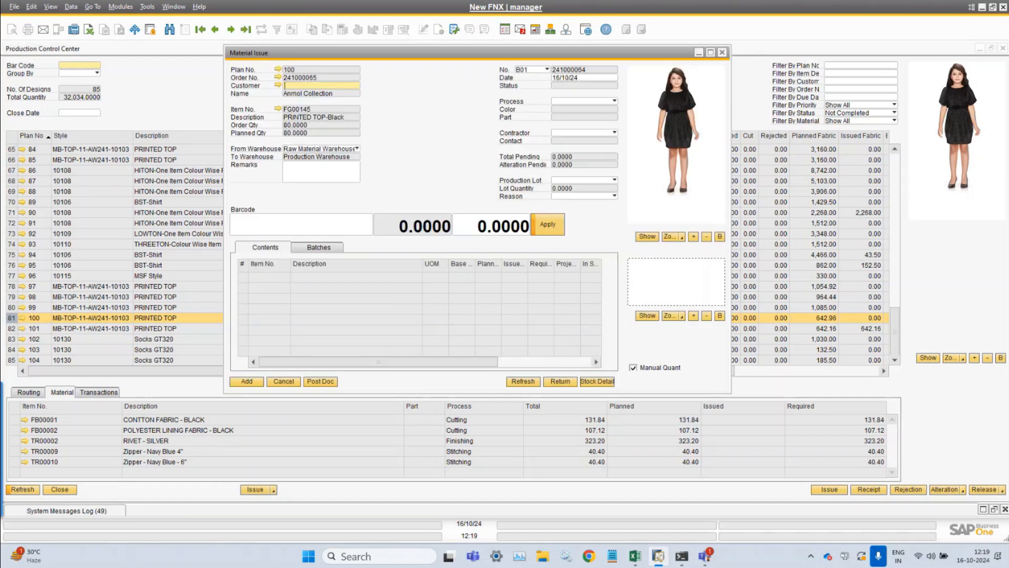
pyautogui.click(590, 102)
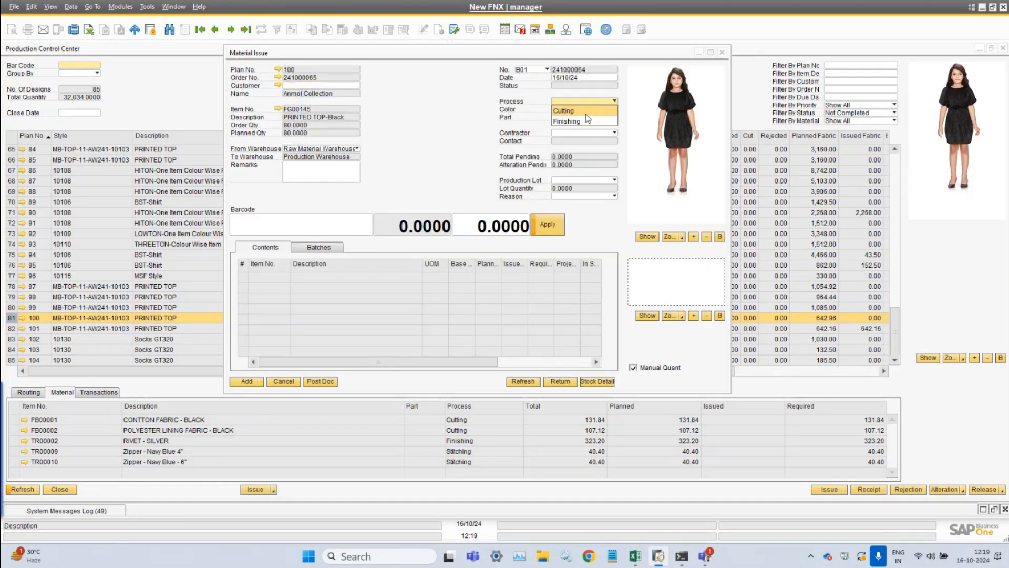
pyautogui.click(586, 111)
pyautogui.click(606, 180)
pyautogui.click(592, 198)
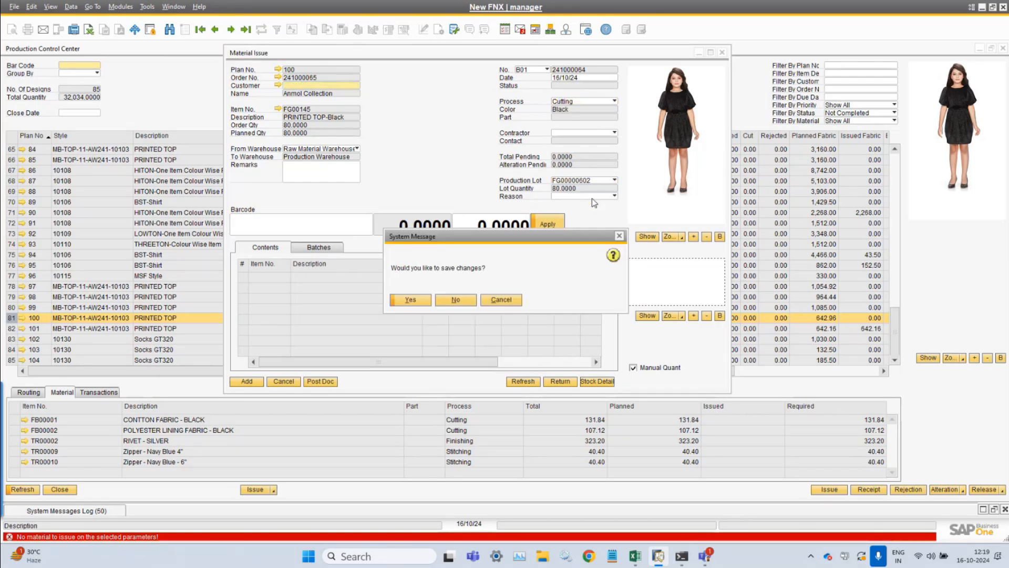
pyautogui.click(455, 300)
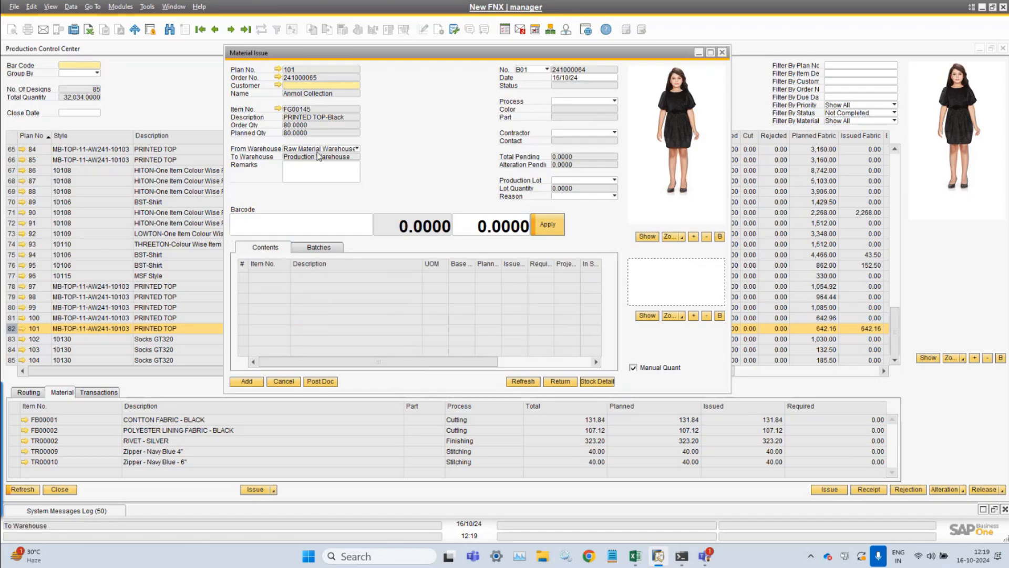
# - Check plan 101's Cutting materials for production lot FG00000583 in a material issue, and cancel it
pyautogui.click(579, 102)
pyautogui.click(563, 111)
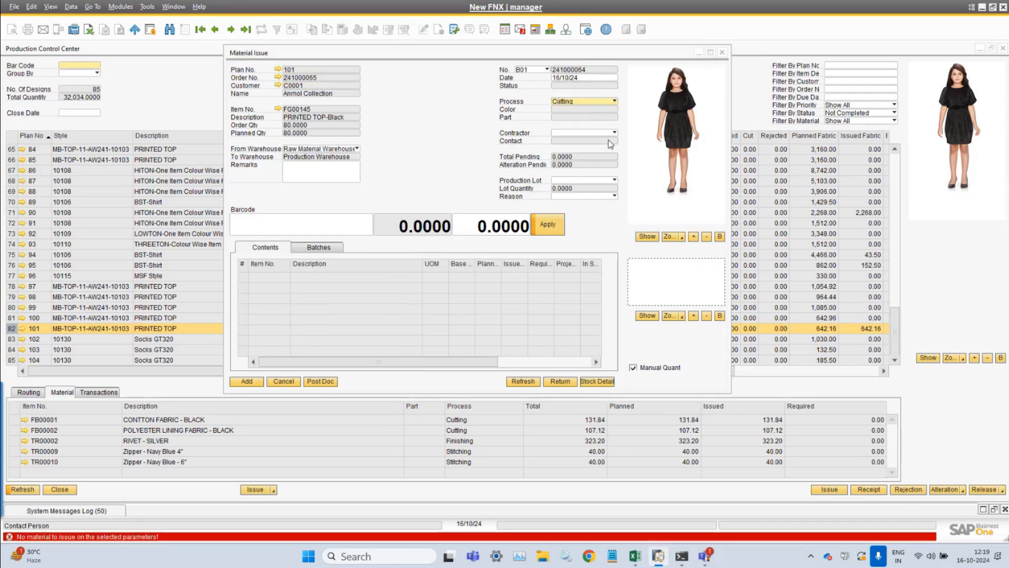
pyautogui.click(594, 181)
pyautogui.click(587, 202)
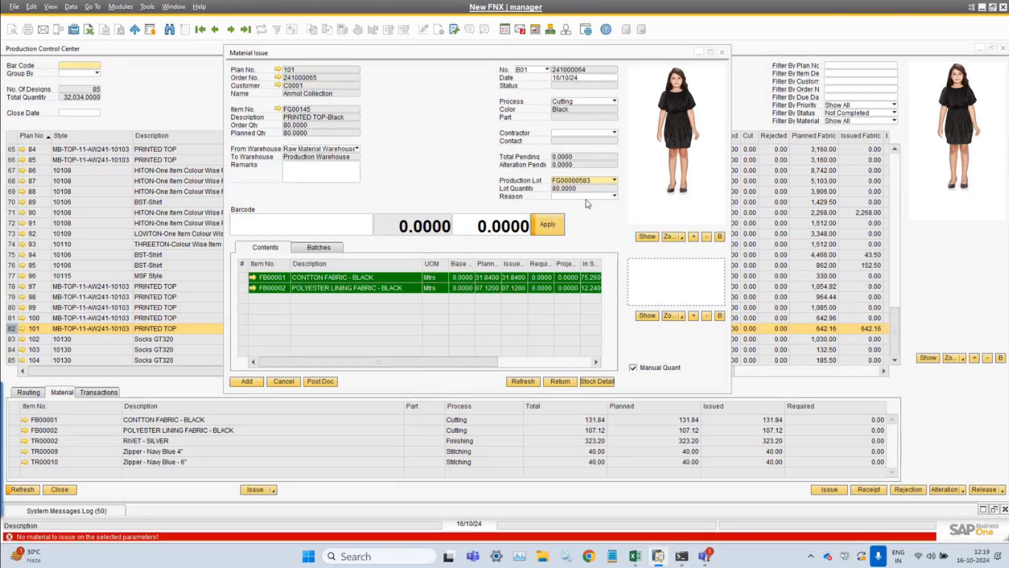
pyautogui.click(51, 7)
pyautogui.click(75, 100)
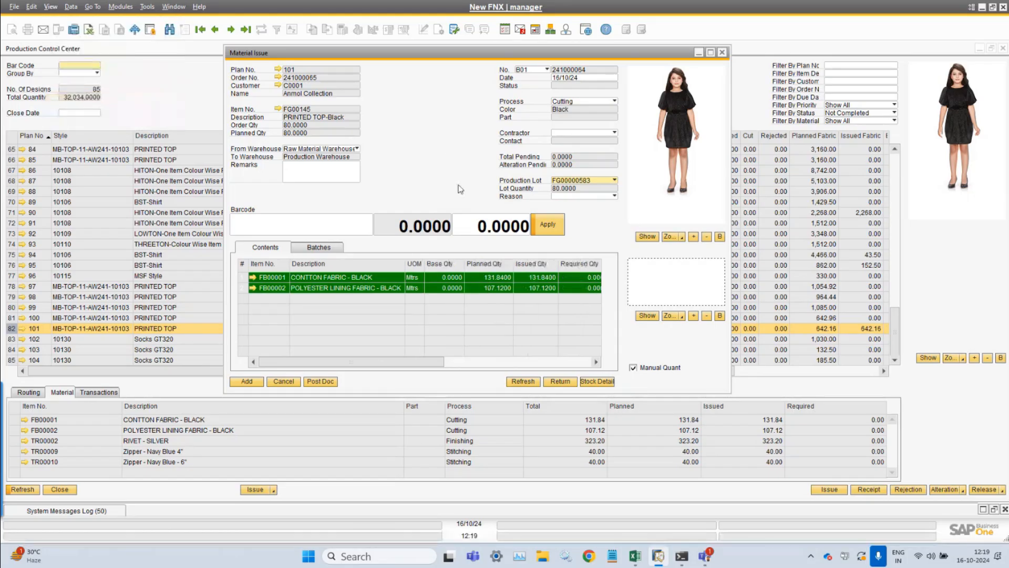
pyautogui.moveTo(444, 373); pyautogui.dragTo(398, 379)
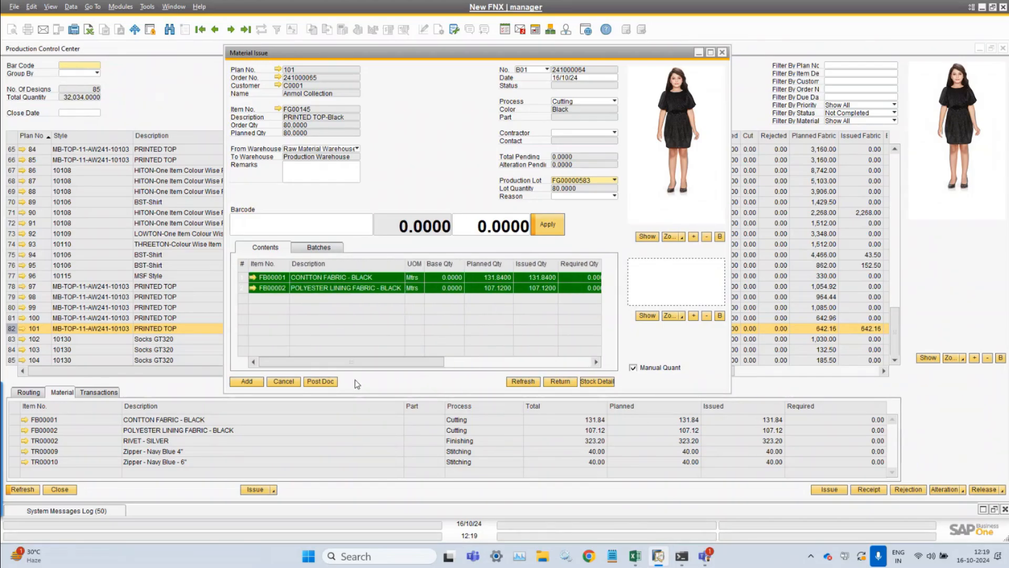
pyautogui.click(283, 381)
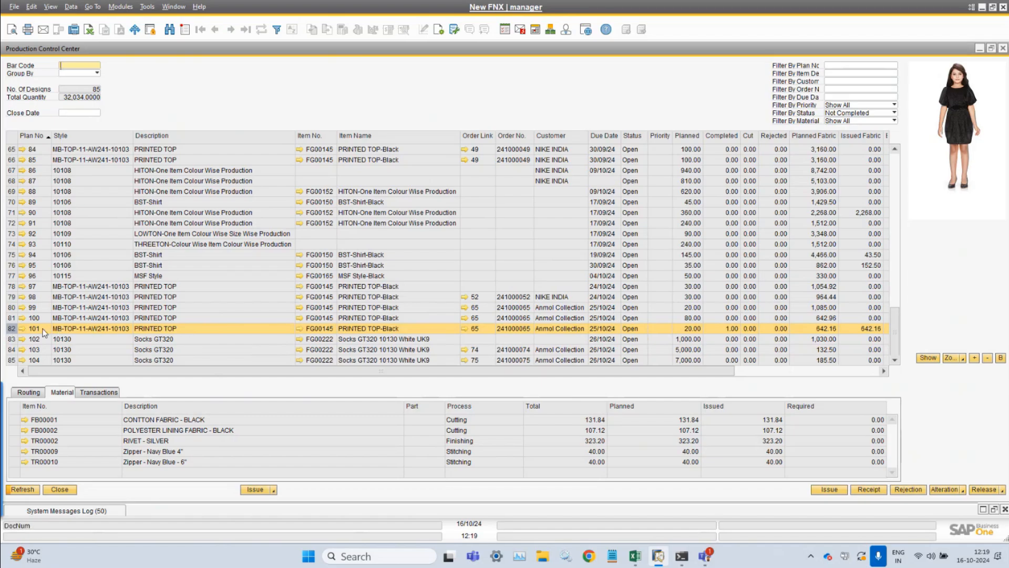
# - Open the list of production plans and start a new production plan
pyautogui.rightClick(63, 330)
pyautogui.click(67, 332)
pyautogui.click(120, 6)
pyautogui.moveTo(162, 160)
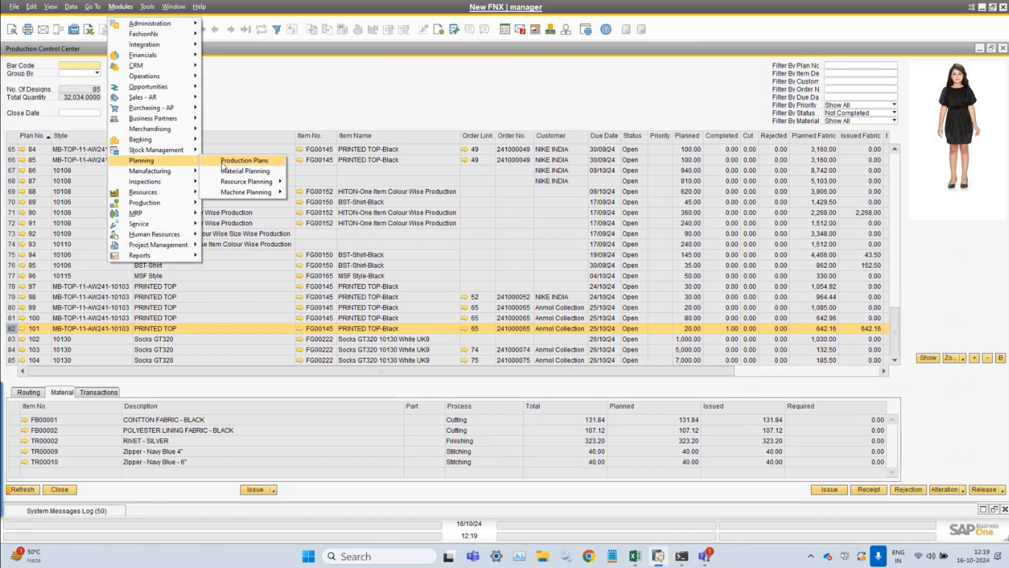
pyautogui.click(218, 156)
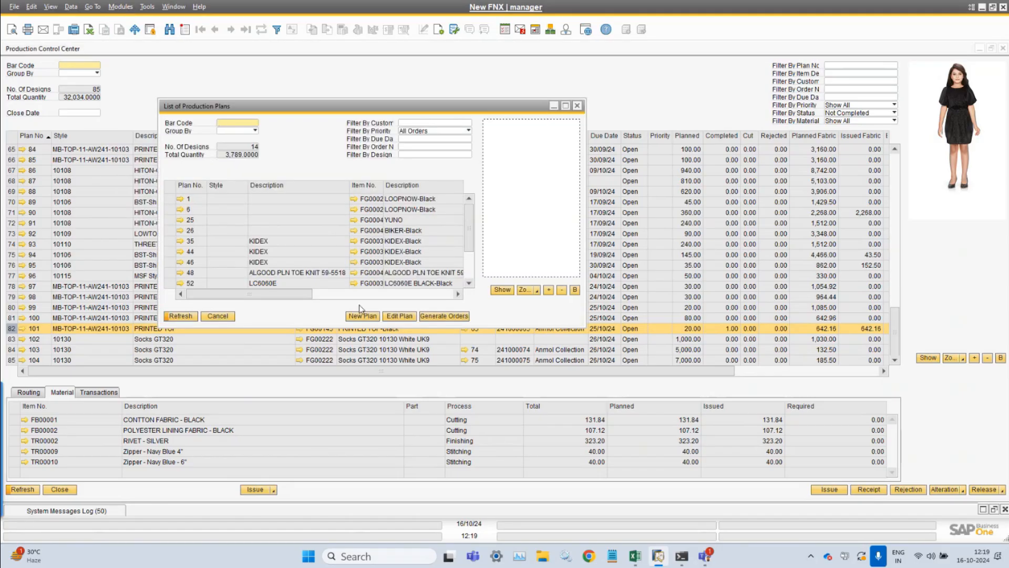
pyautogui.click(364, 317)
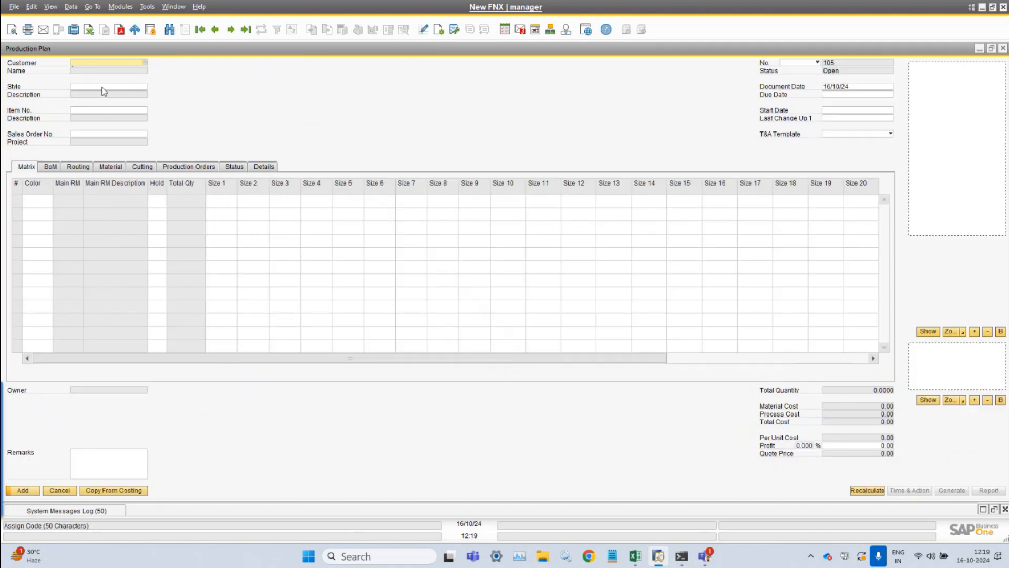
# - Set the new plan's style to PRINTED TOP (MB-TOP-11-AW241-10103) and its item to FG00145, PRINTED TOP-Black
pyautogui.click(103, 87)
pyautogui.press('Tab')
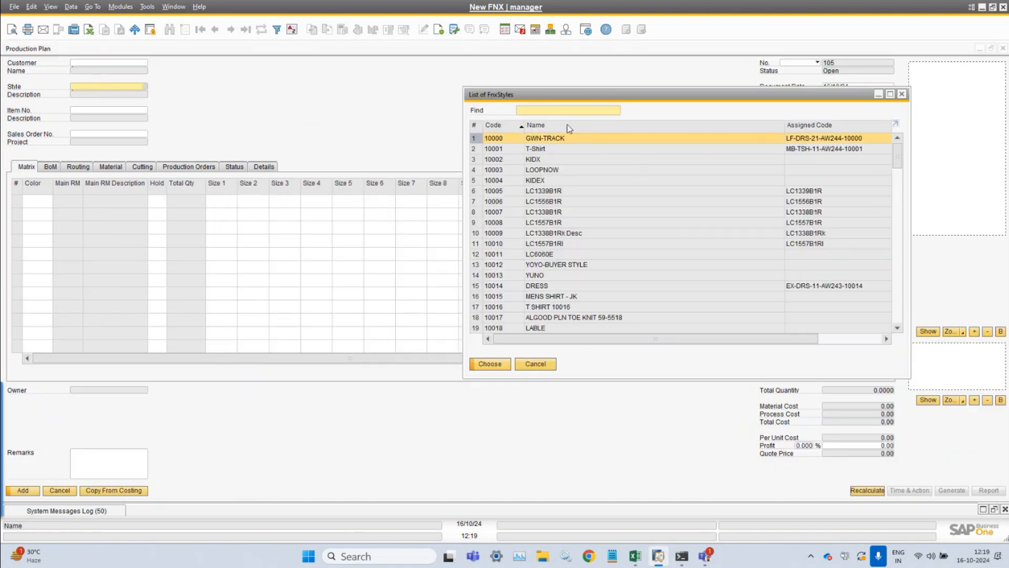
pyautogui.doubleClick(566, 125)
pyautogui.write('pri')
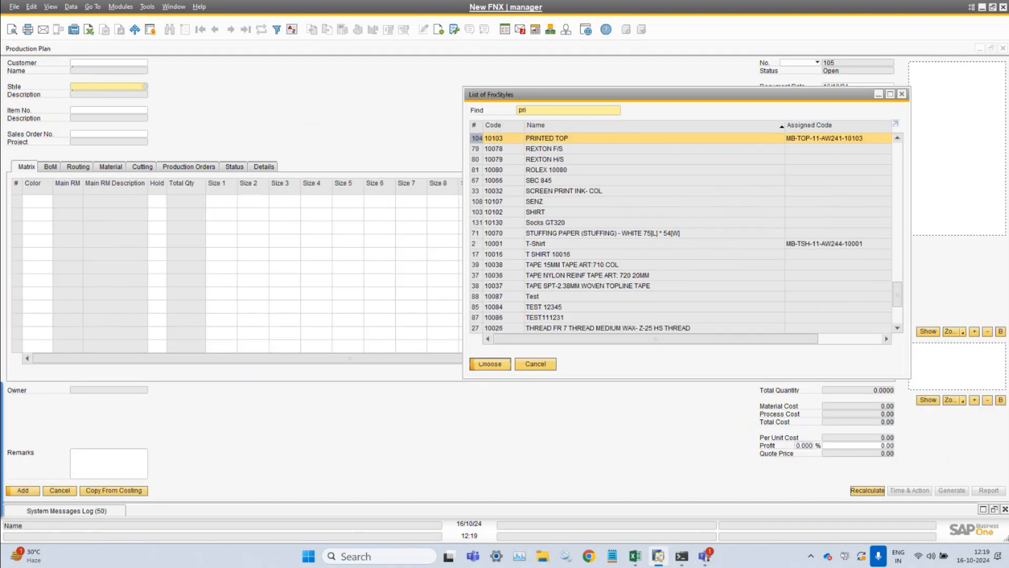
pyautogui.press('Return')
pyautogui.click(97, 111)
pyautogui.press('Tab')
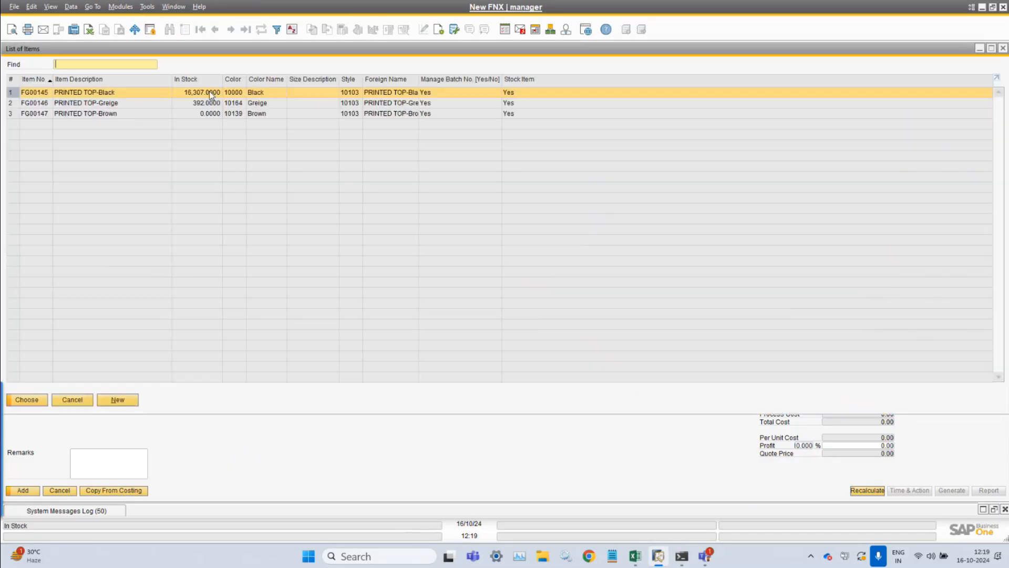
pyautogui.press('Return')
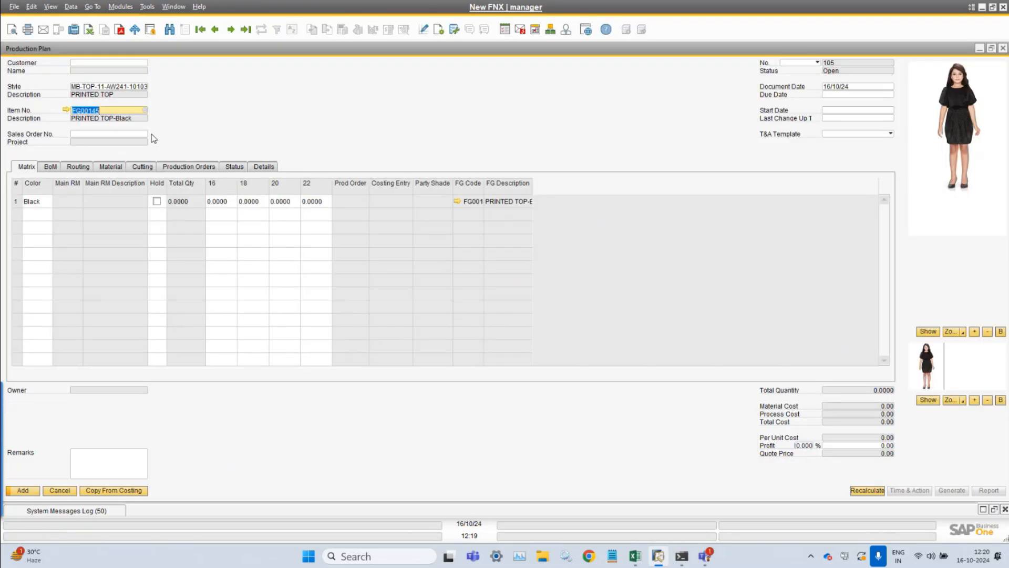
# - Link the plan to the Anmol Collection sales order dated 15/10/24 that carries a buyer PO number
pyautogui.click(123, 134)
pyautogui.press('Tab')
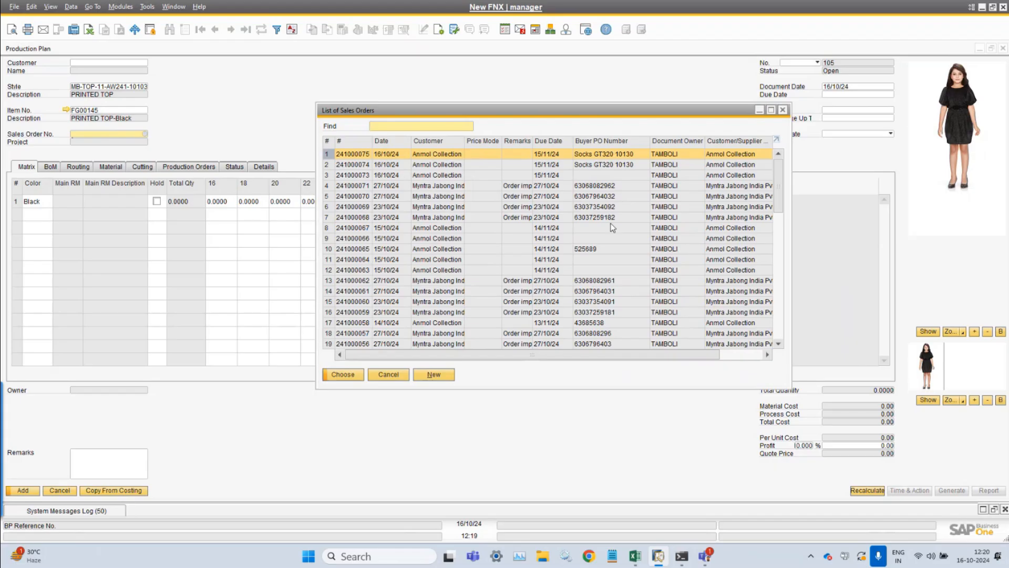
pyautogui.click(604, 250)
pyautogui.doubleClick(604, 249)
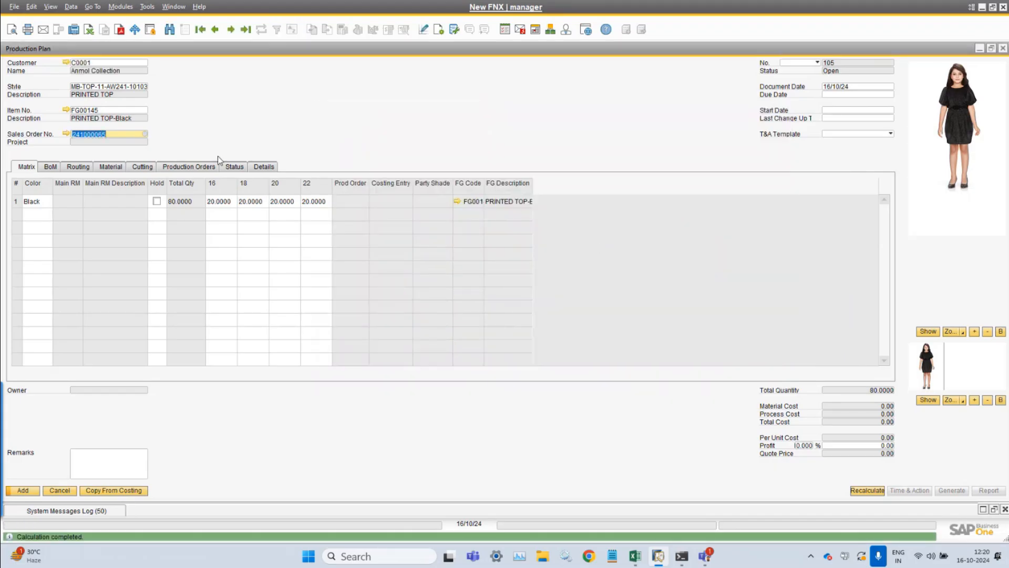
# - Set the due date to 26/10/24, start date to 17/10/24, last change date to 18/10/24 and T&A template to TNA 10004 8 days
pyautogui.click(828, 95)
pyautogui.write('+10')
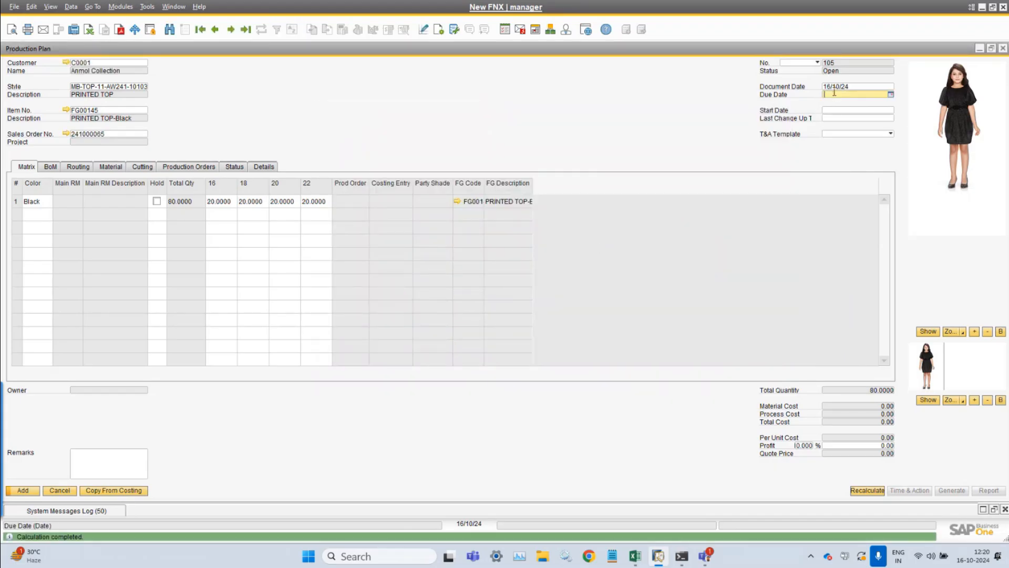
pyautogui.press('Tab')
pyautogui.write('+1')
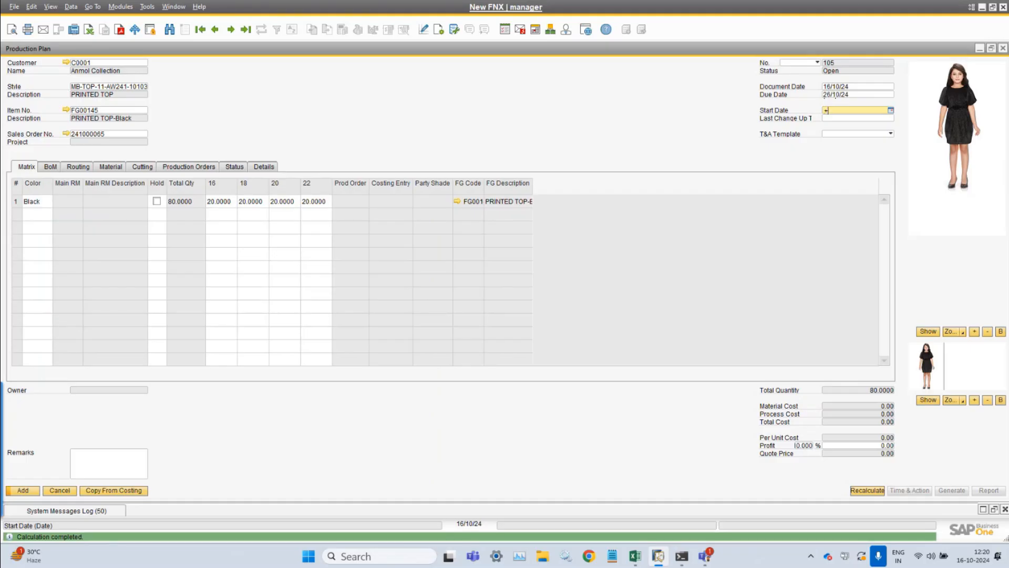
pyautogui.press('Tab')
pyautogui.write('+1')
pyautogui.press('Tab')
pyautogui.click(887, 134)
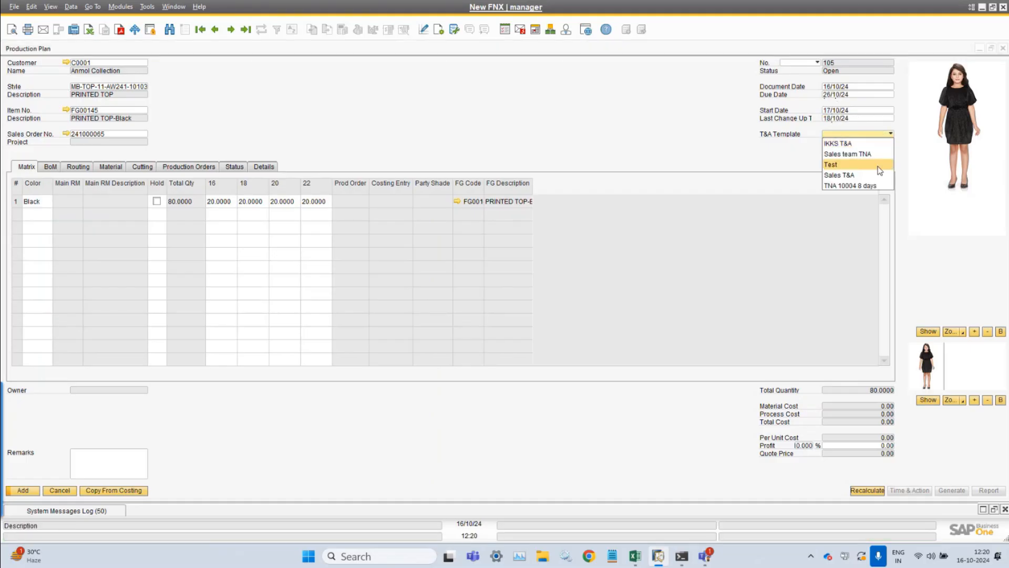
pyautogui.click(862, 186)
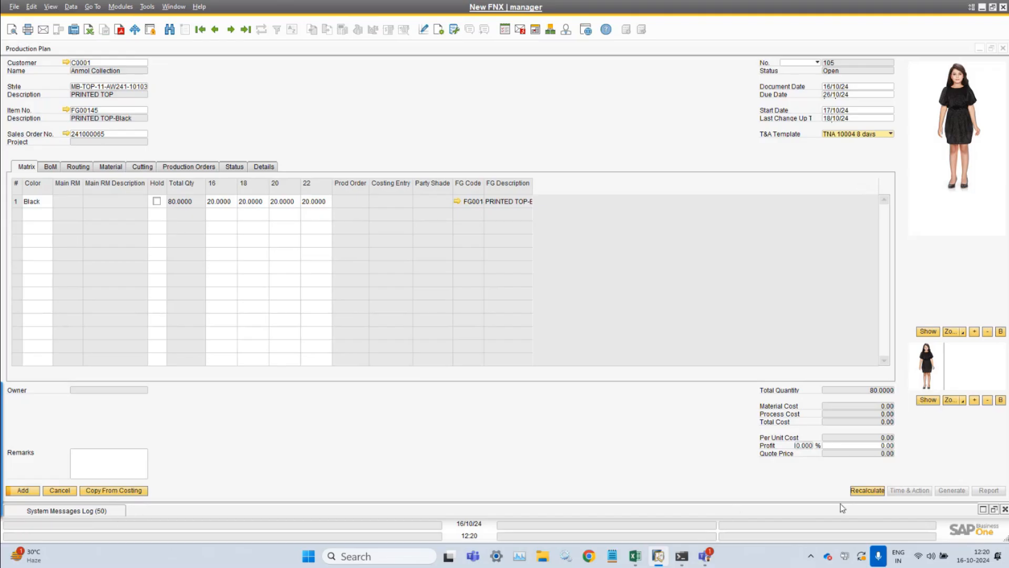
# - Recalculate the new production plan, check its bill of materials and add the plan
pyautogui.click(862, 491)
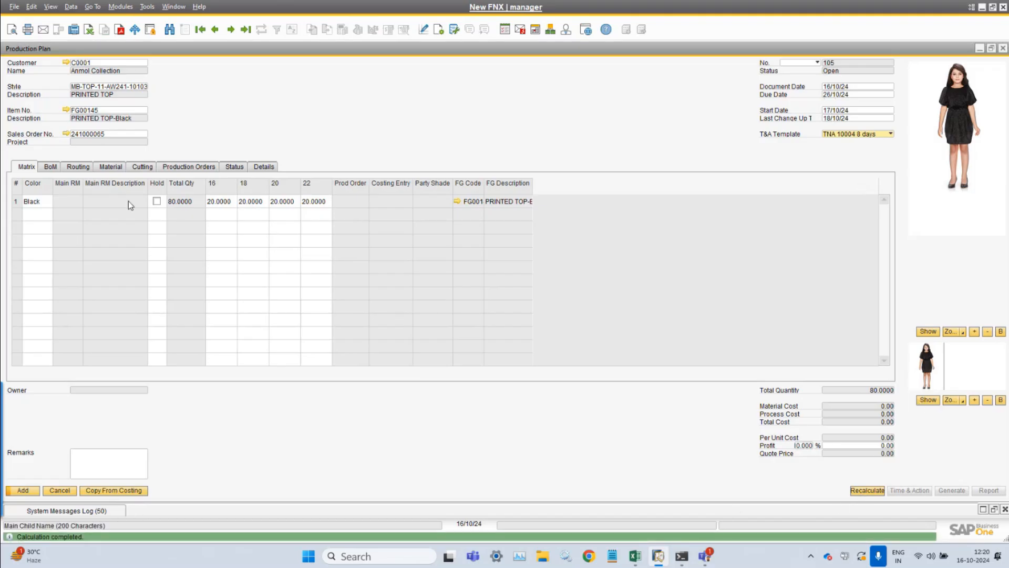
pyautogui.click(51, 167)
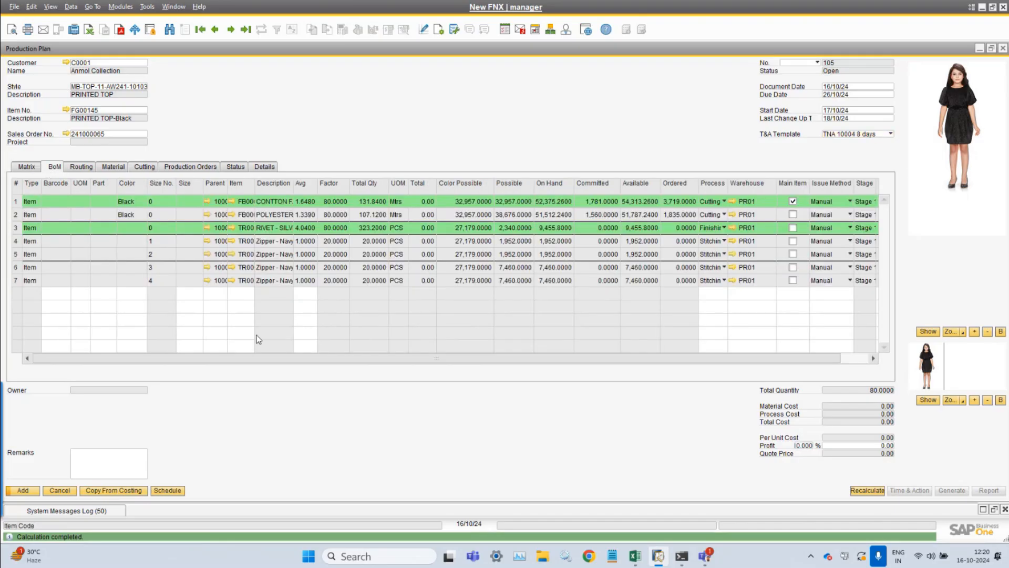
pyautogui.click(19, 491)
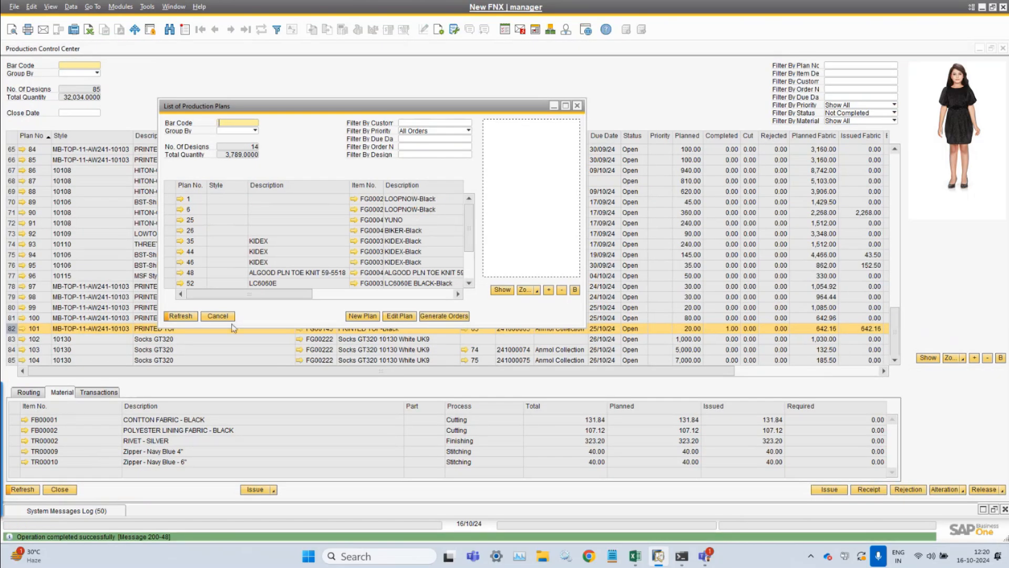
# - Open plan 105 from the refreshed list of production plans and generate its production order
pyautogui.click(188, 317)
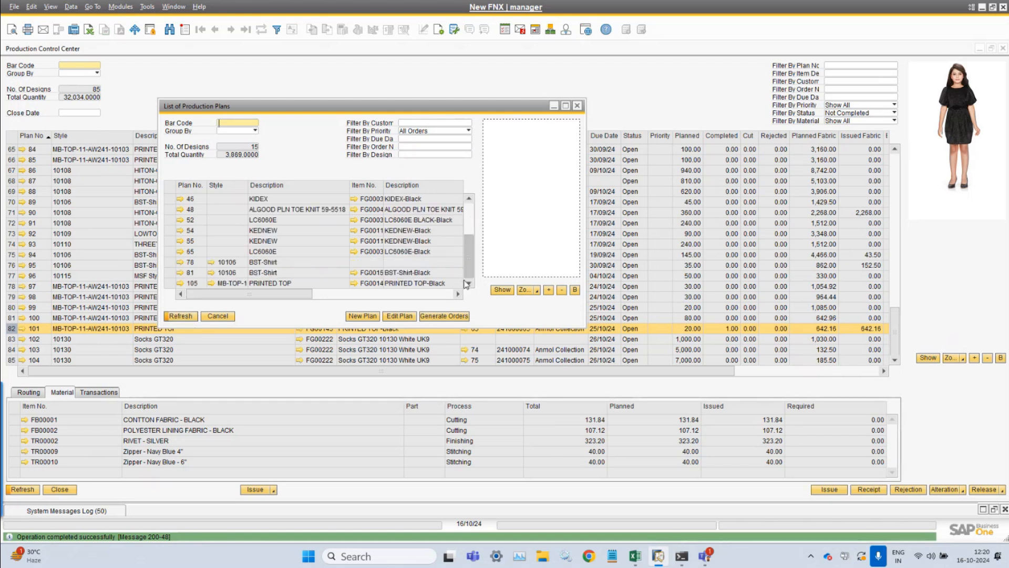
pyautogui.click(180, 284)
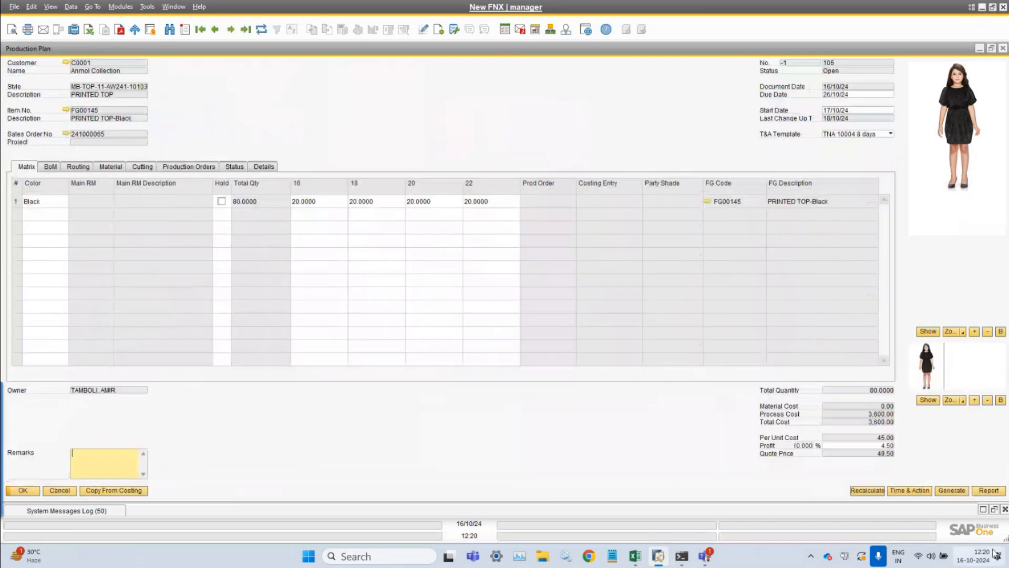
pyautogui.click(908, 489)
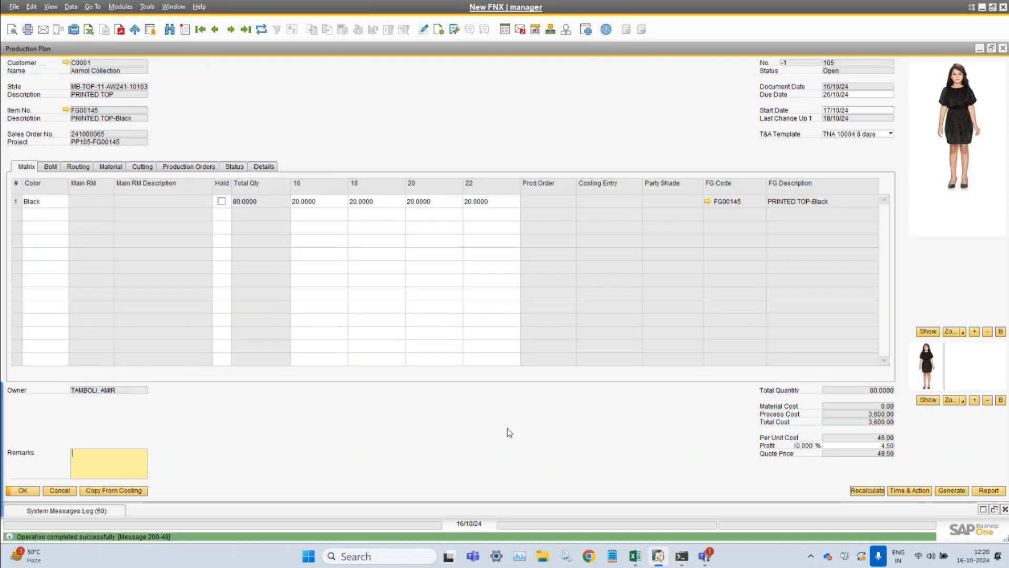
pyautogui.click(376, 283)
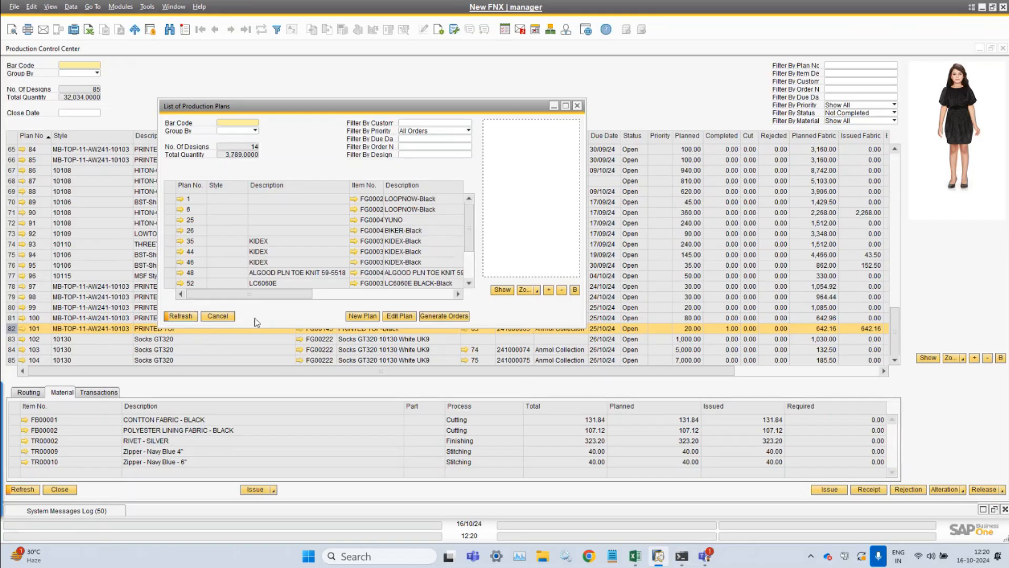
# - Close the list of production plans, and select plan 105 in the refreshed Production Control Center
pyautogui.click(204, 318)
pyautogui.click(21, 489)
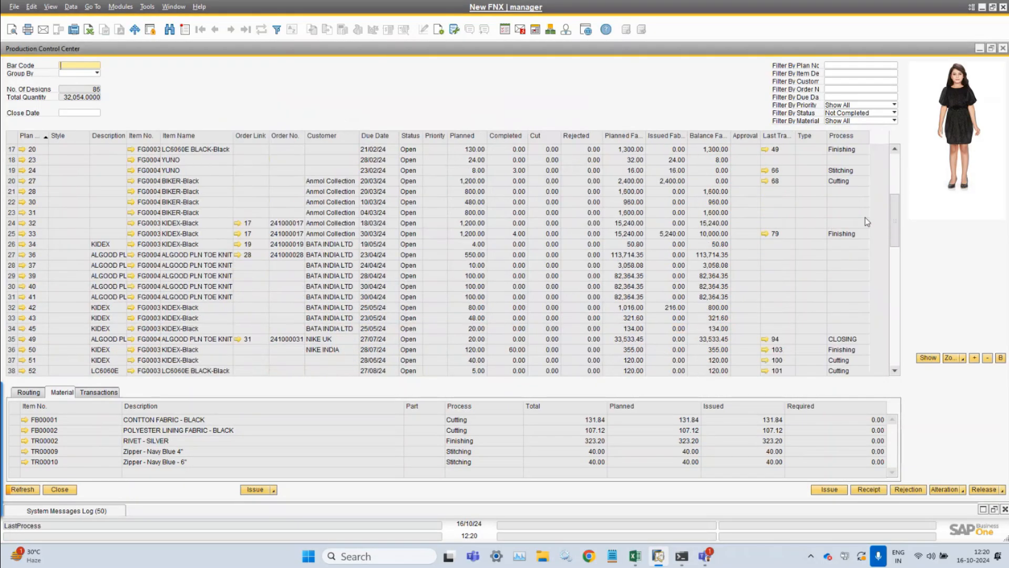
pyautogui.moveTo(894, 232); pyautogui.dragTo(894, 353)
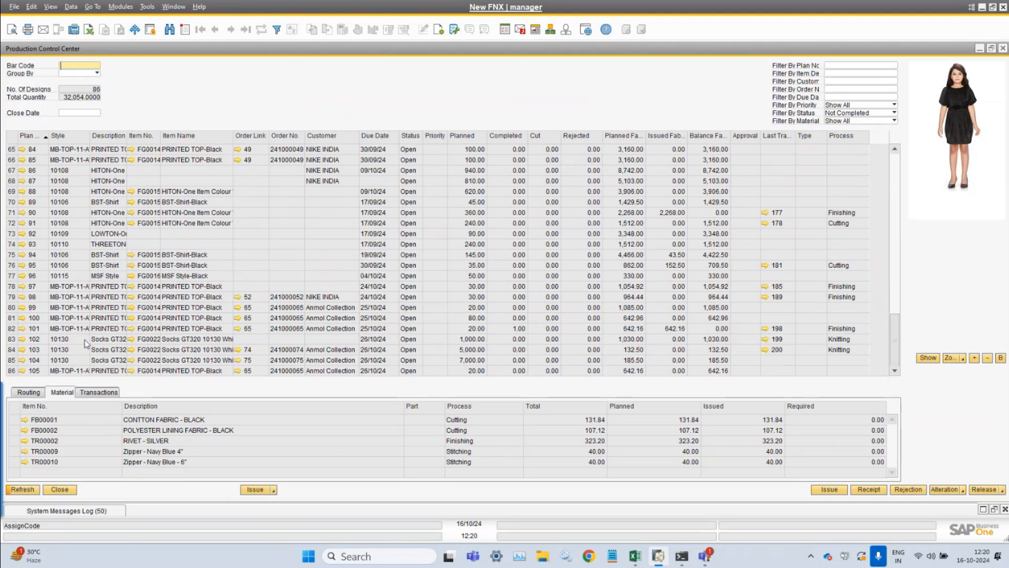
pyautogui.click(10, 371)
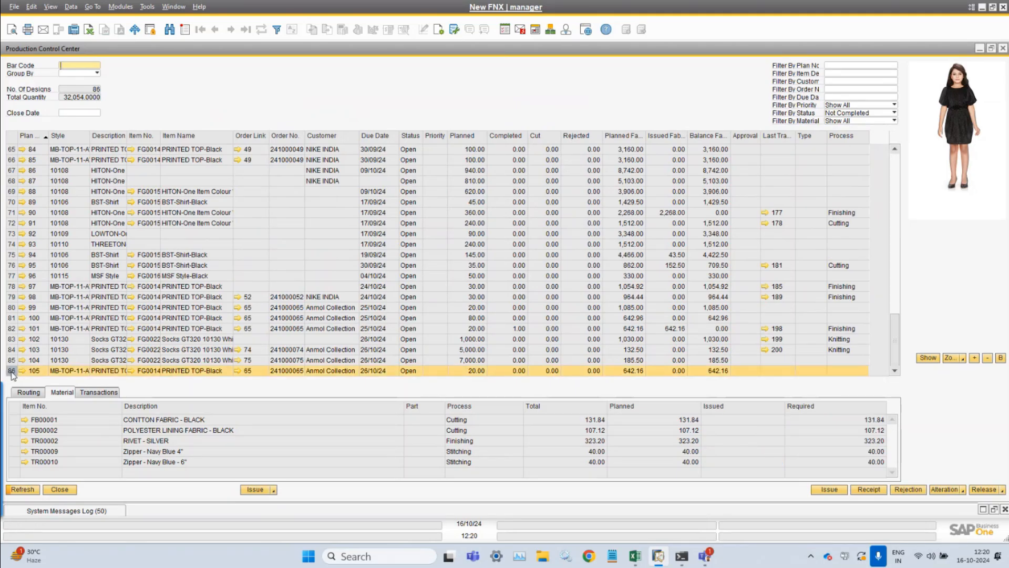
# - Generate the production lot in plan 105's production schedule, save the schedule, and release the plan's production order
pyautogui.click(22, 371)
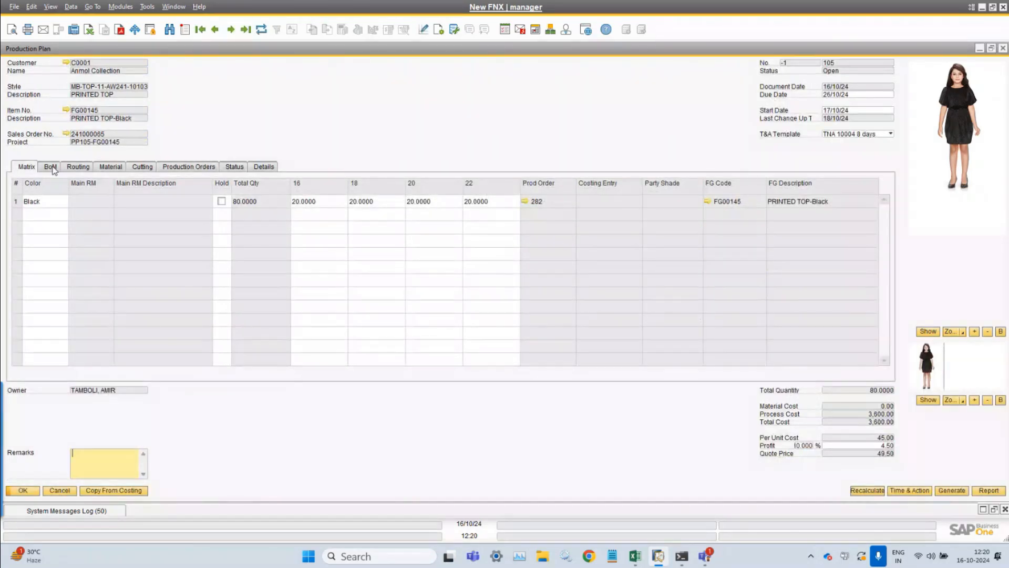
pyautogui.click(54, 166)
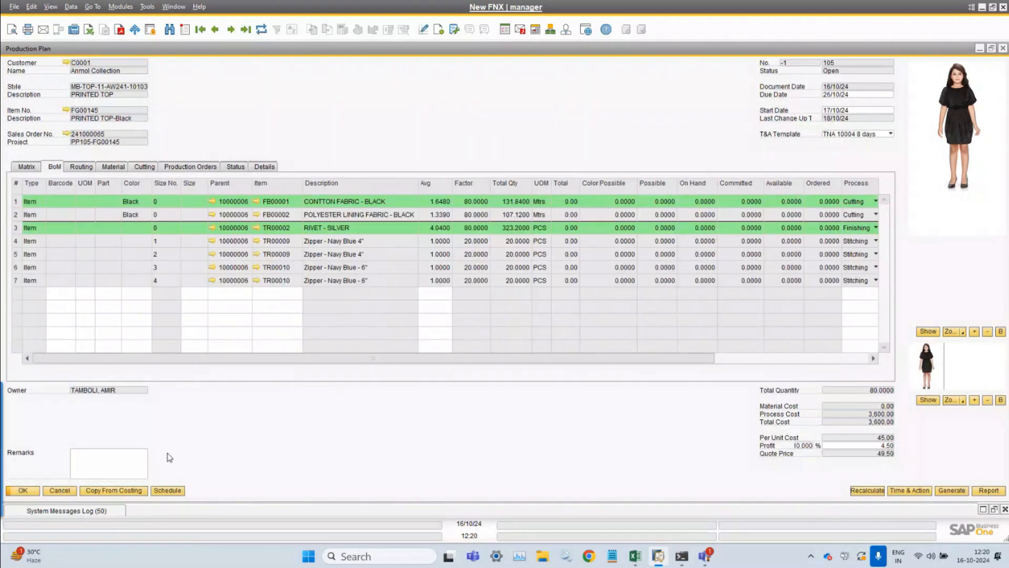
pyautogui.click(168, 491)
pyautogui.click(465, 320)
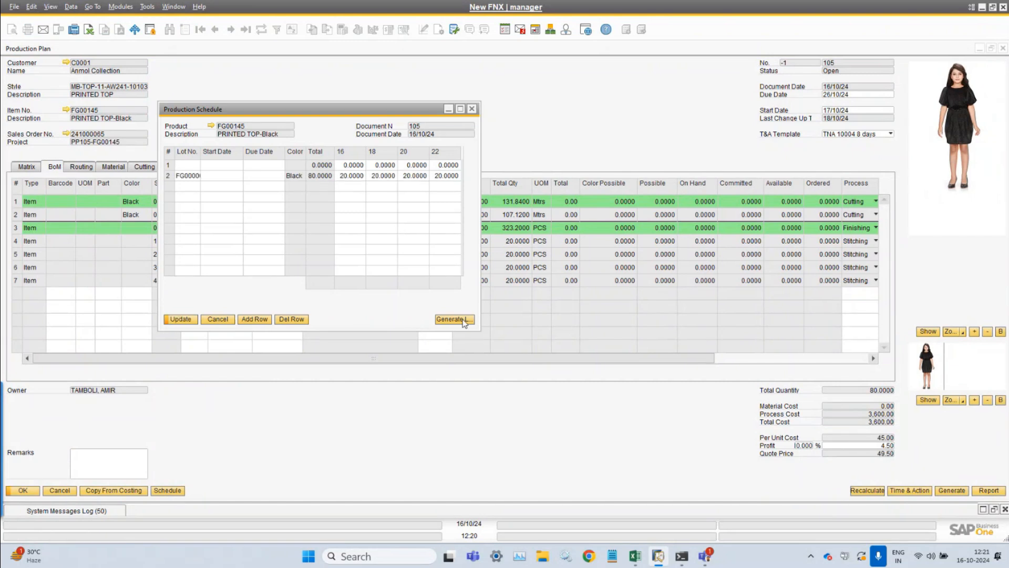
pyautogui.click(183, 319)
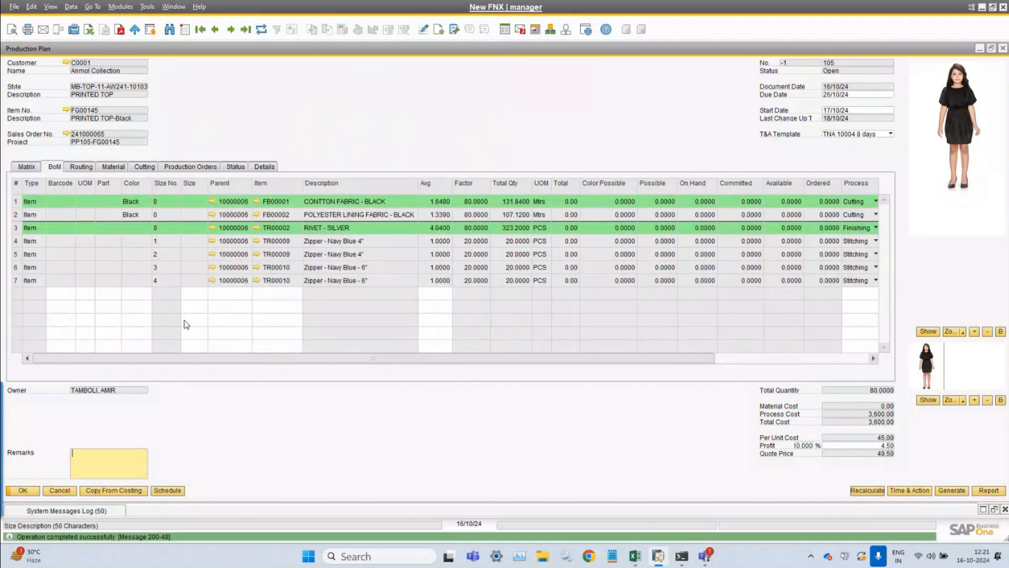
pyautogui.click(22, 490)
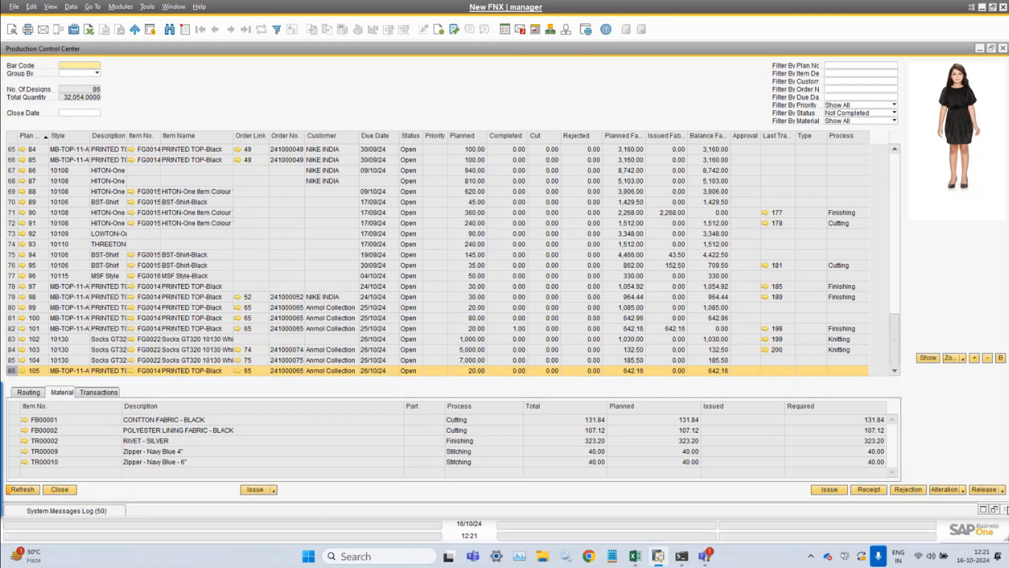
pyautogui.click(1003, 490)
pyautogui.click(973, 471)
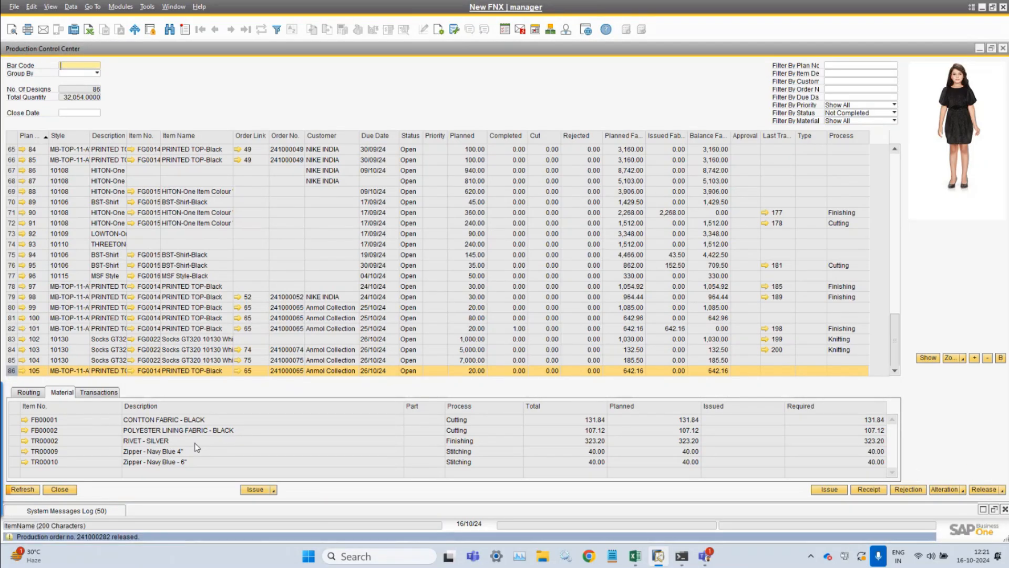
# - Open the material issue for plan 105, and set its process to Cutting and its production lot to FG00000603
pyautogui.click(12, 361)
pyautogui.click(13, 372)
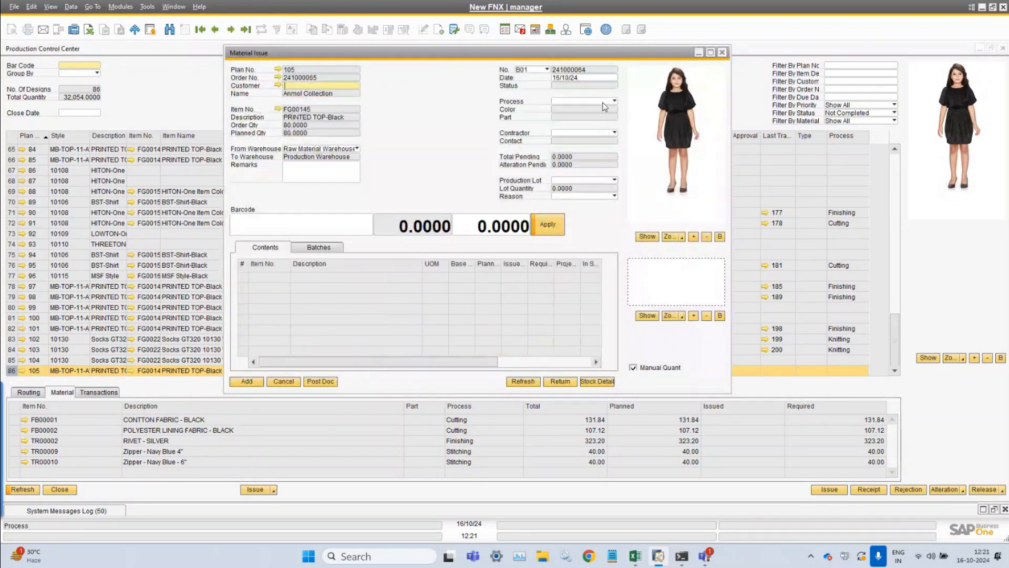
pyautogui.click(604, 102)
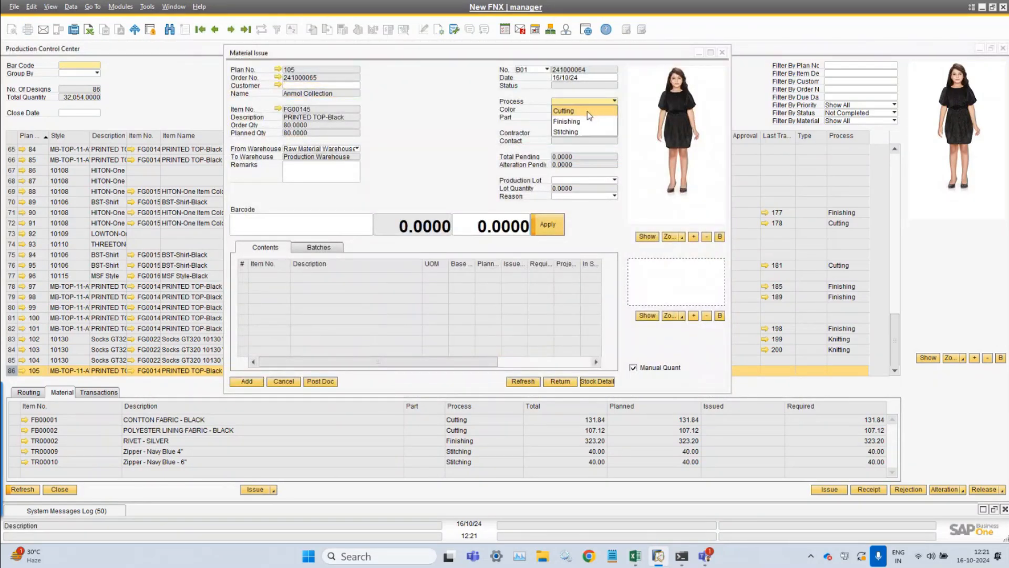
pyautogui.click(587, 112)
pyautogui.click(591, 133)
pyautogui.click(453, 143)
pyautogui.click(614, 180)
pyautogui.click(578, 188)
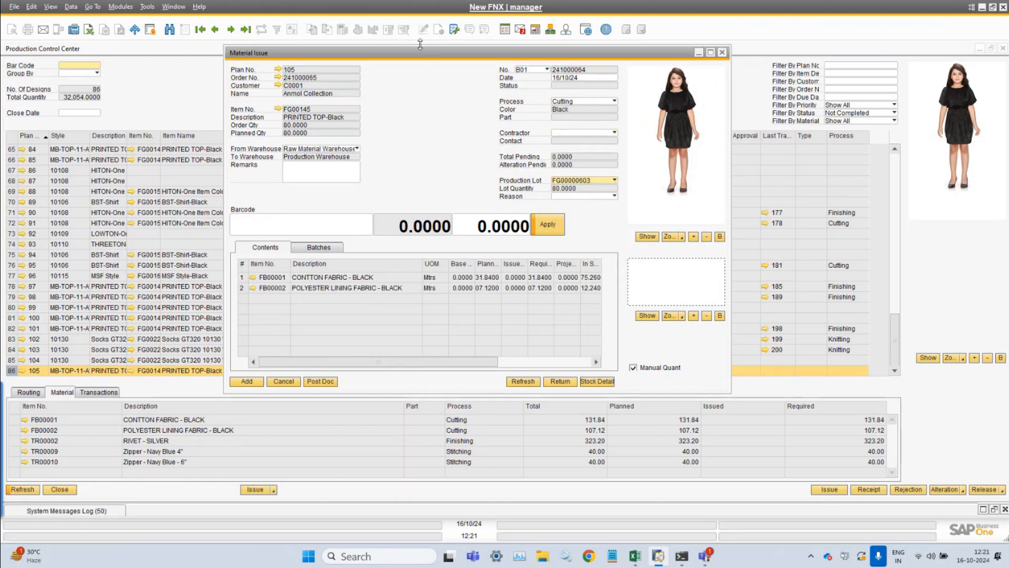
# - Fit the column widths and widen the material issue window to examine the planned, required, stock and balance quantities of both fabrics
pyautogui.moveTo(421, 55); pyautogui.dragTo(416, 60)
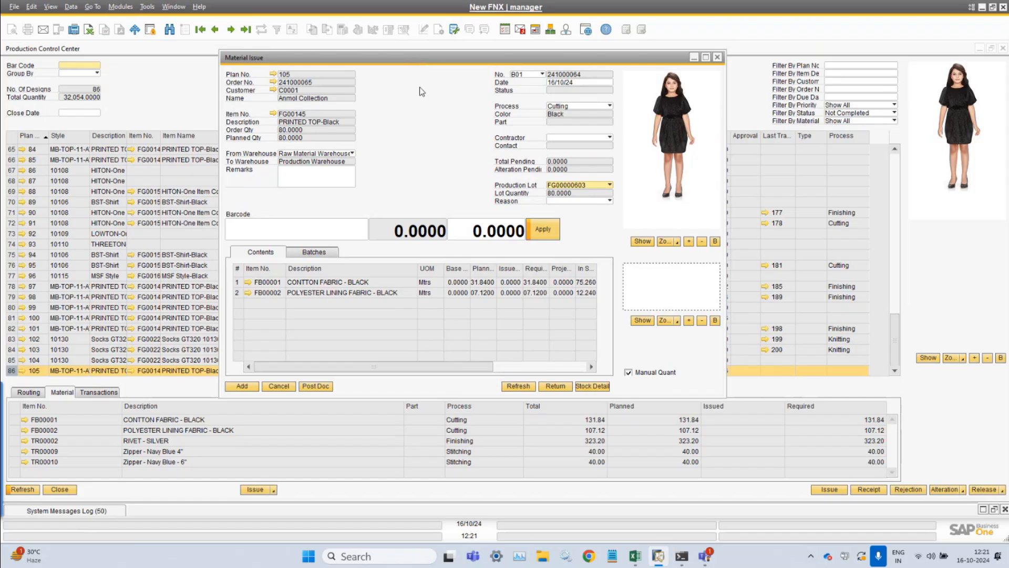
pyautogui.click(51, 6)
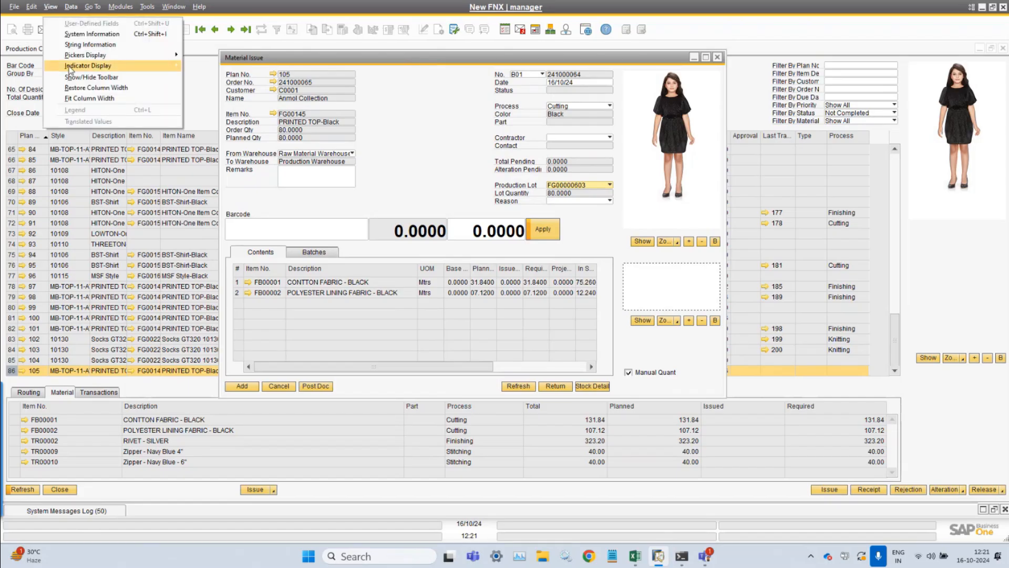
pyautogui.click(79, 100)
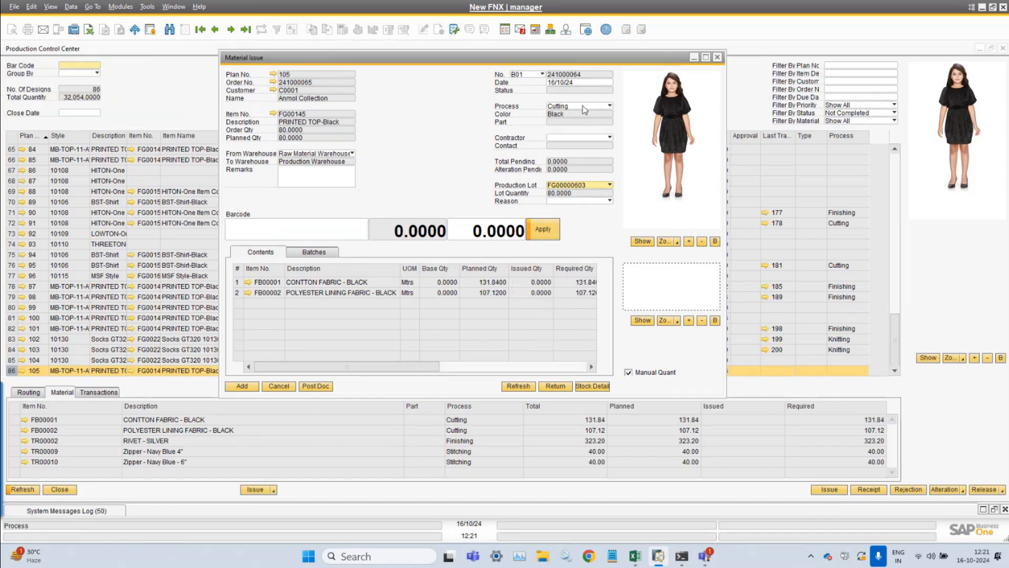
pyautogui.moveTo(437, 366); pyautogui.dragTo(499, 370)
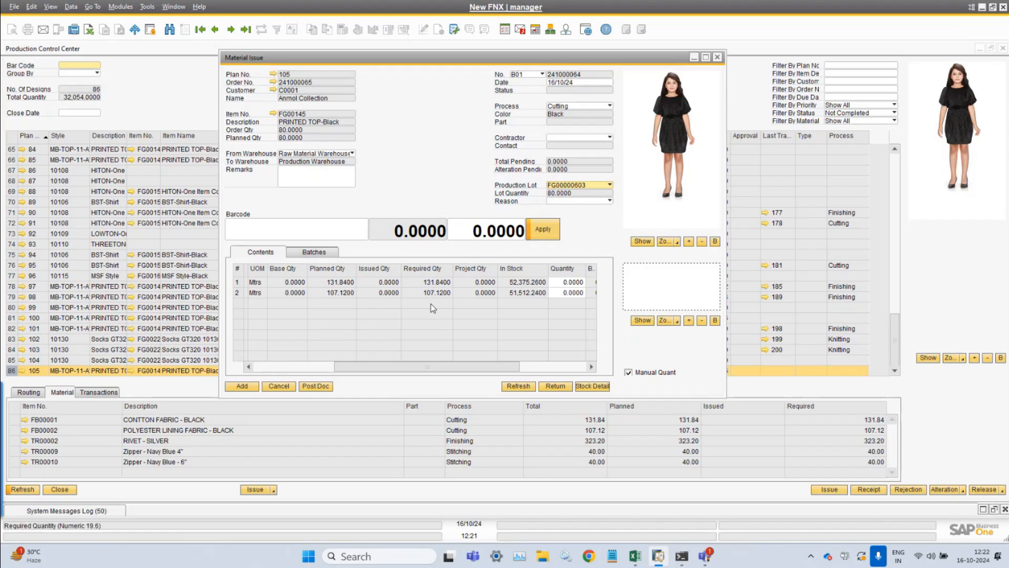
pyautogui.hscroll(3, 443, 368)
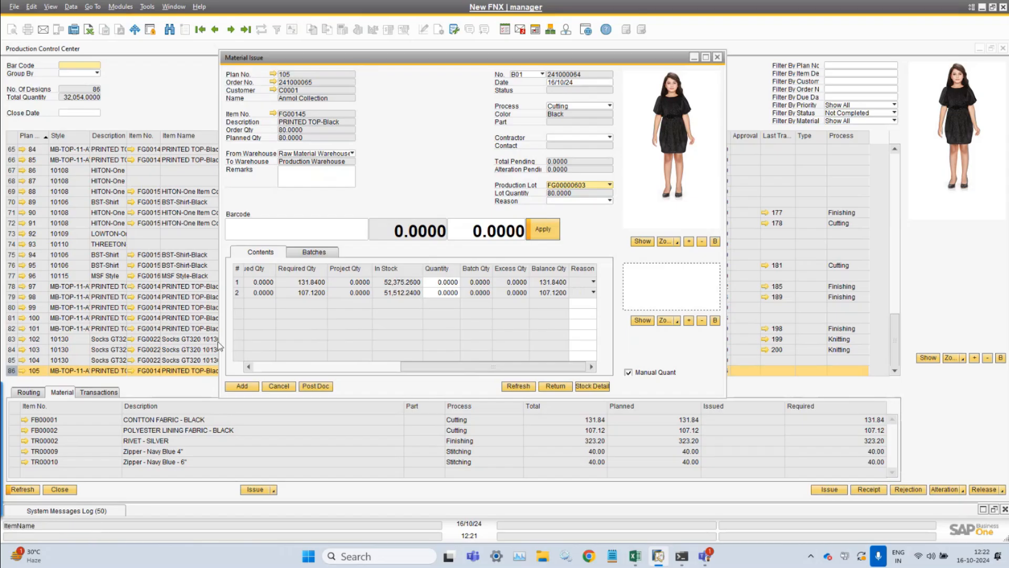
pyautogui.moveTo(225, 340); pyautogui.dragTo(32, 339)
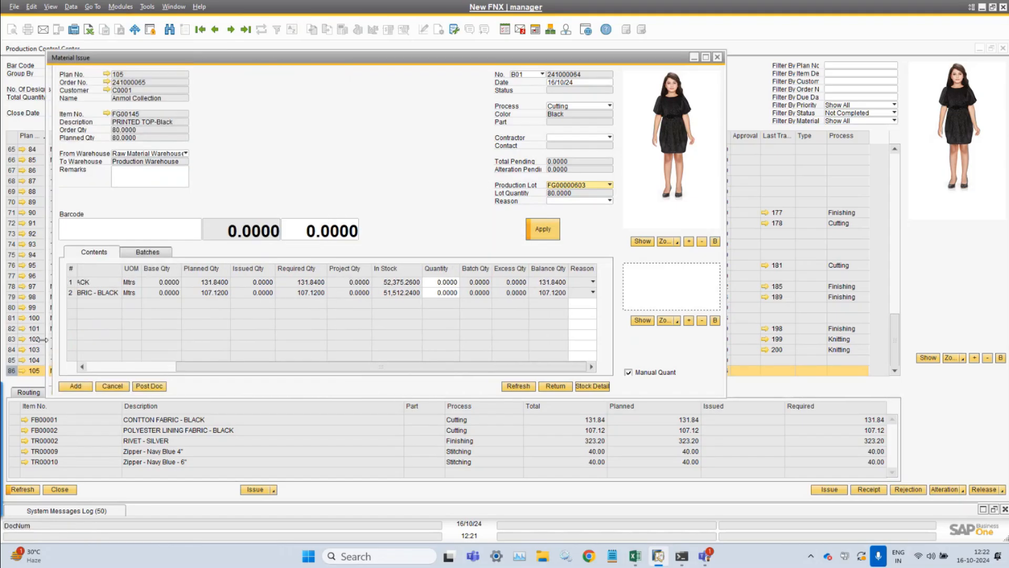
pyautogui.moveTo(230, 367); pyautogui.dragTo(53, 364)
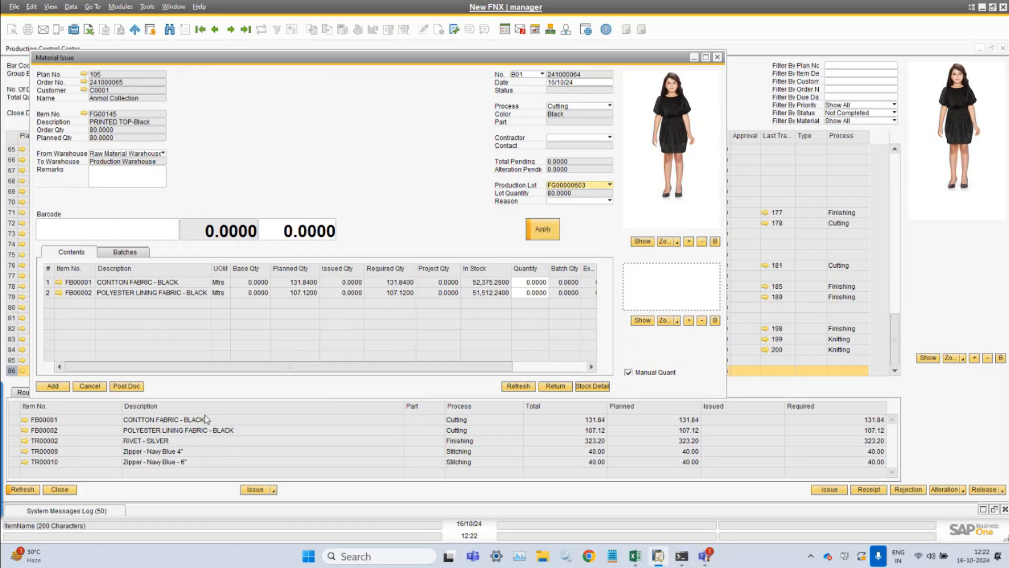
pyautogui.moveTo(319, 59); pyautogui.dragTo(403, 45)
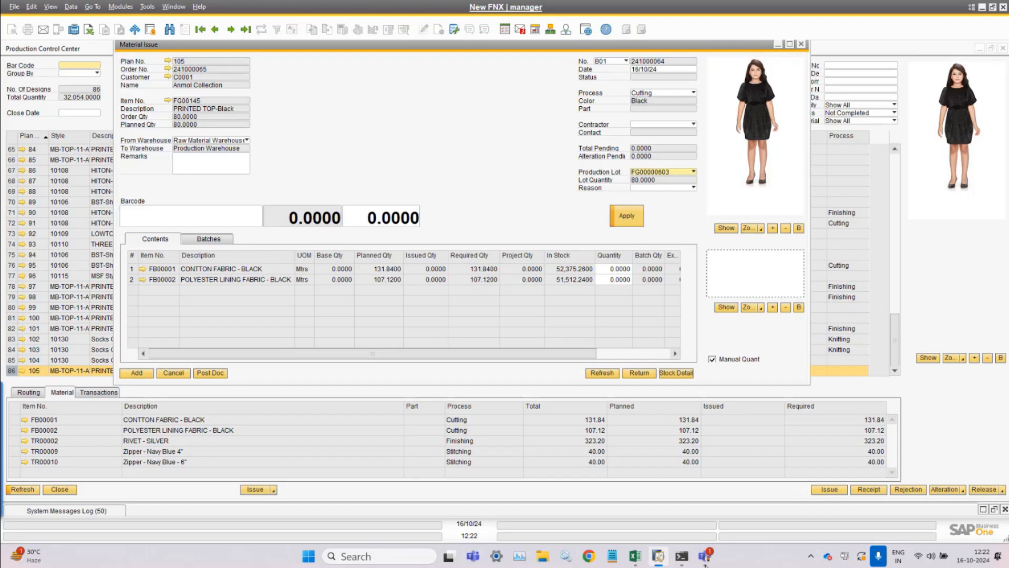
pyautogui.moveTo(359, 353); pyautogui.dragTo(518, 361)
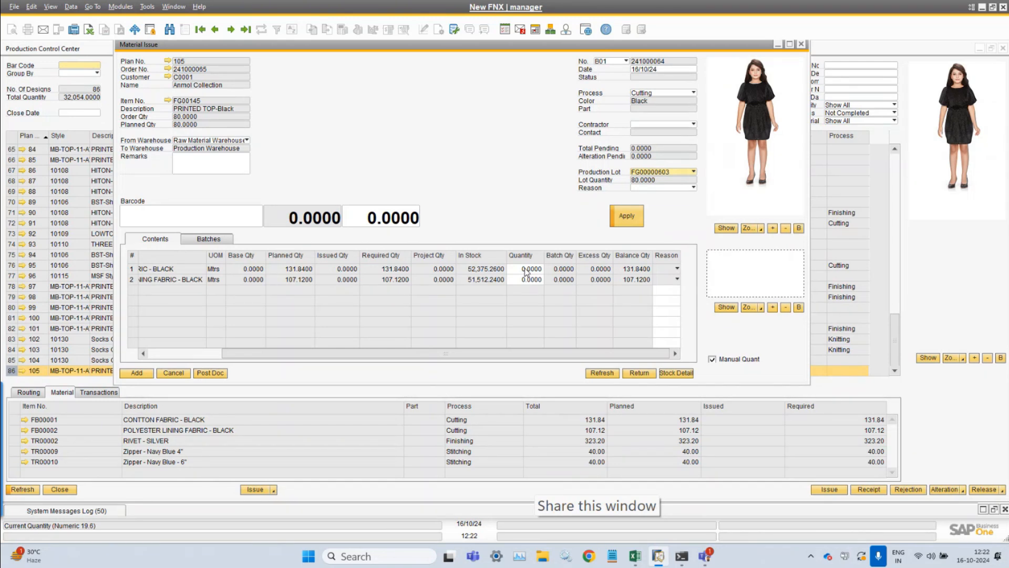
# - Examine the issue's batch list with fitted column widths, and return to the contents with the item columns in view
pyautogui.click(213, 244)
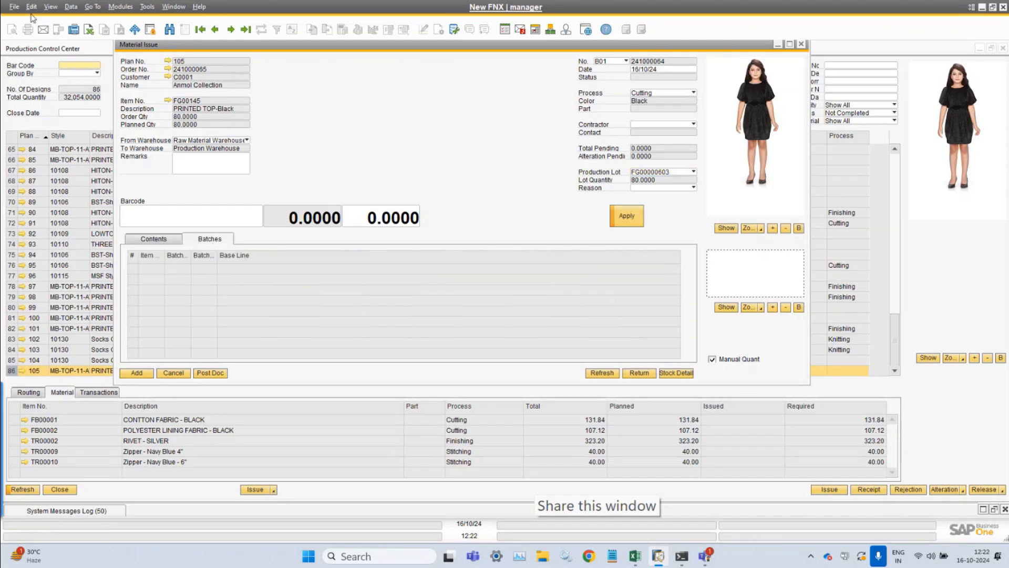
pyautogui.click(48, 7)
pyautogui.click(89, 97)
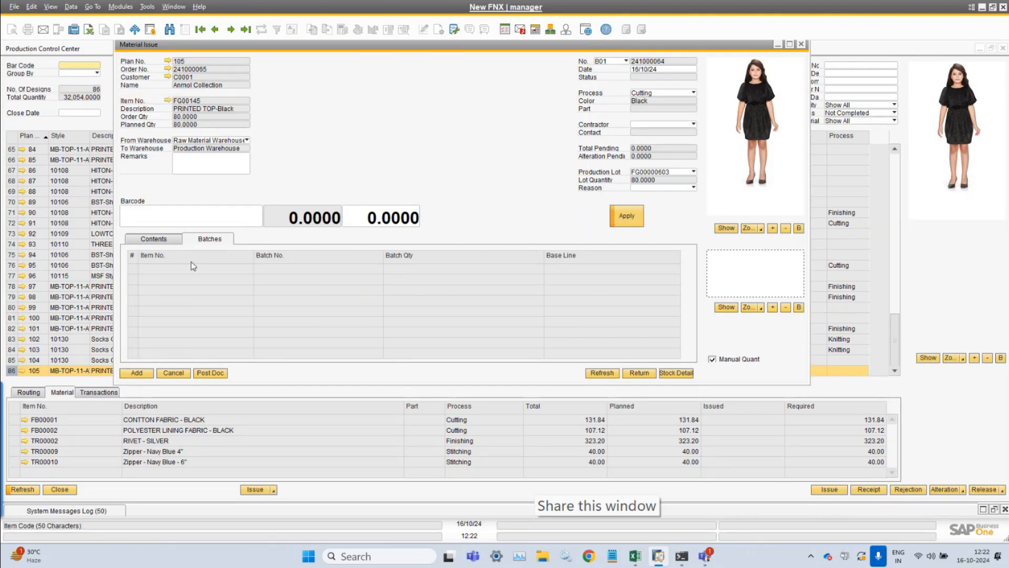
pyautogui.click(157, 241)
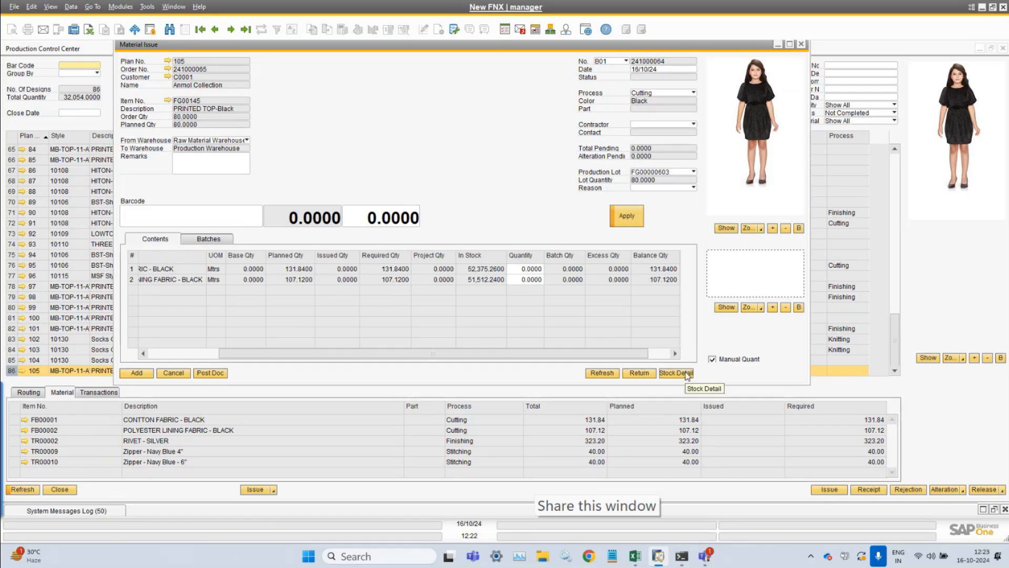
pyautogui.moveTo(479, 355); pyautogui.dragTo(409, 354)
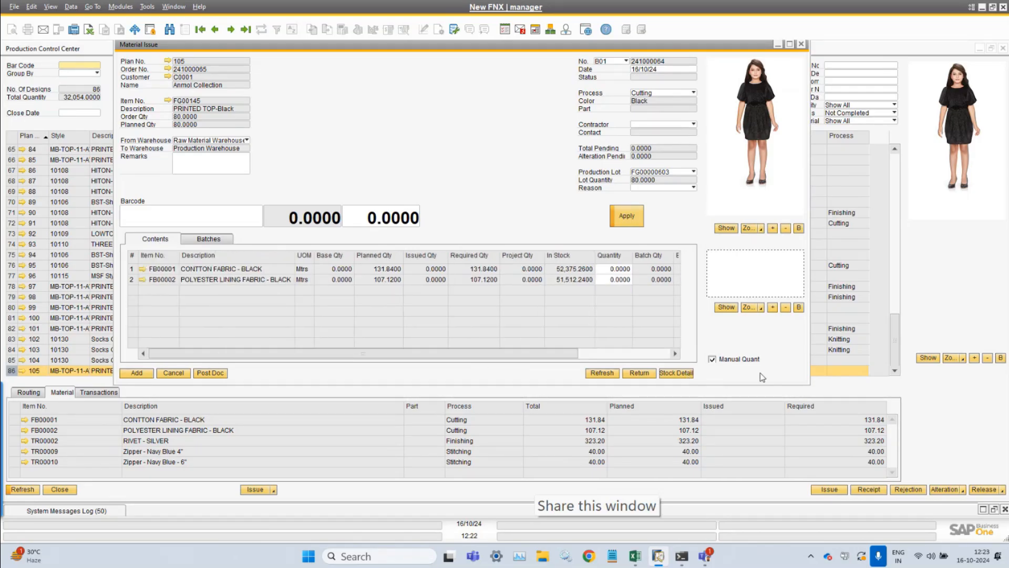
# - Open the available stock details, filter them to CONTTON FABRIC - BLACK and enlarge the window to show all batches
pyautogui.click(683, 373)
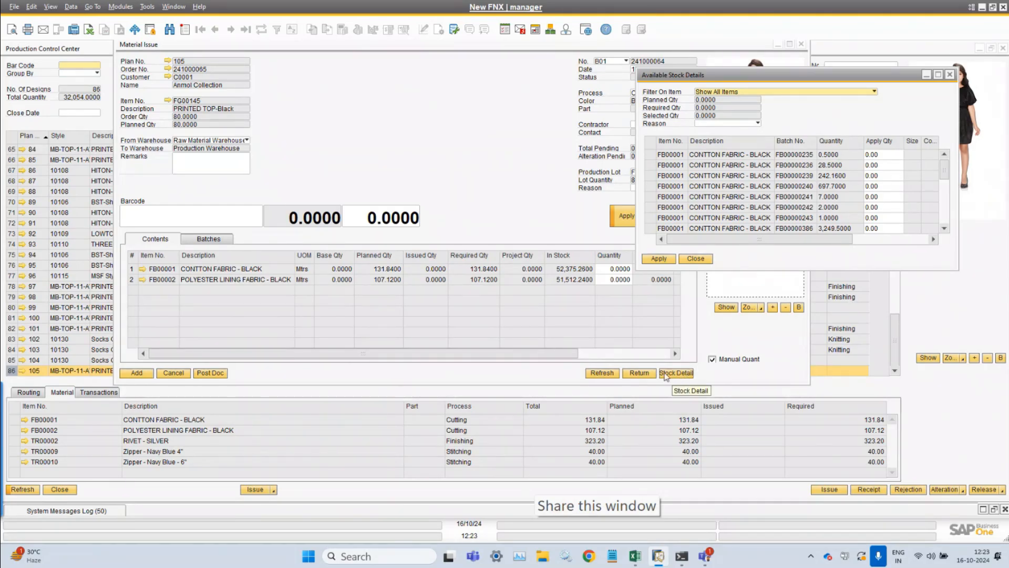
pyautogui.moveTo(733, 76); pyautogui.dragTo(493, 72)
pyautogui.click(500, 89)
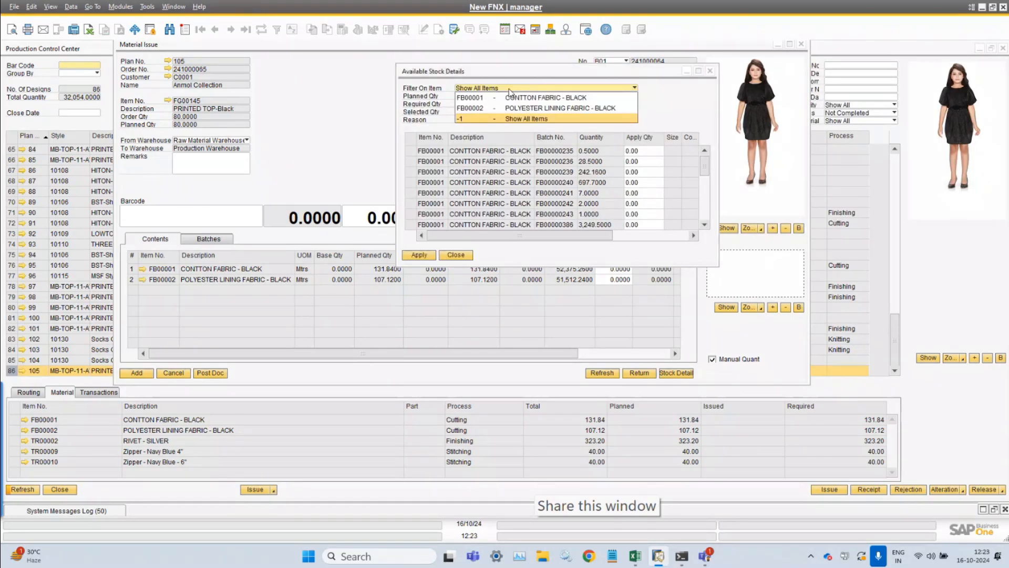
pyautogui.click(552, 98)
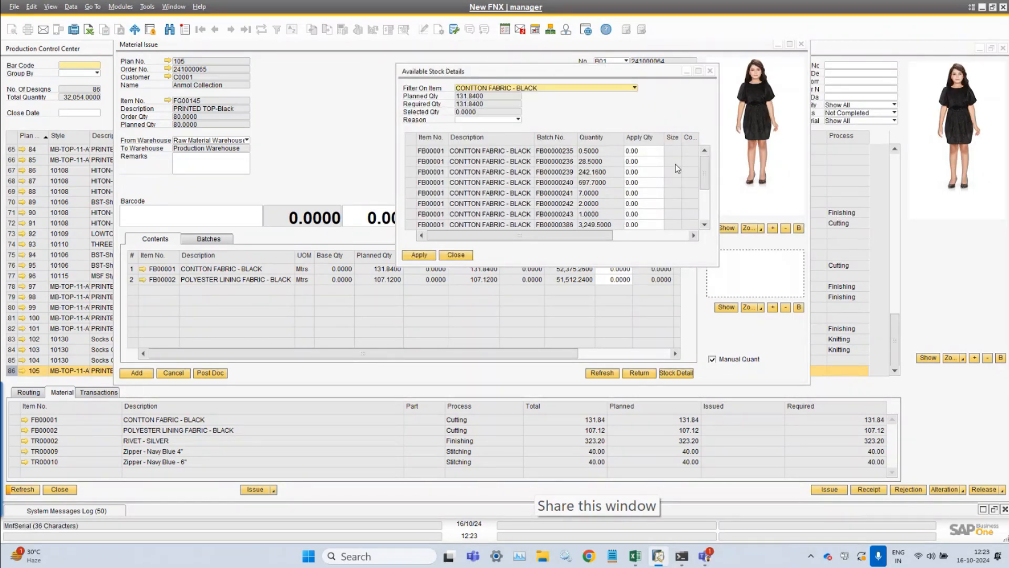
pyautogui.moveTo(720, 266); pyautogui.dragTo(912, 472)
# - Show available stock for all items in a wider window, filter back to CONTTON FABRIC - BLACK and highlight batch FB00000241
pyautogui.click(551, 89)
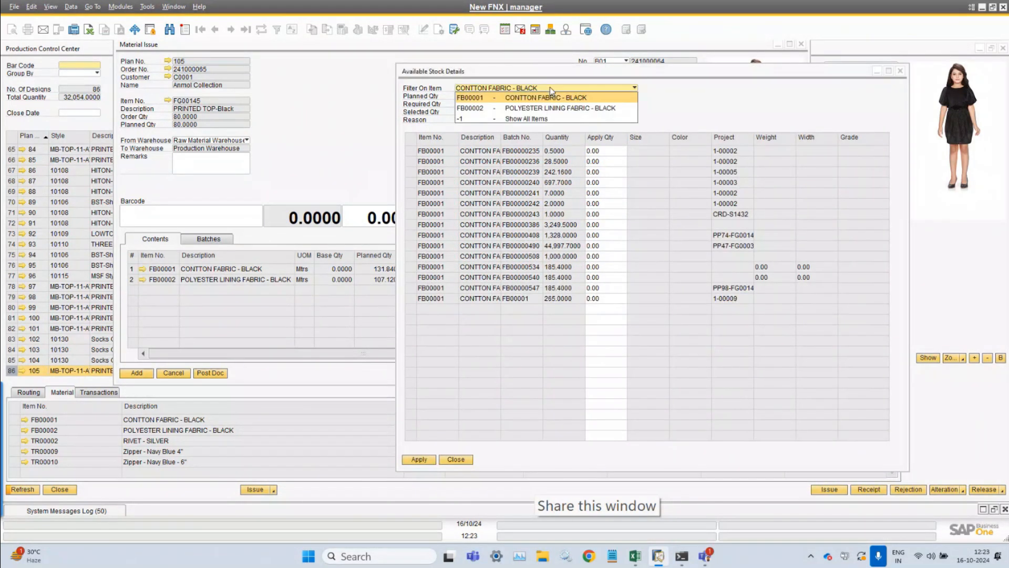
pyautogui.click(523, 118)
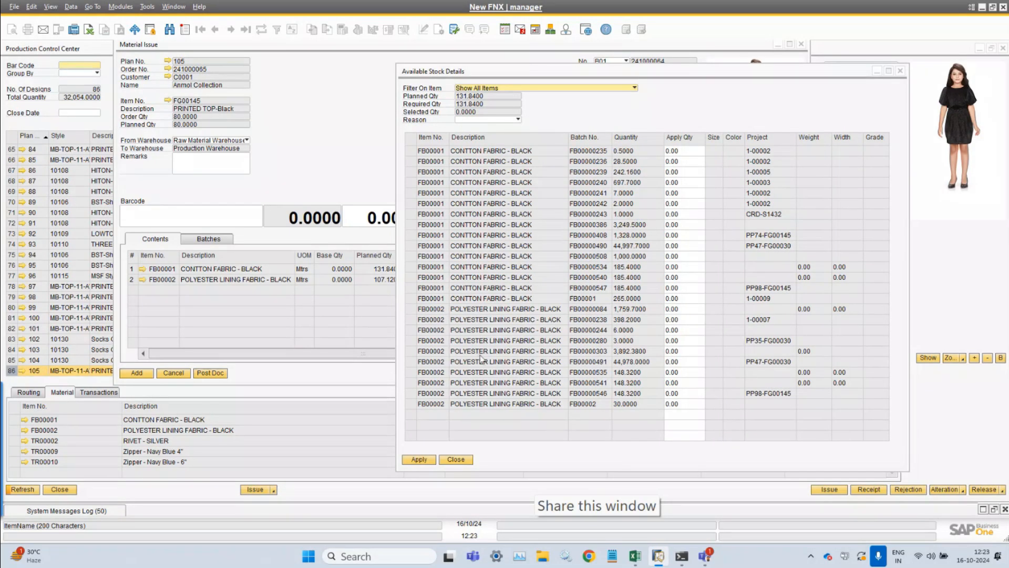
pyautogui.moveTo(398, 276); pyautogui.dragTo(331, 276)
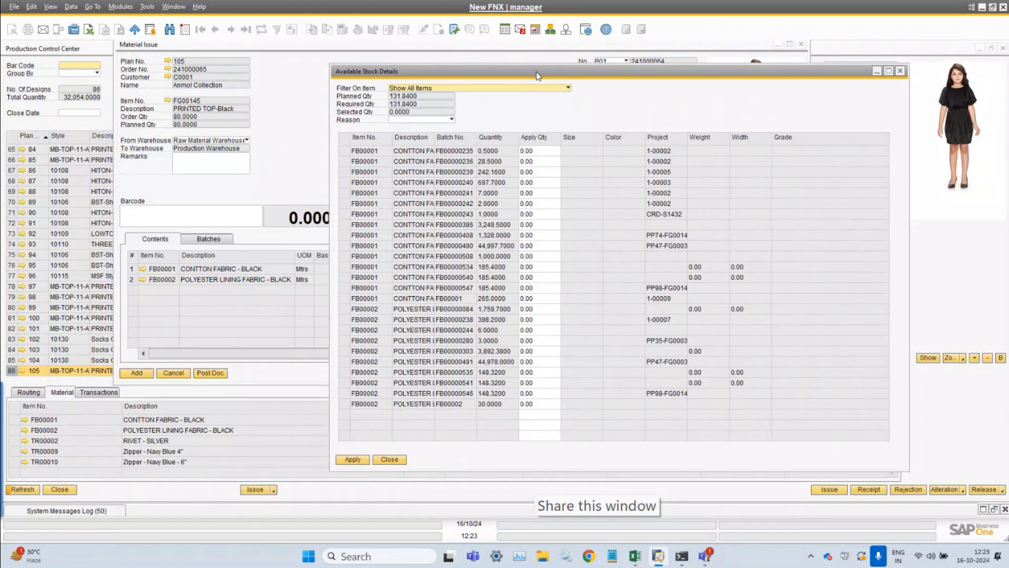
pyautogui.click(476, 89)
pyautogui.click(477, 103)
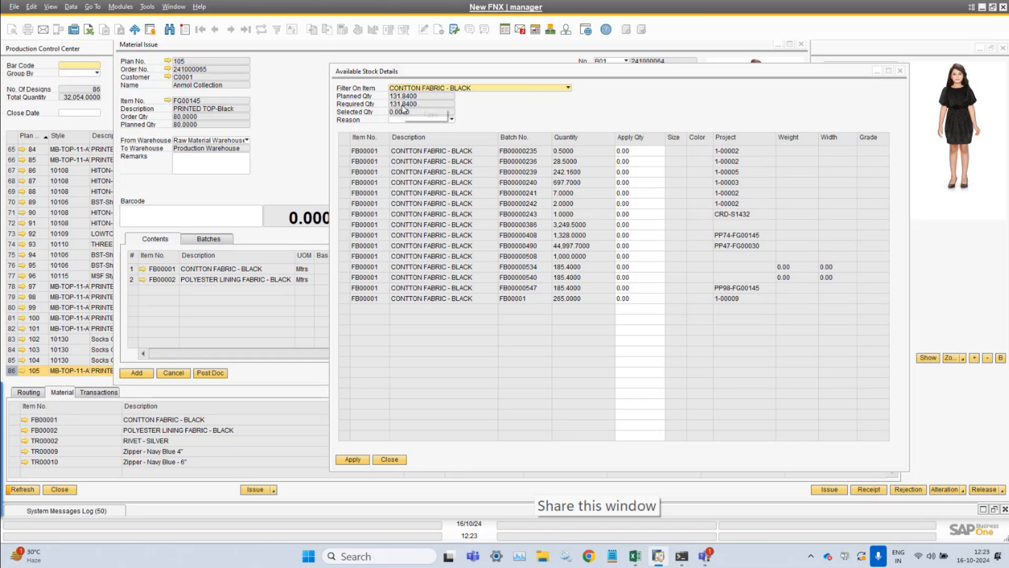
pyautogui.click(349, 194)
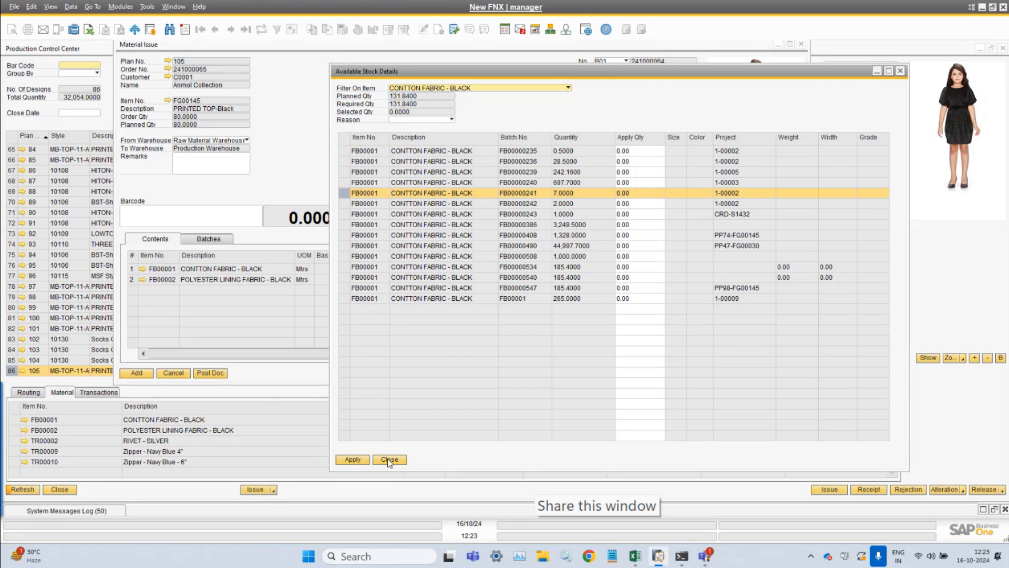
# - Enable Manage Inventory By Project in the FashionNx general settings and arrange the settings window beside the available stock details
pyautogui.click(120, 6)
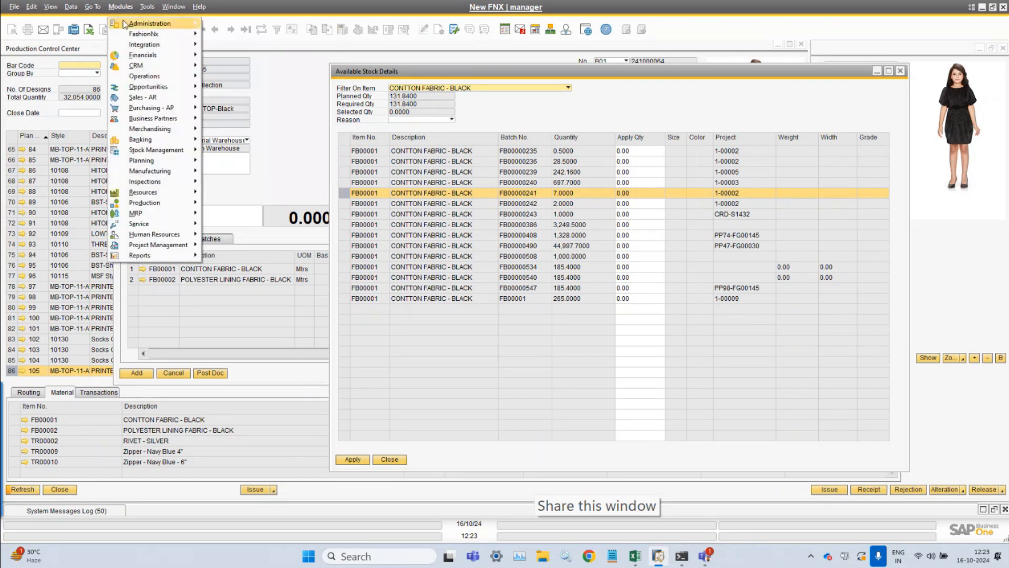
pyautogui.moveTo(131, 35)
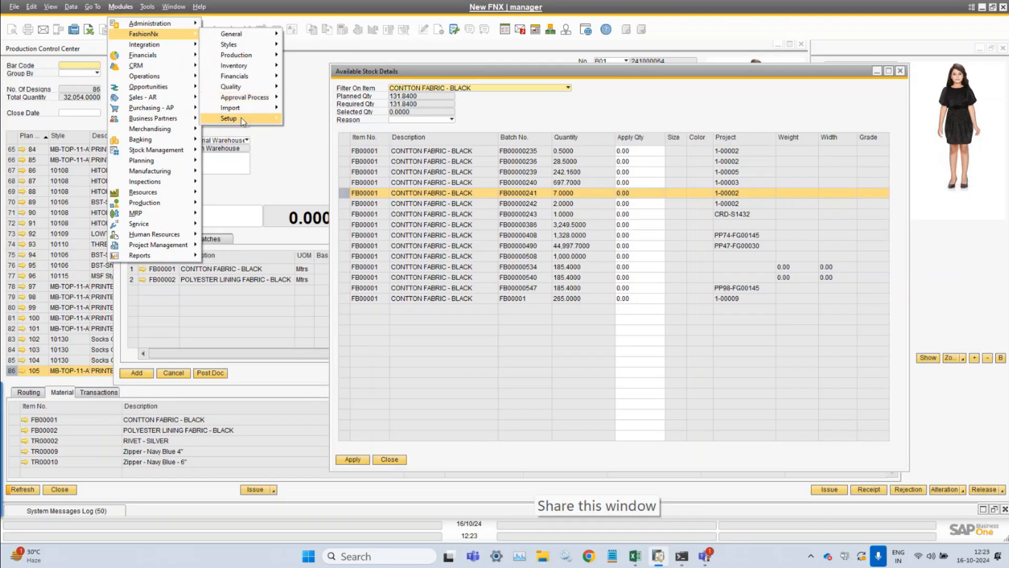
pyautogui.moveTo(243, 122)
pyautogui.click(328, 122)
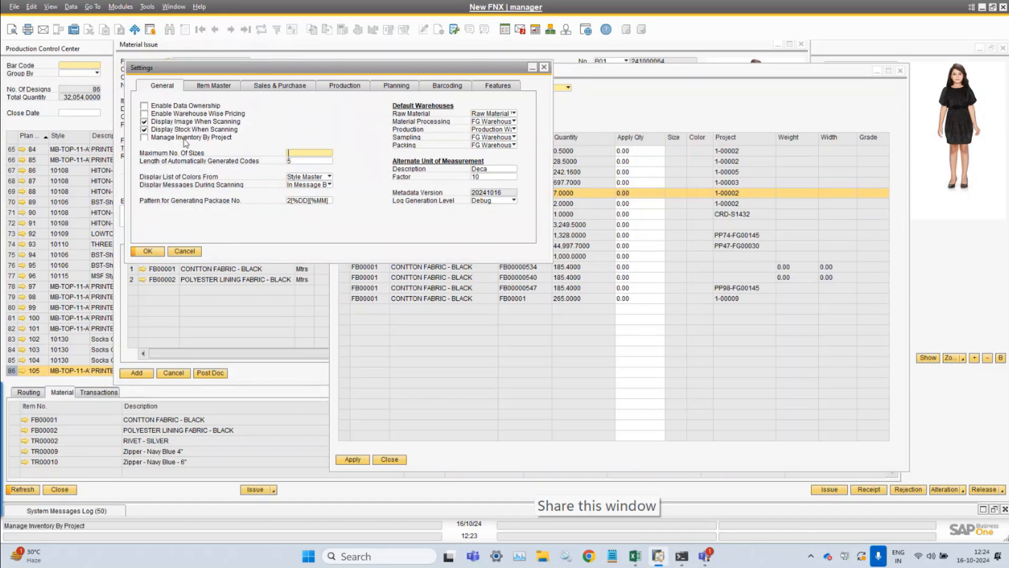
pyautogui.click(183, 139)
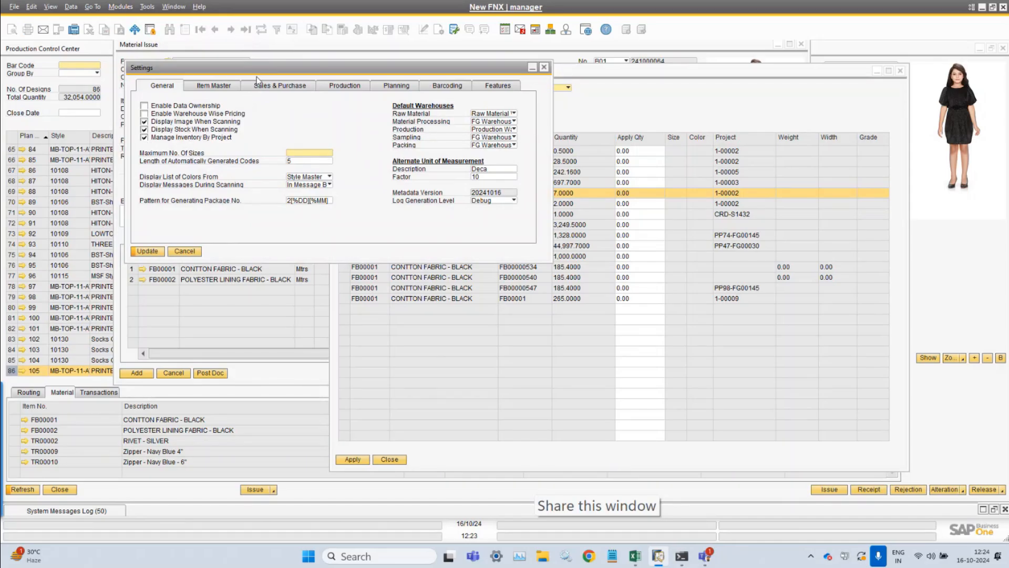
pyautogui.moveTo(289, 151); pyautogui.dragTo(244, 256)
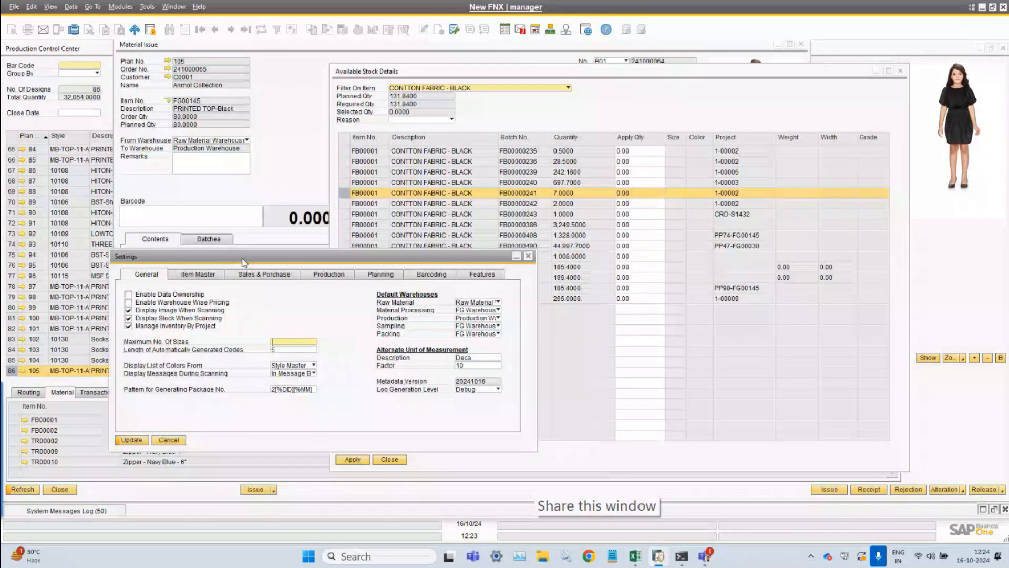
pyautogui.moveTo(430, 71); pyautogui.dragTo(590, 77)
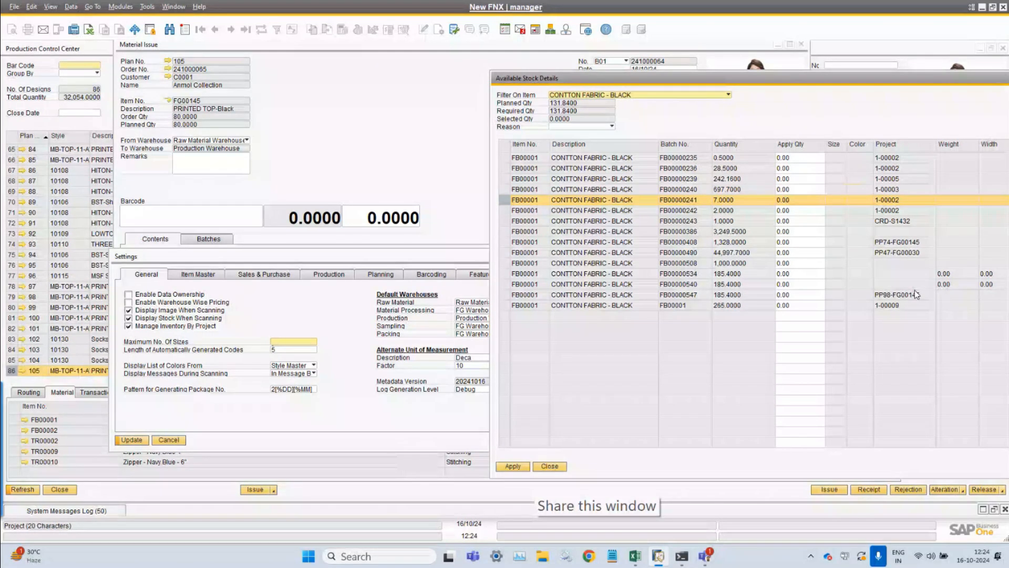
# - Switch Manage Inventory By Project off and back on, and save the settings
pyautogui.click(200, 329)
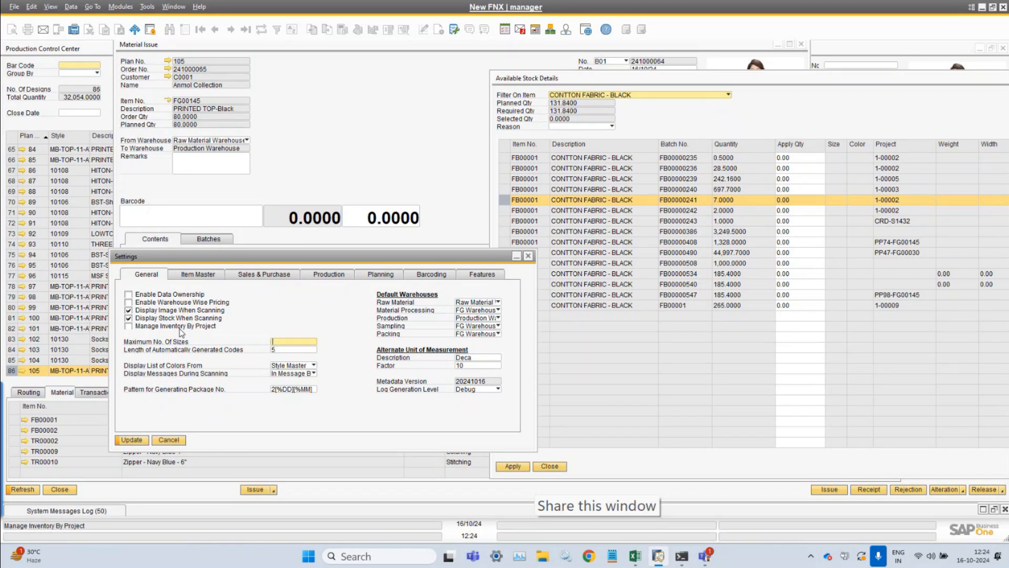
pyautogui.click(167, 325)
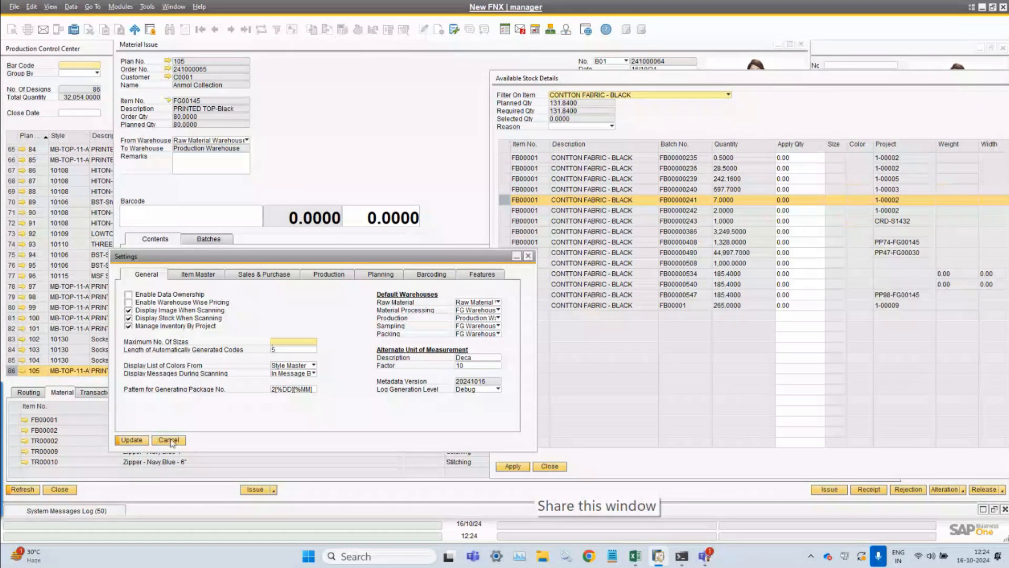
pyautogui.click(131, 440)
# - Reposition the available stock details and compare the batches of POLYESTER LINING FABRIC - BLACK and CONTTON FABRIC - BLACK using the item filter
pyautogui.moveTo(709, 77); pyautogui.dragTo(684, 59)
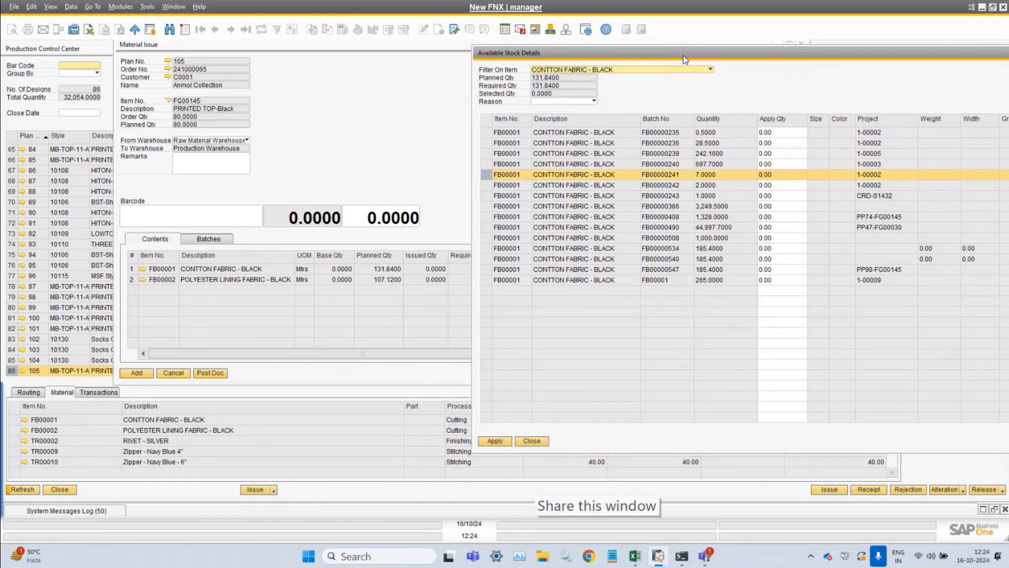
pyautogui.moveTo(684, 57); pyautogui.dragTo(654, 55)
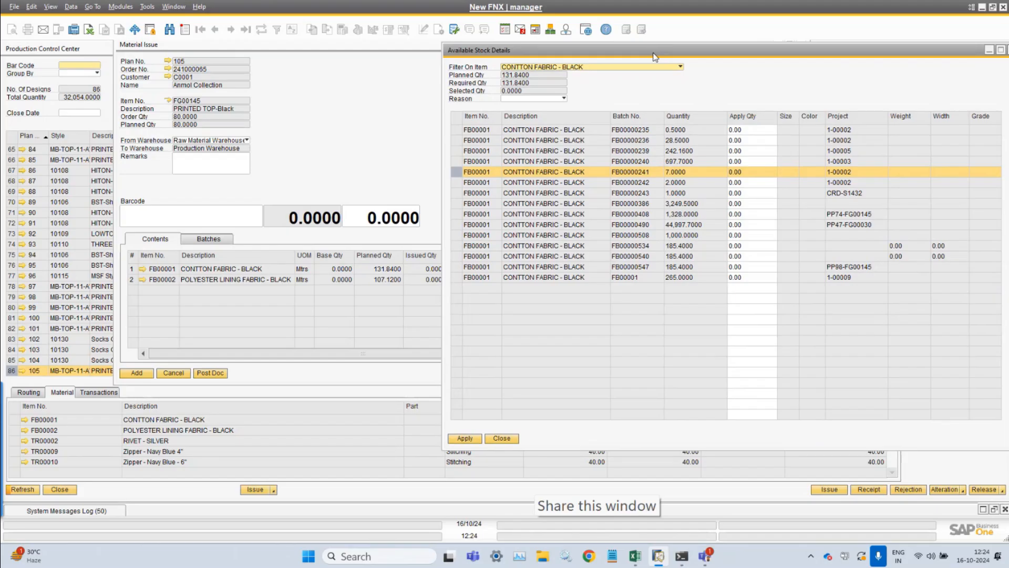
pyautogui.click(578, 67)
pyautogui.click(576, 86)
pyautogui.click(578, 67)
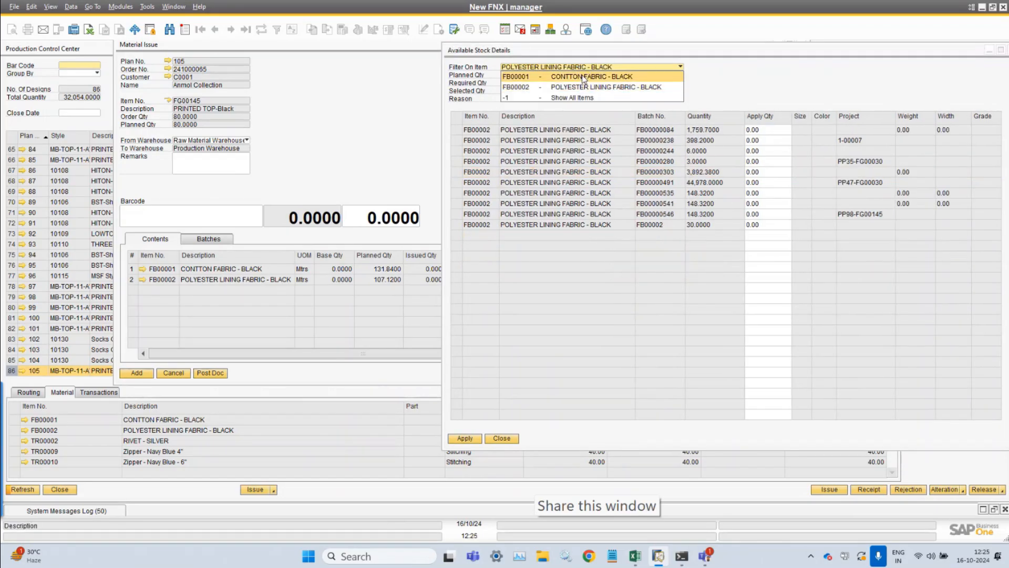
pyautogui.click(583, 77)
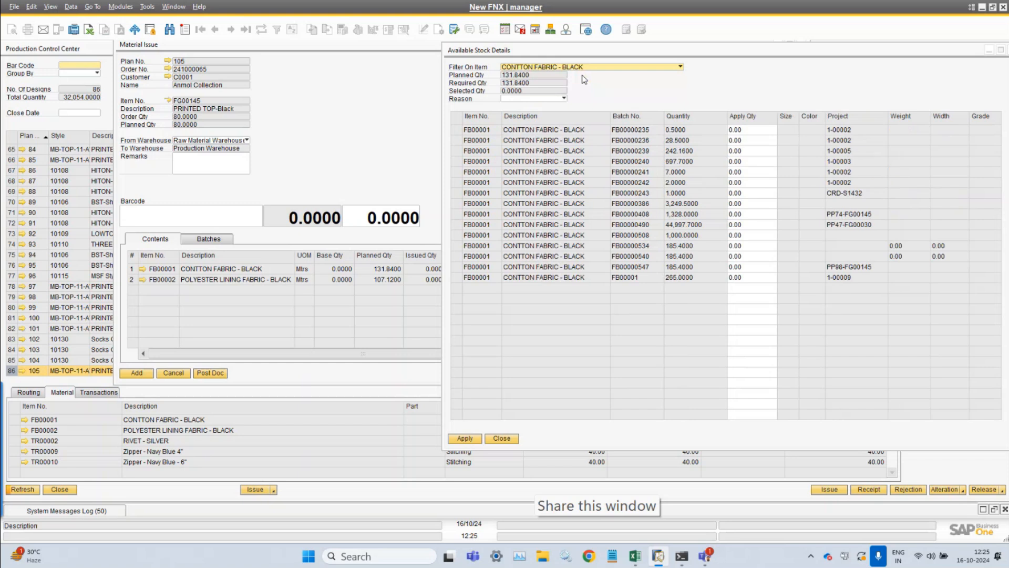
# - Apply 131.8400 of CONTTON FABRIC - BLACK from batch FB00000240 to the material issue and show the issue's batch list
pyautogui.click(459, 172)
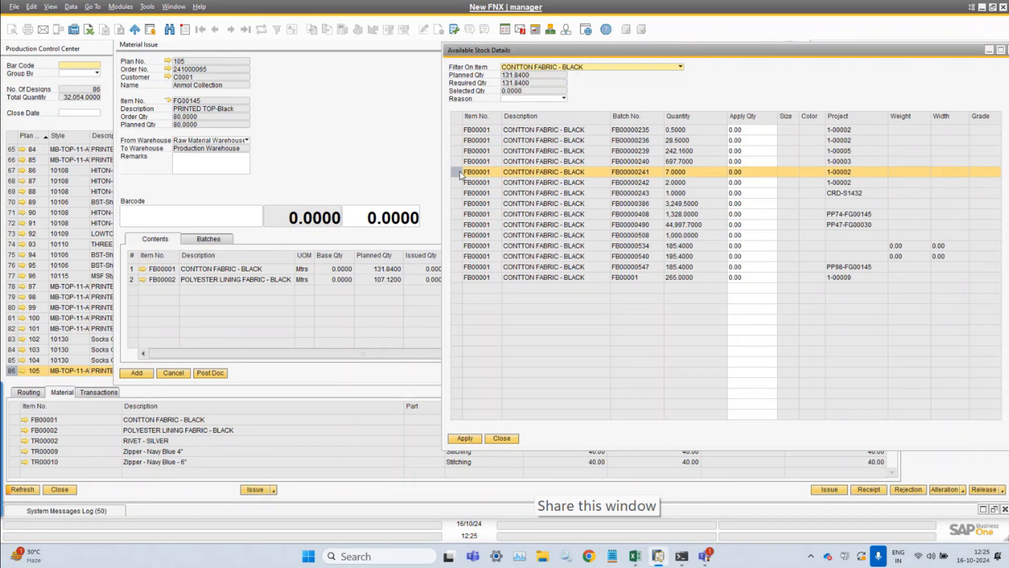
pyautogui.click(456, 162)
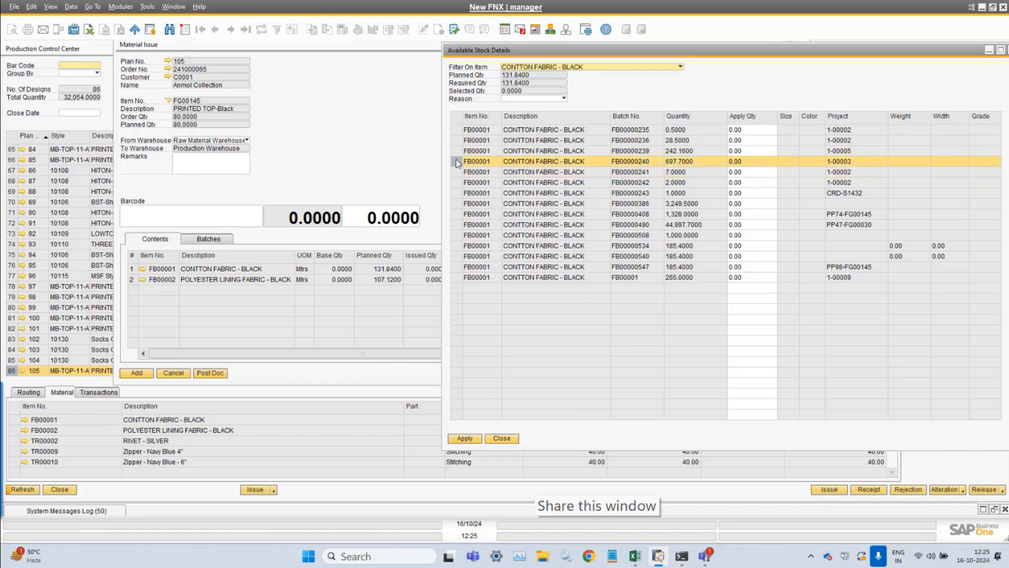
pyautogui.rightClick(750, 164)
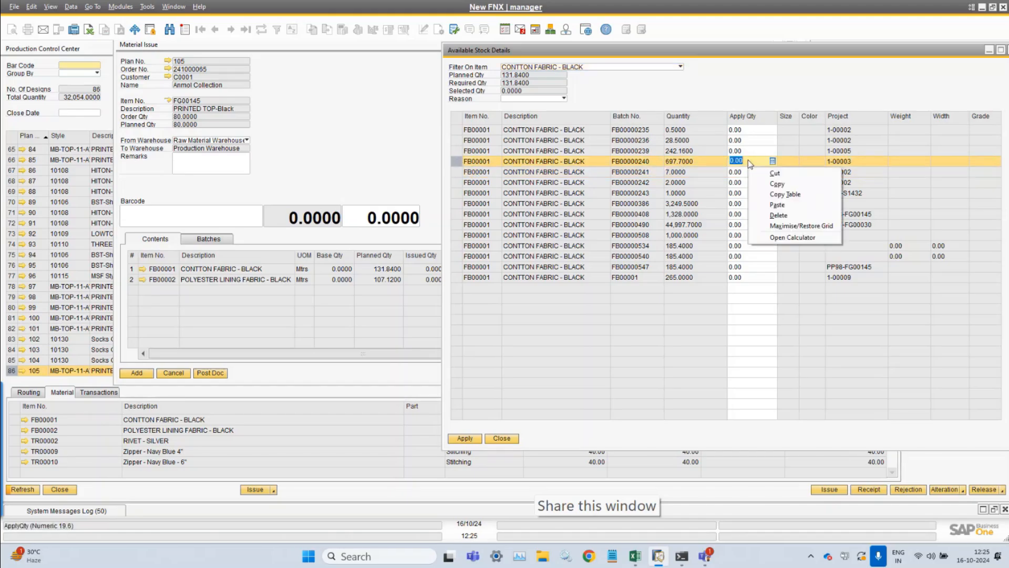
pyautogui.click(781, 209)
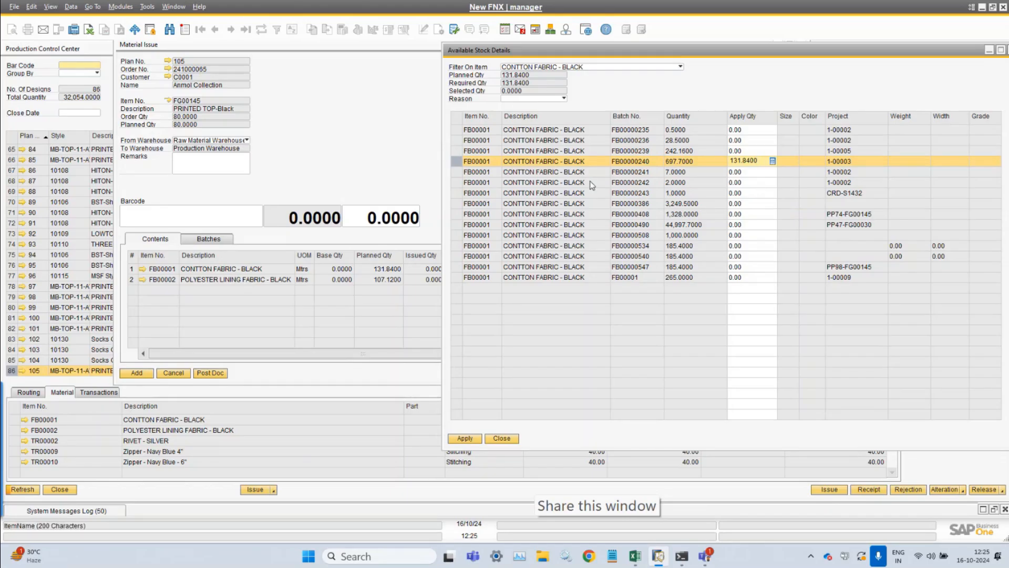
pyautogui.click(465, 438)
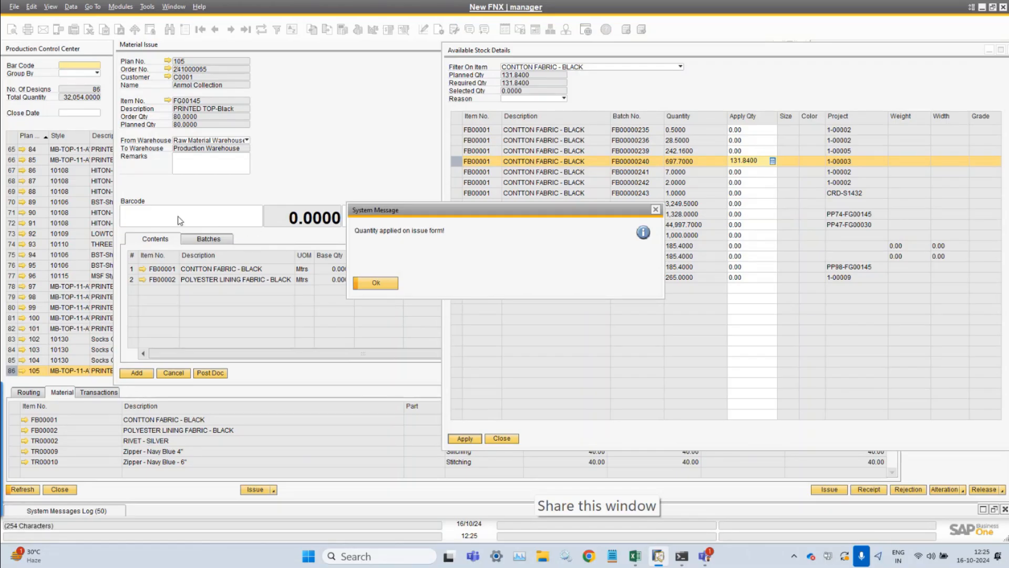
pyautogui.click(386, 284)
pyautogui.click(210, 241)
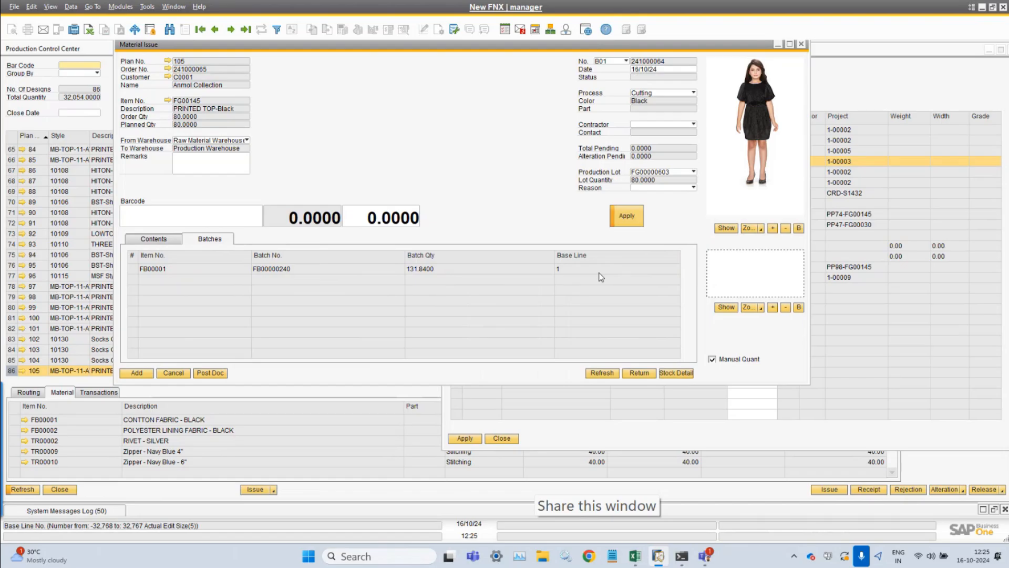
# - Filter the available stock to POLYESTER LINING FABRIC - BLACK and set the reason to Against plan
pyautogui.click(923, 81)
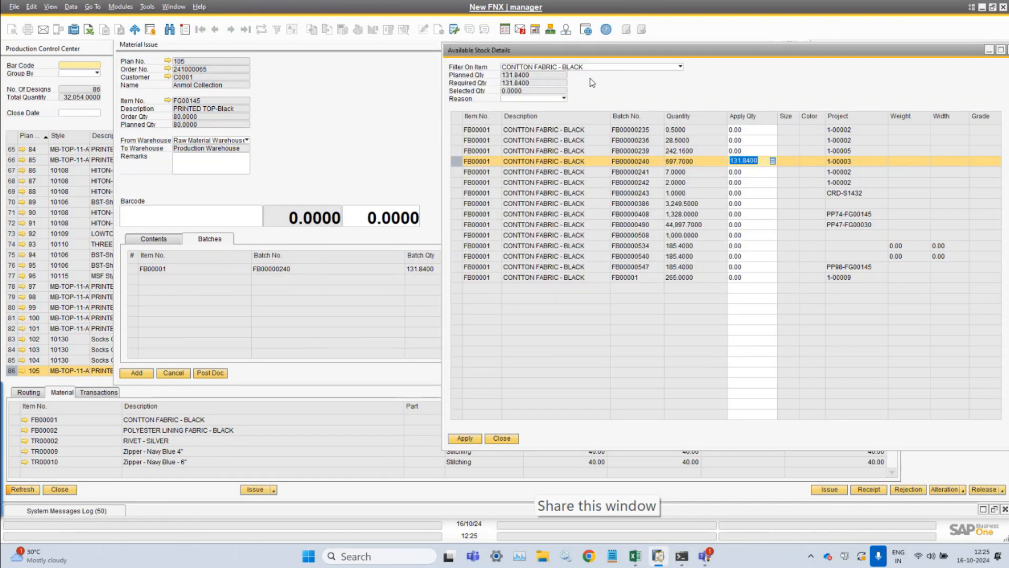
pyautogui.click(588, 68)
pyautogui.click(585, 88)
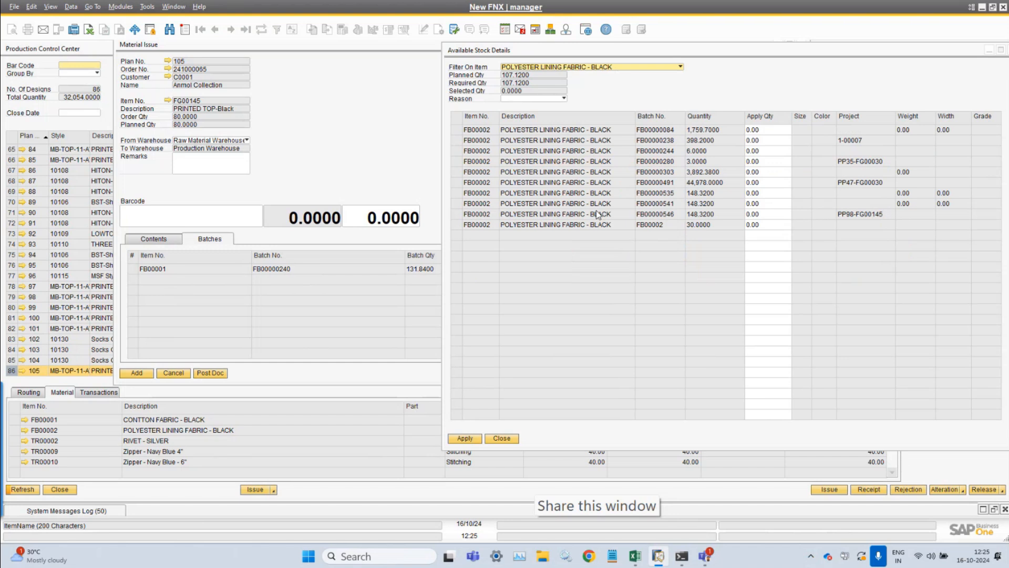
pyautogui.click(515, 98)
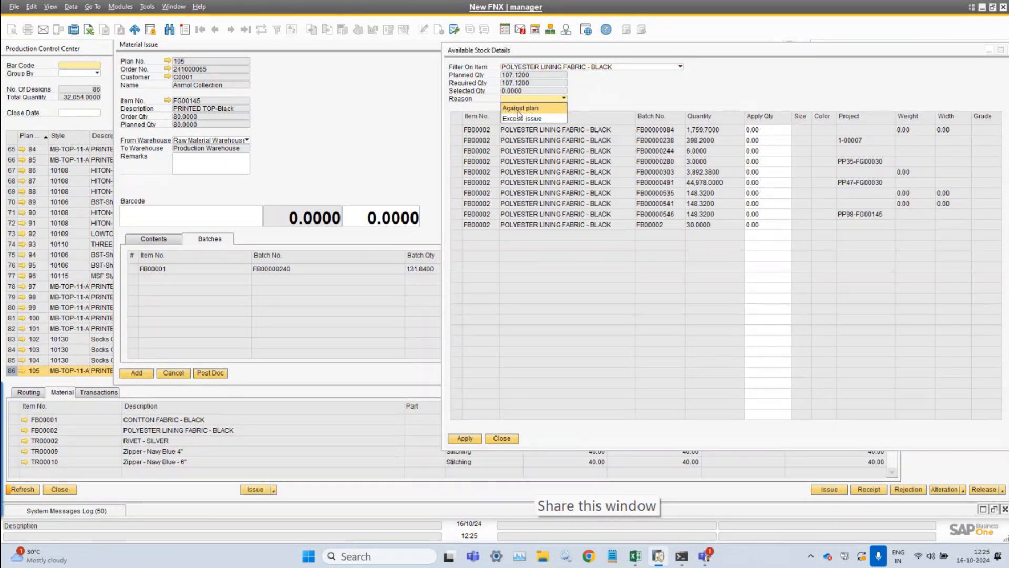
pyautogui.click(518, 108)
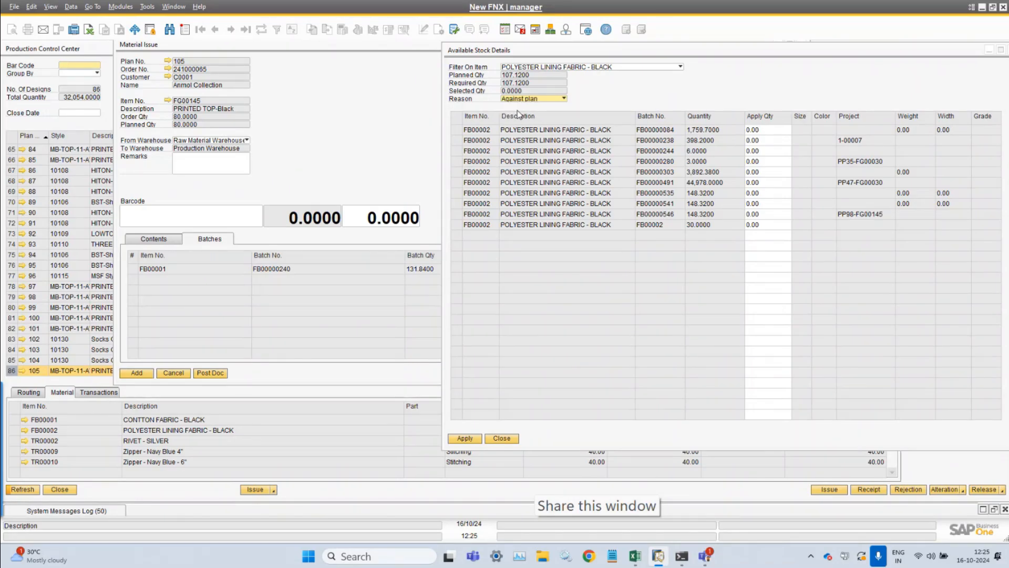
pyautogui.click(532, 100)
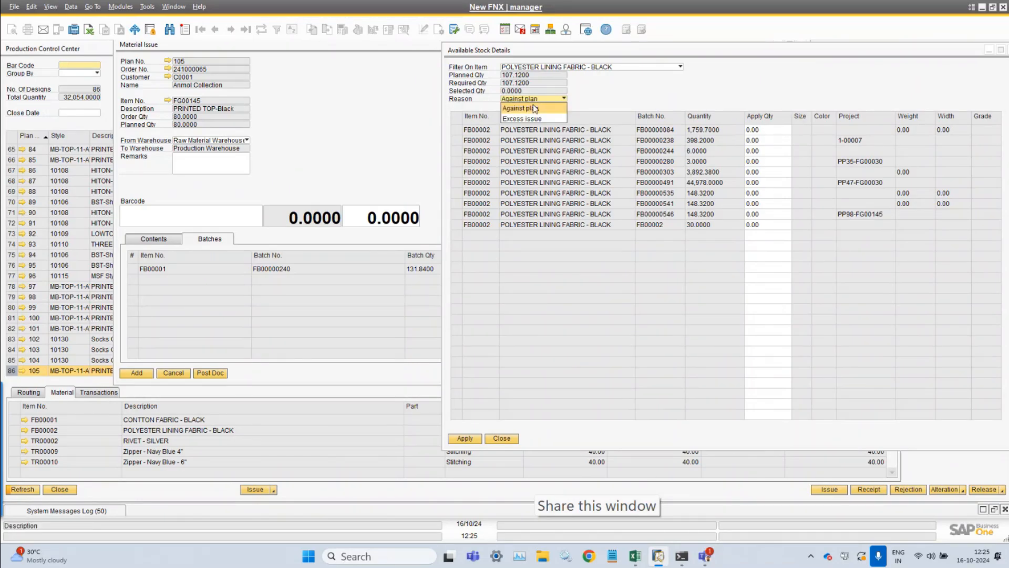
pyautogui.click(534, 109)
pyautogui.click(534, 100)
pyautogui.click(522, 108)
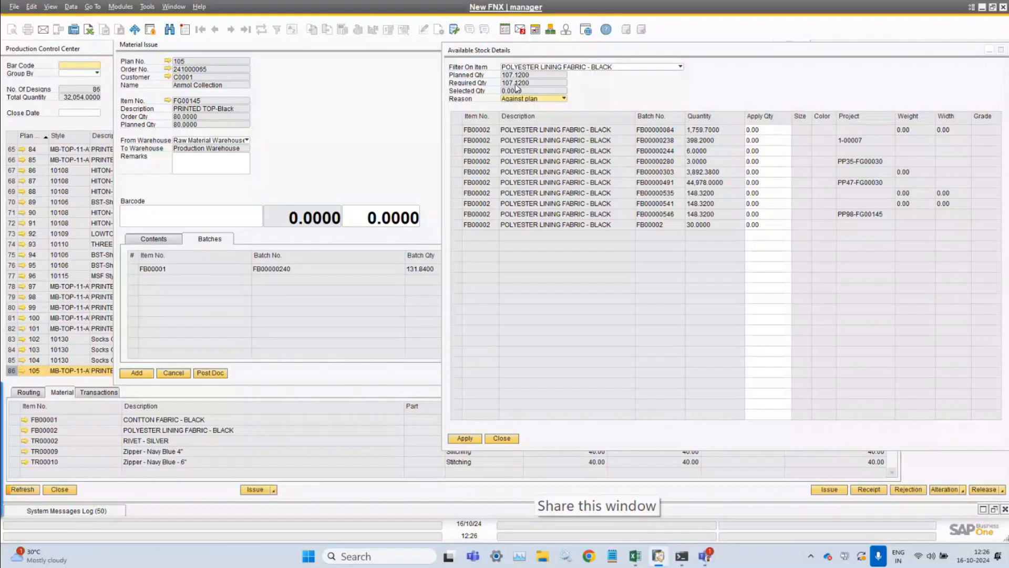
pyautogui.click(462, 162)
pyautogui.click(751, 162)
pyautogui.rightClick(759, 166)
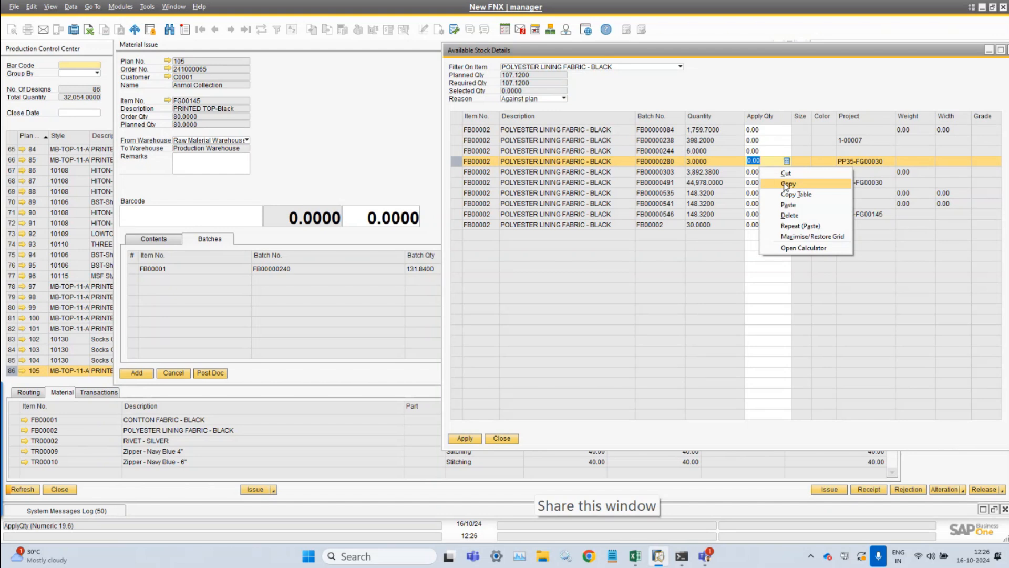
pyautogui.click(788, 205)
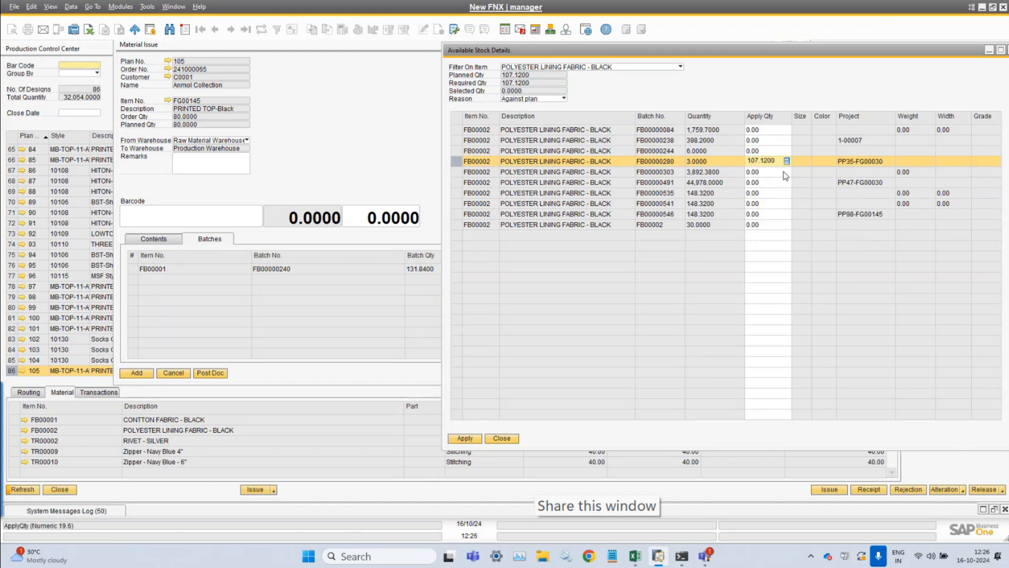
pyautogui.moveTo(779, 161); pyautogui.dragTo(744, 163)
pyautogui.hotkey('ctrl', 'c')
pyautogui.press('BackSpace')
# - Apply 107.1200 of POLYESTER LINING FABRIC - BLACK from batch FB00000303 to the material issue
pyautogui.click(456, 172)
pyautogui.click(749, 173)
pyautogui.rightClick(750, 174)
pyautogui.click(783, 225)
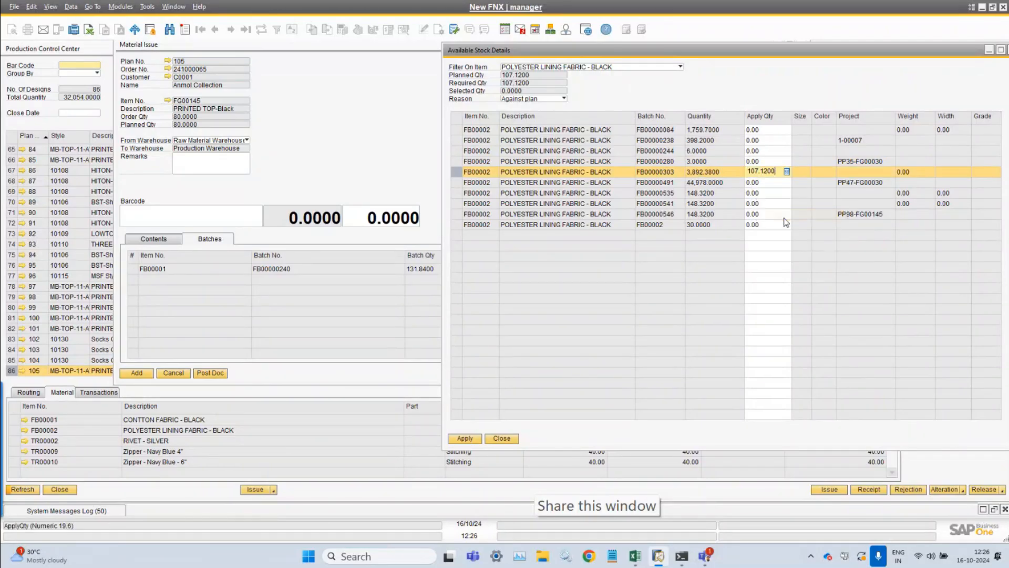
pyautogui.click(470, 439)
pyautogui.click(378, 281)
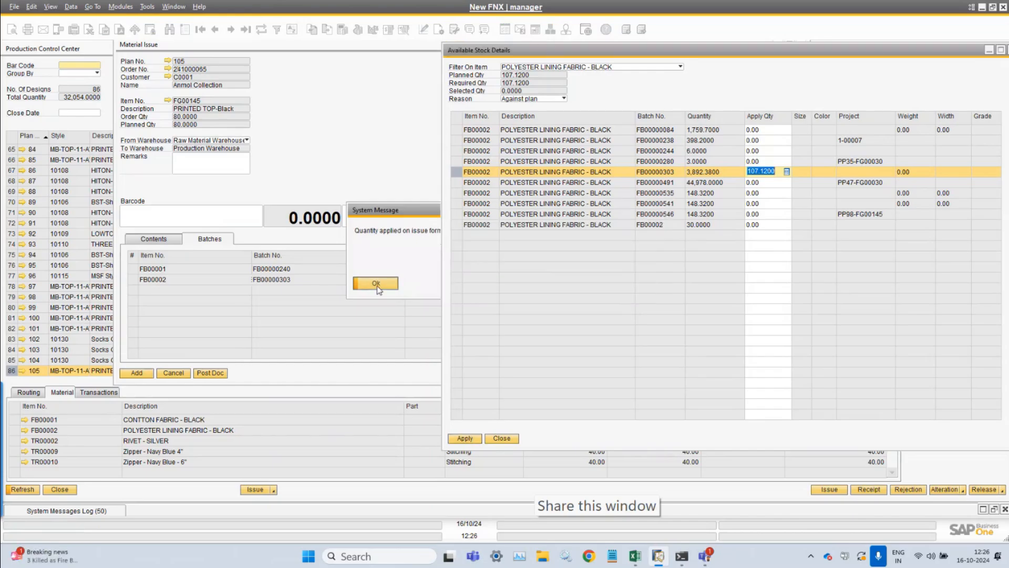
# - Close the available stock details, return to the issue's contents and cancel the material issue
pyautogui.click(504, 439)
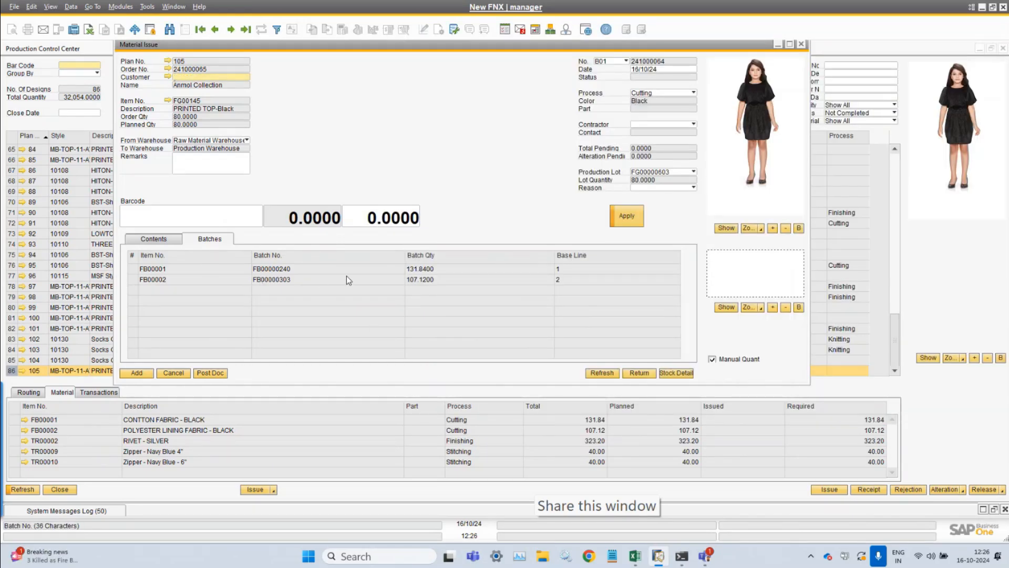
pyautogui.click(168, 238)
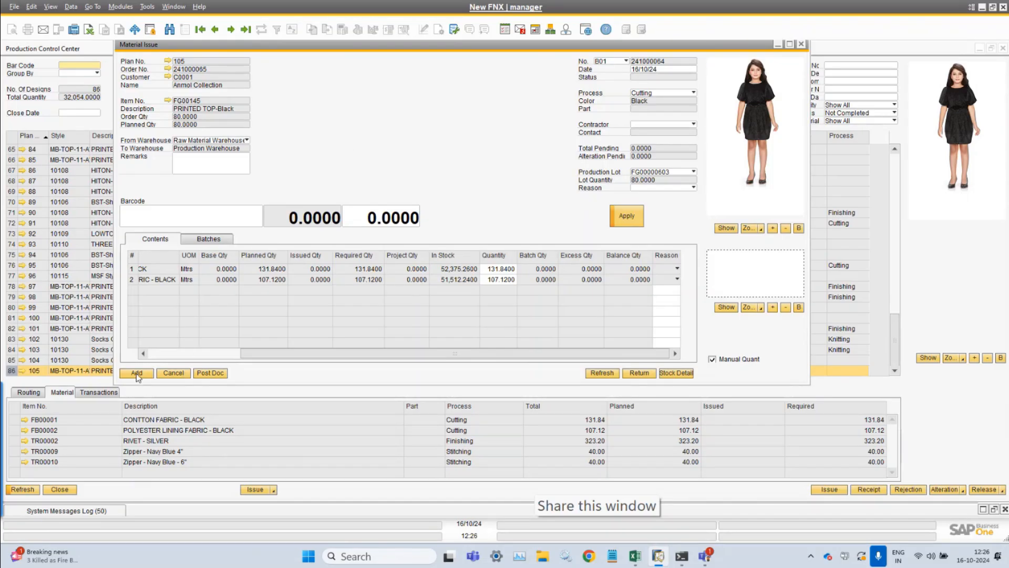
pyautogui.click(174, 374)
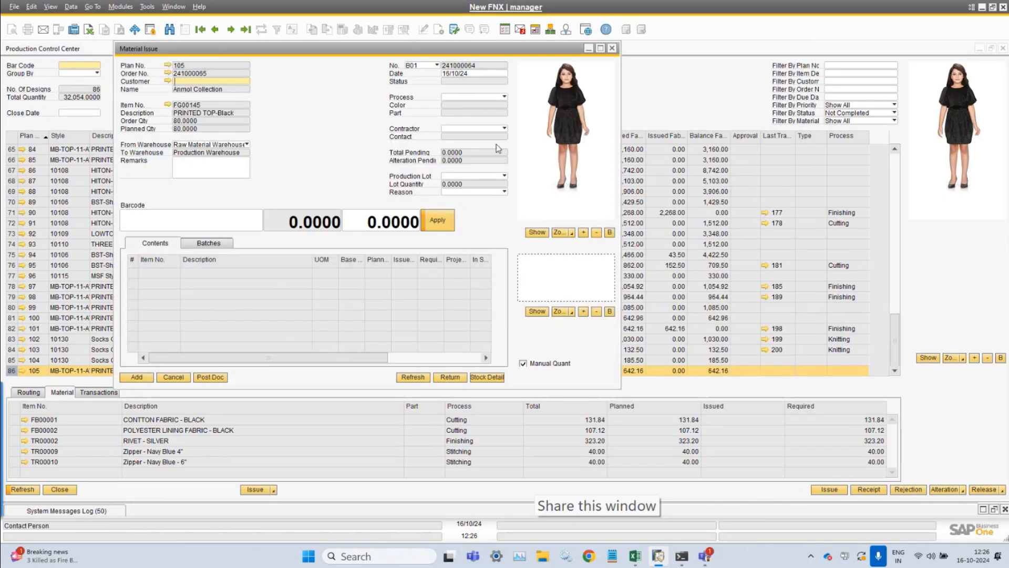
# - Set the new material issue for plan 105 to production lot FG00000603 and the Cutting process
pyautogui.click(496, 177)
pyautogui.click(468, 184)
pyautogui.click(494, 99)
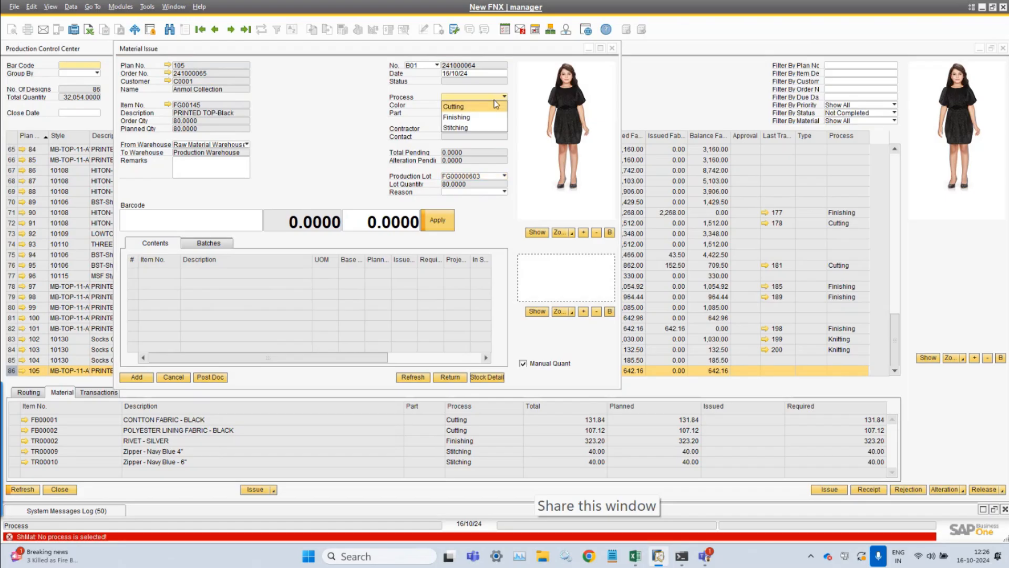
pyautogui.click(481, 107)
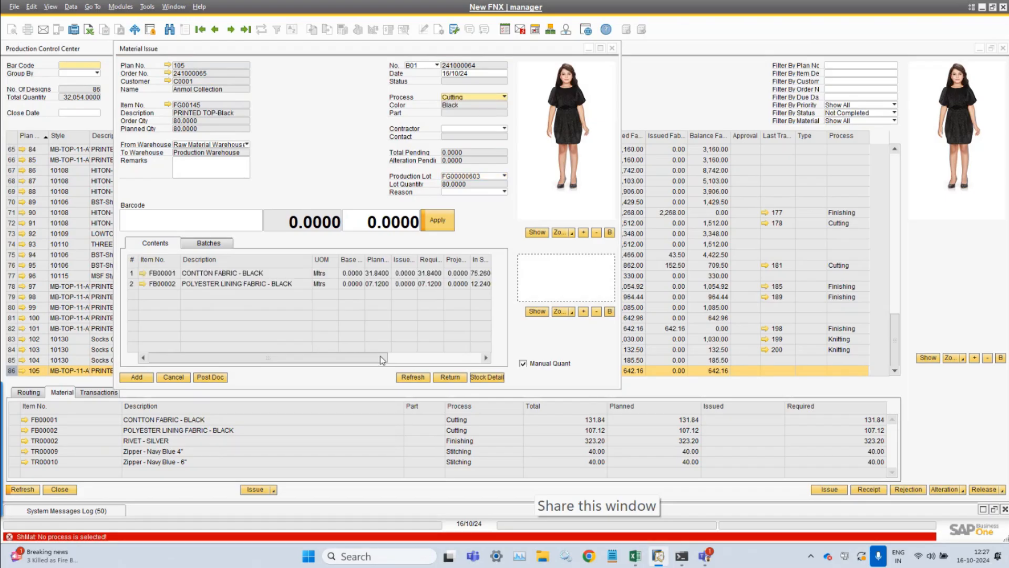
# - Open the available stock details for the new issue and filter them to CONTTON FABRIC - BLACK
pyautogui.click(717, 378)
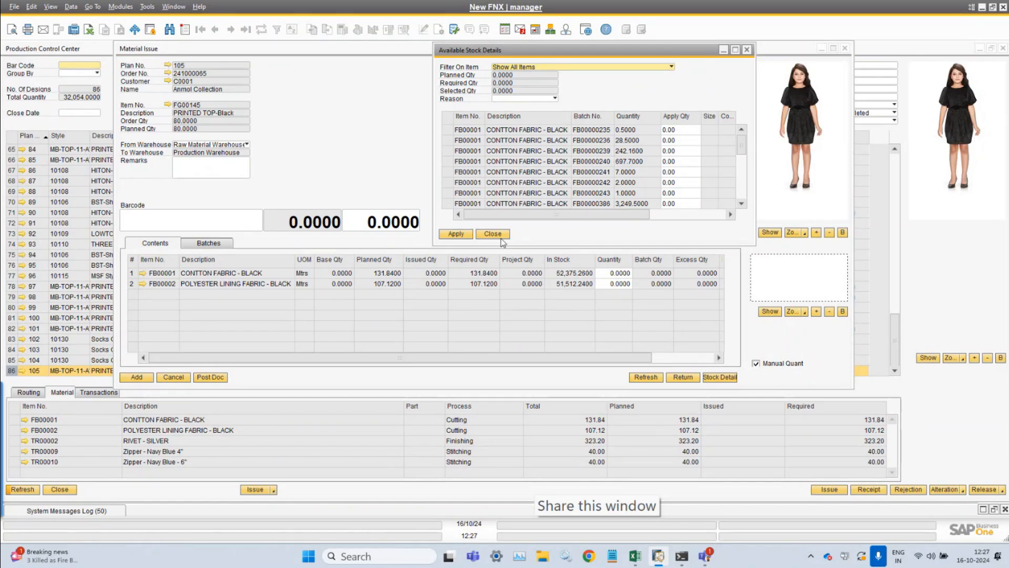
pyautogui.click(587, 67)
pyautogui.click(585, 77)
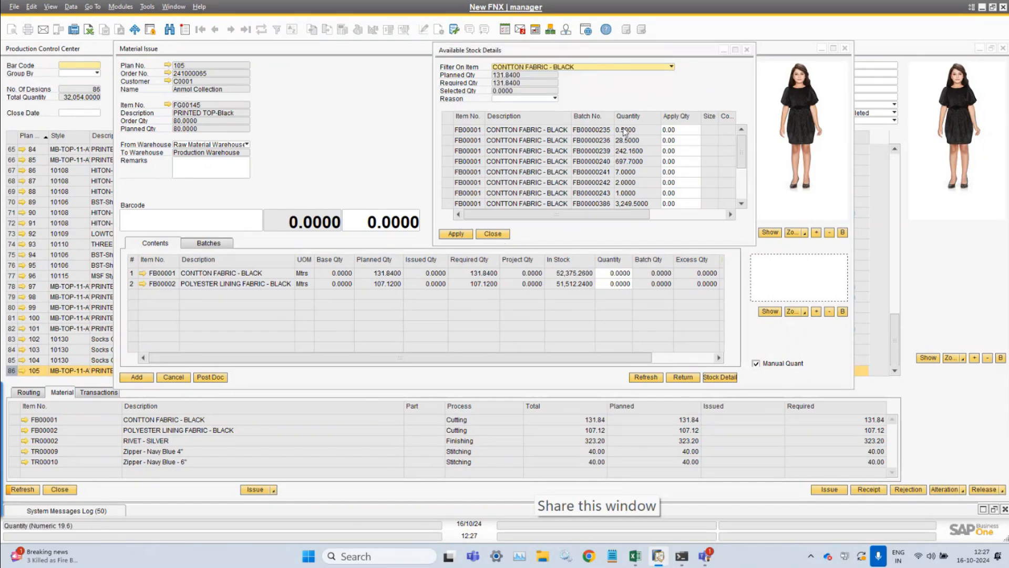
# - Enlarge the available stock details and apply 100 of CONTTON FABRIC - BLACK from batch FB00000408 to the material issue
pyautogui.moveTo(756, 245); pyautogui.dragTo(827, 305)
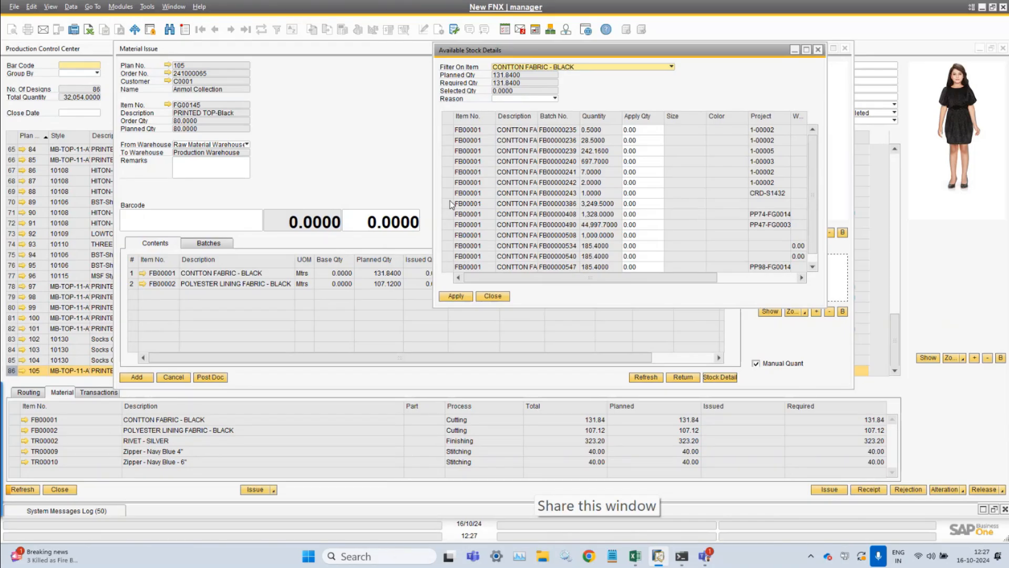
pyautogui.click(451, 214)
pyautogui.click(636, 212)
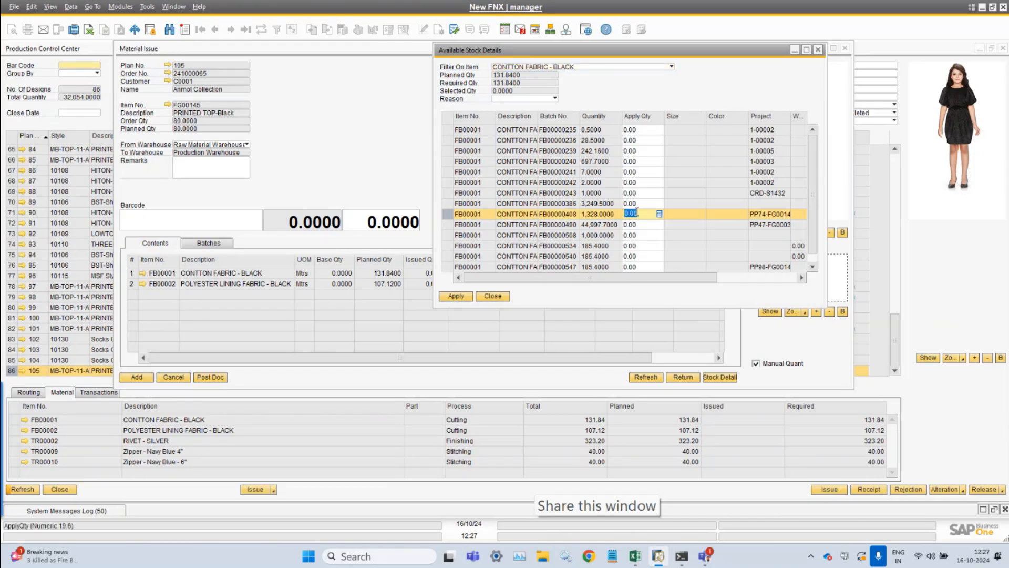
pyautogui.write('100')
pyautogui.click(455, 296)
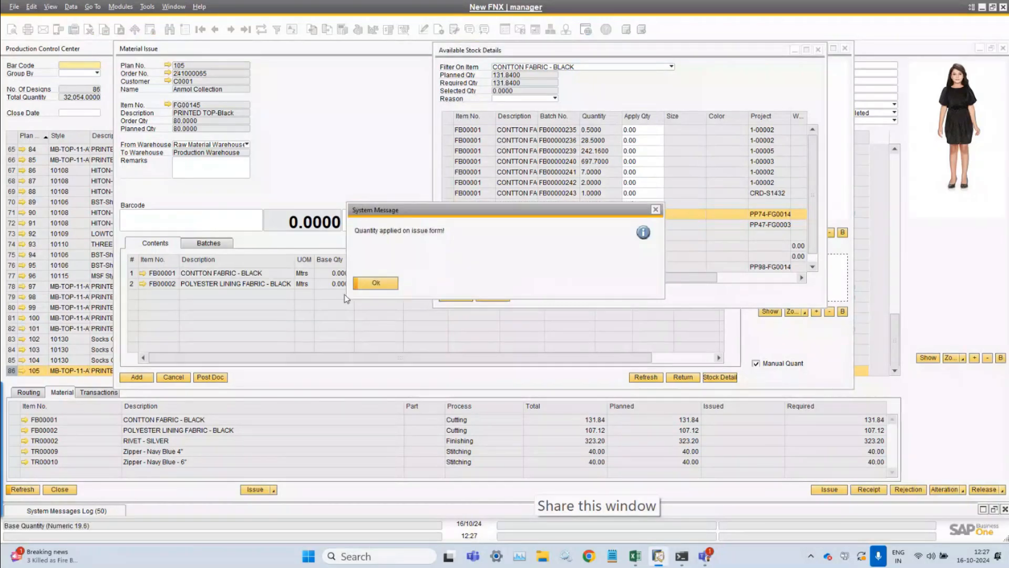
pyautogui.click(364, 285)
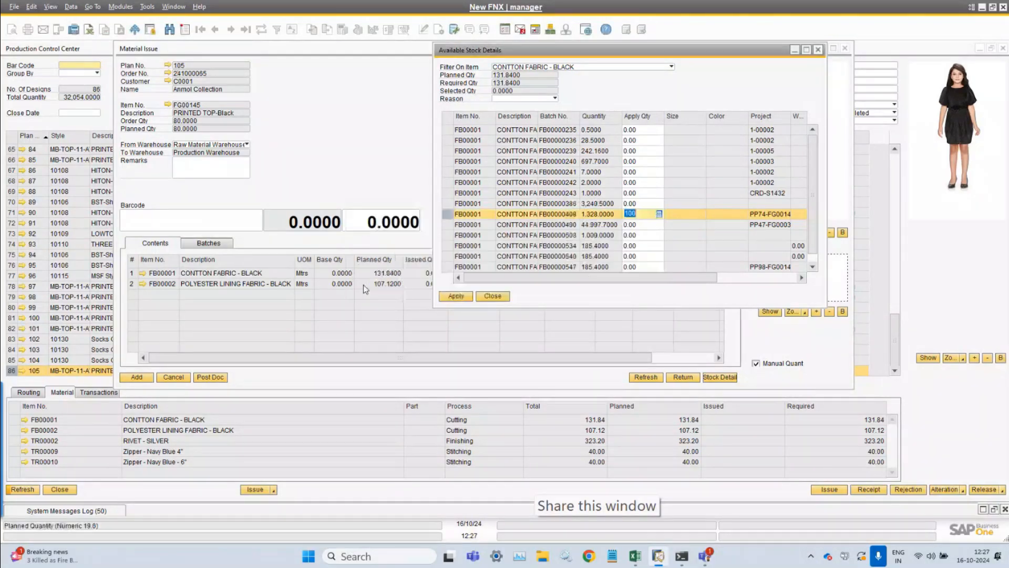
# - Apply 100 of POLYESTER LINING FABRIC - BLACK from batch FB00000541 to the material issue and close the available stock details
pyautogui.click(578, 67)
pyautogui.click(576, 87)
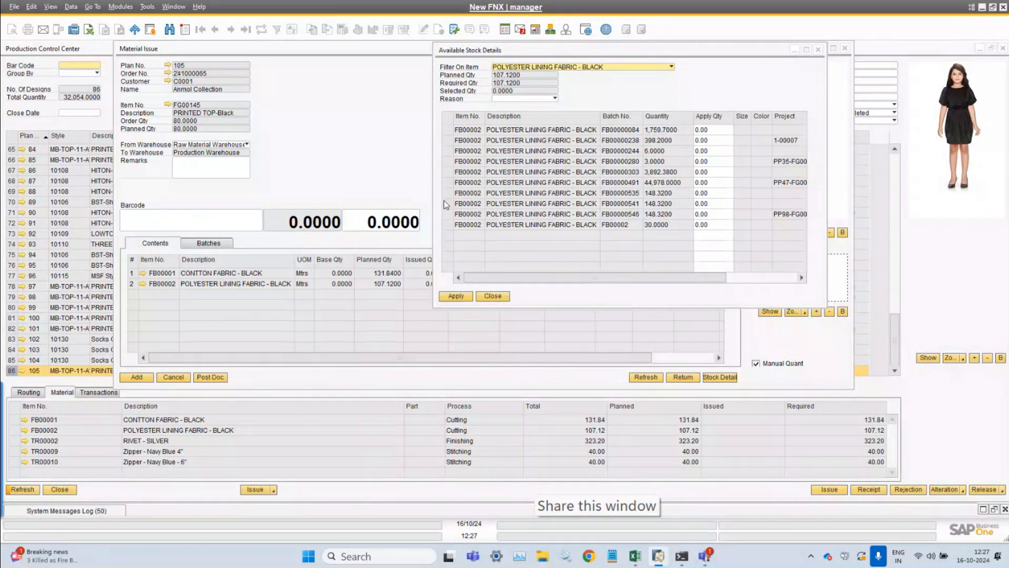
pyautogui.click(722, 202)
pyautogui.write('100')
pyautogui.click(463, 297)
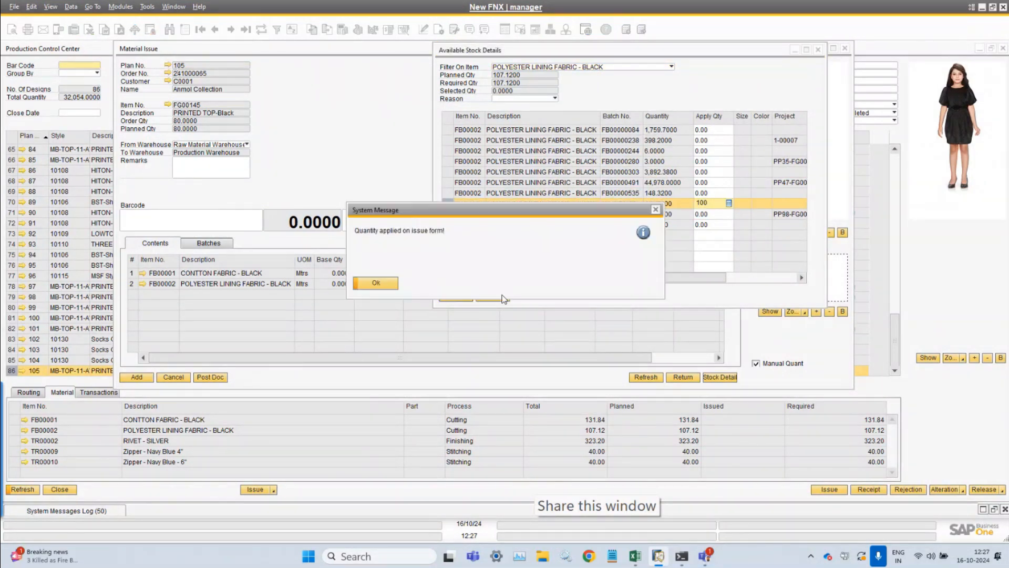
pyautogui.click(377, 284)
pyautogui.click(494, 298)
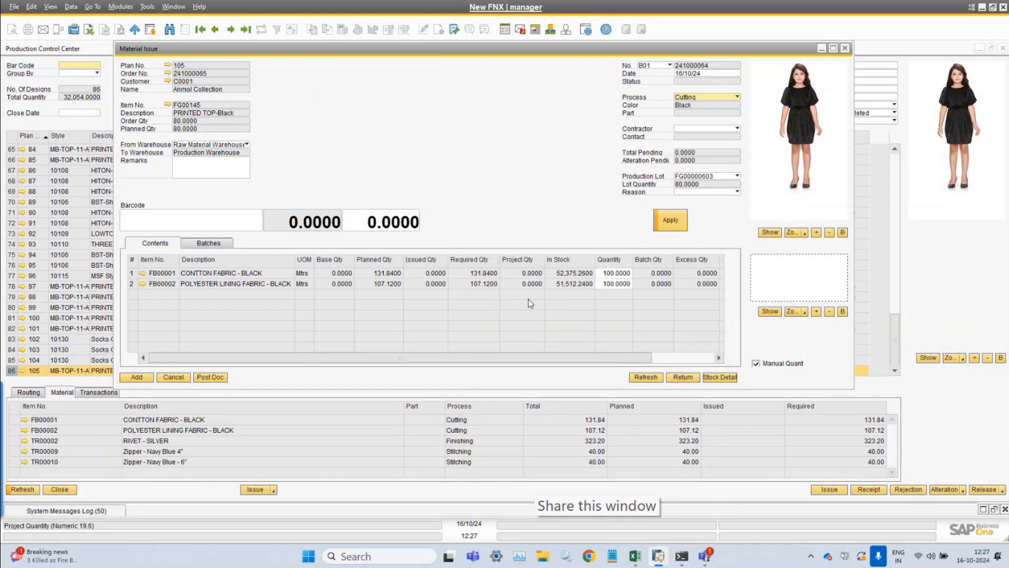
# - Set the reason to Against plan for both fabric lines and for the material issue itself
pyautogui.moveTo(565, 362); pyautogui.dragTo(627, 362)
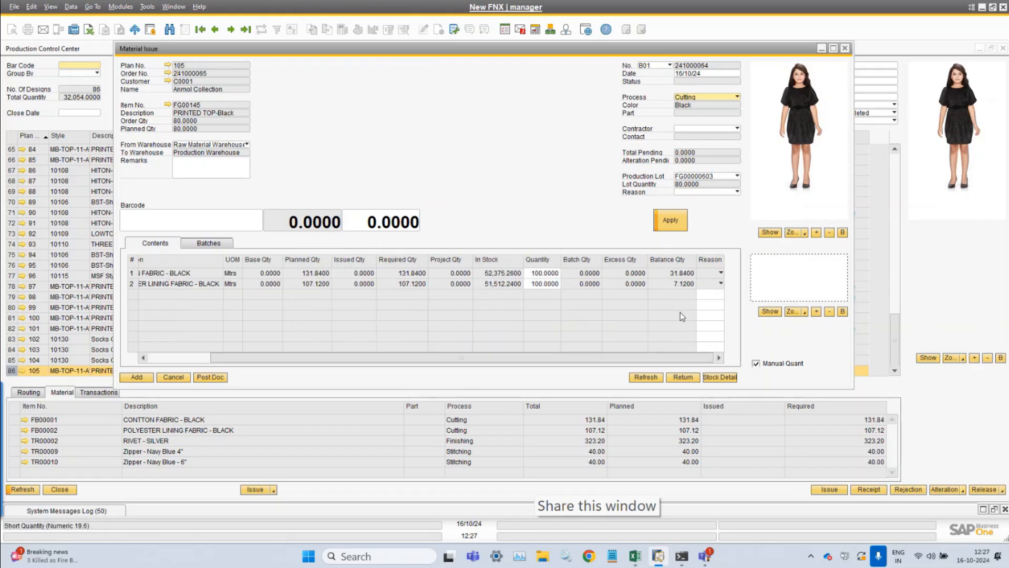
pyautogui.click(710, 273)
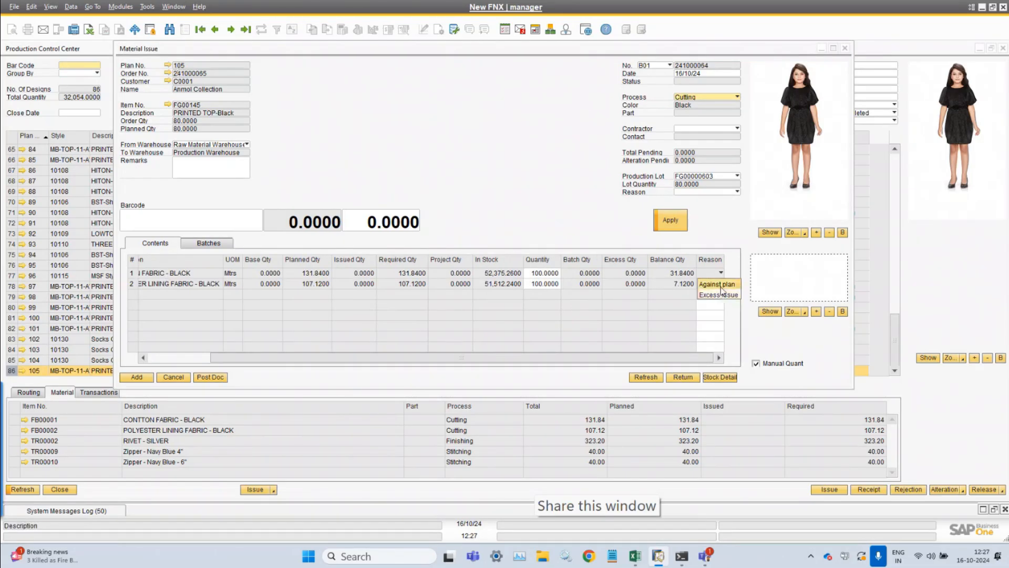
pyautogui.click(718, 286)
pyautogui.click(716, 286)
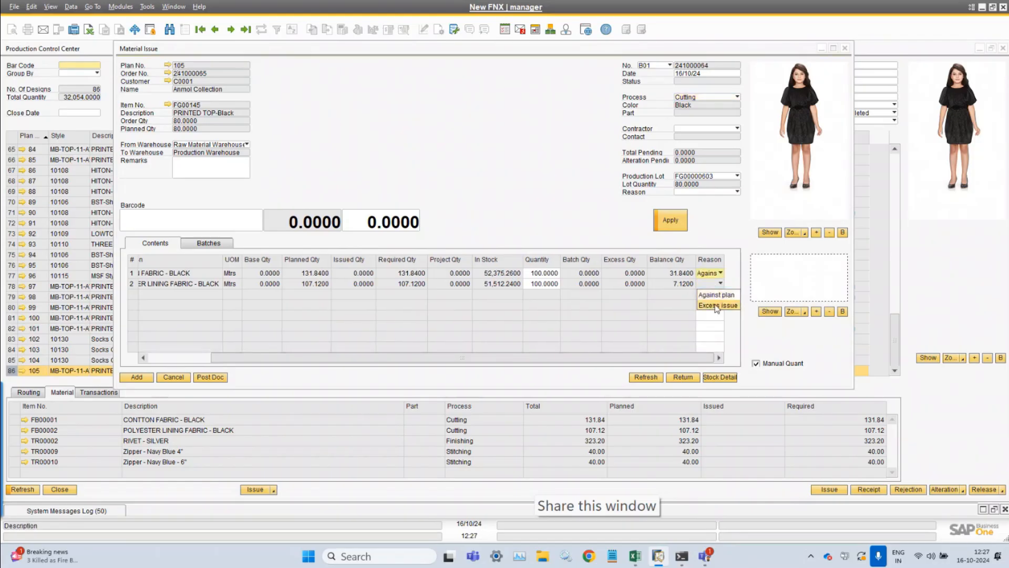
pyautogui.click(715, 294)
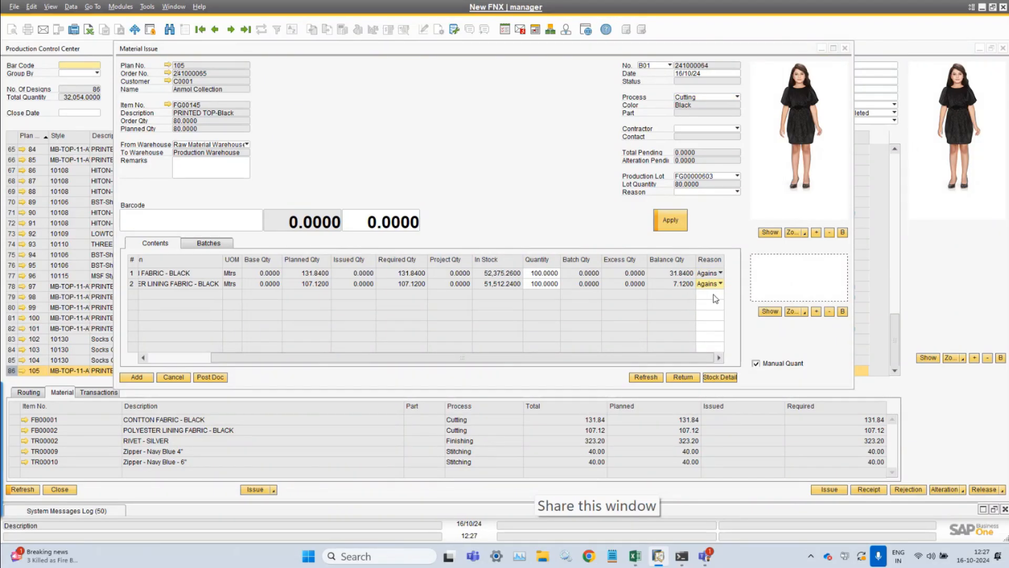
pyautogui.click(703, 192)
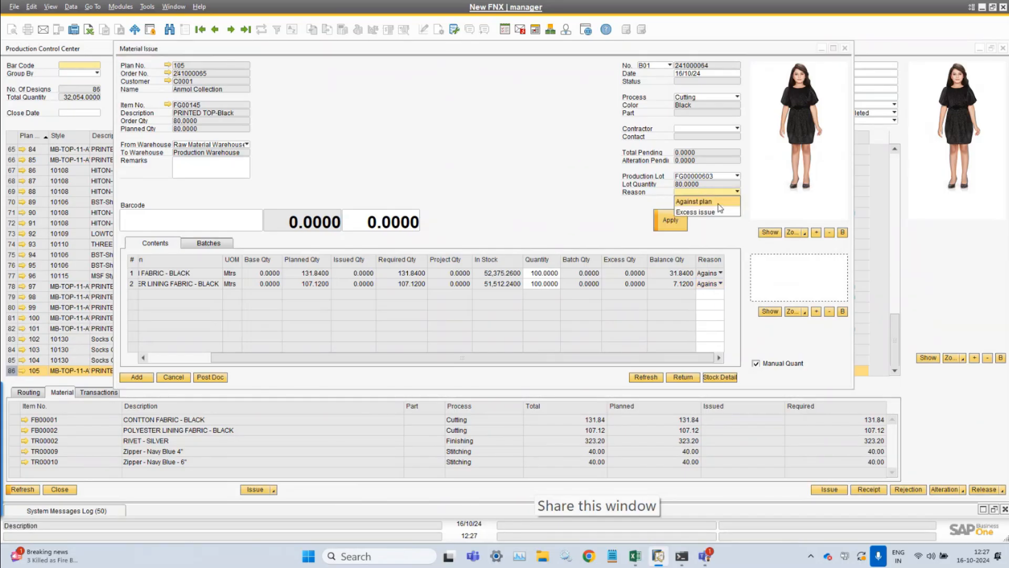
pyautogui.click(717, 202)
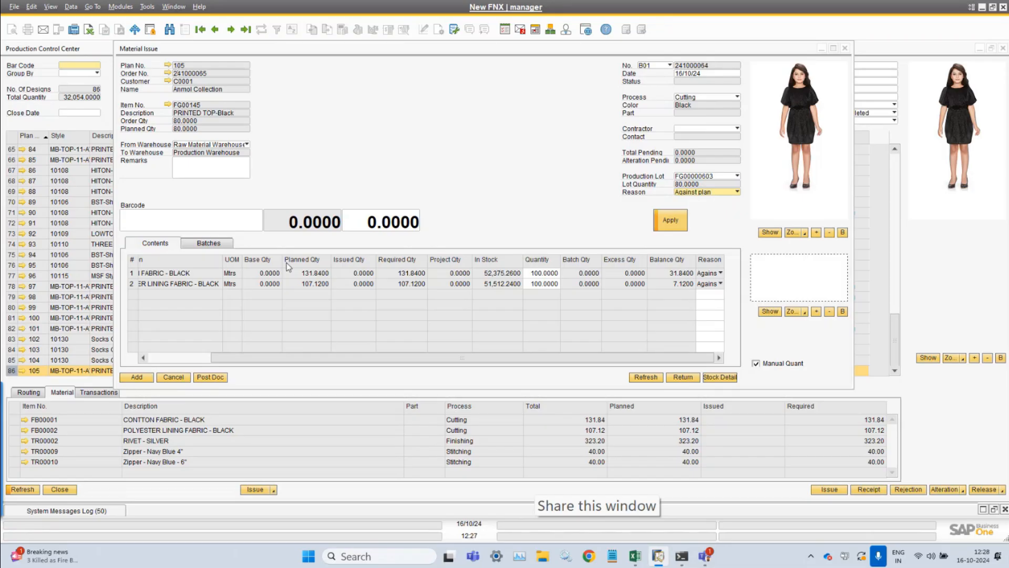
# - Add the material issue, post its document immediately and bring the posted issue back up
pyautogui.click(136, 377)
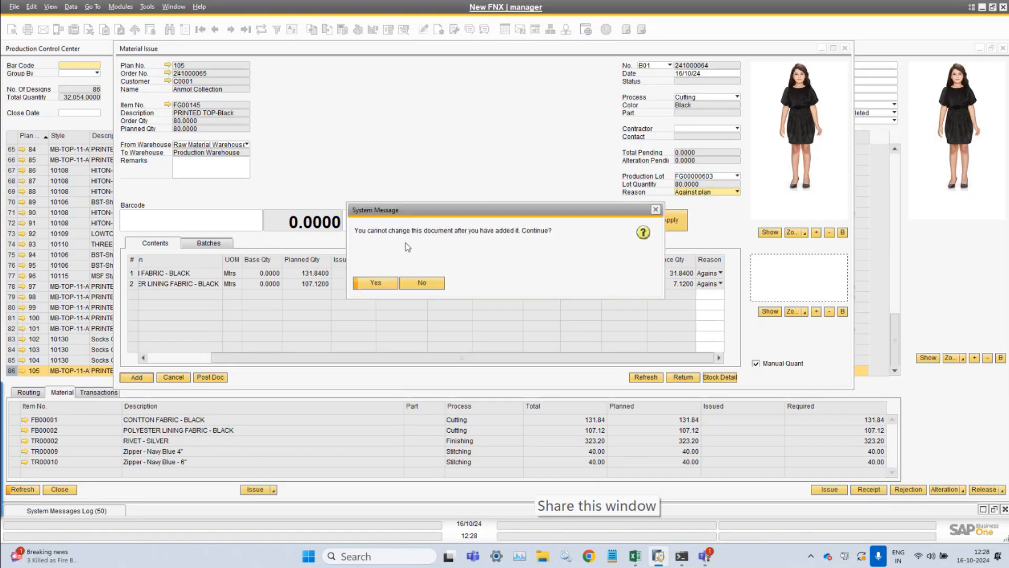
pyautogui.click(370, 285)
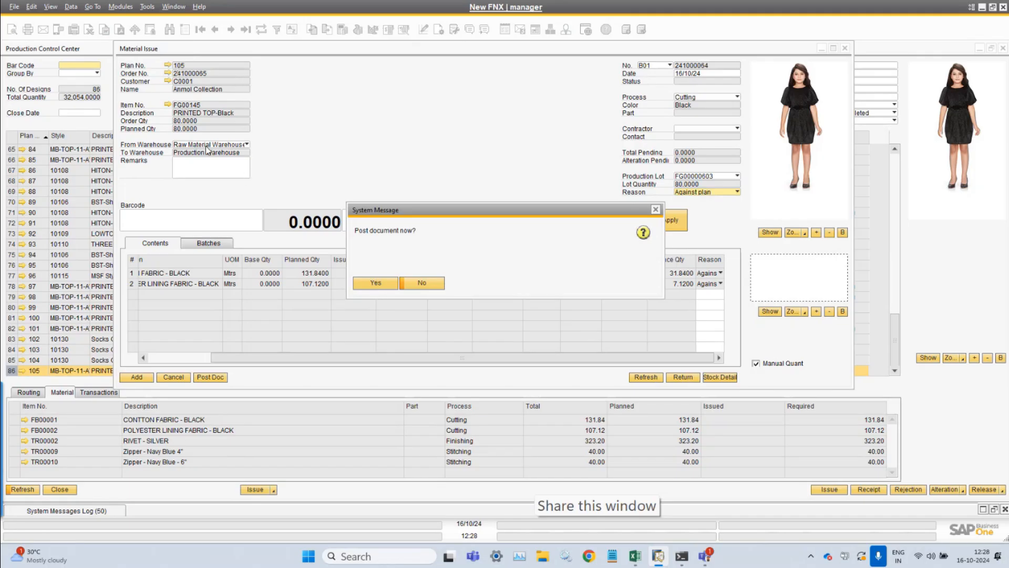
pyautogui.click(376, 283)
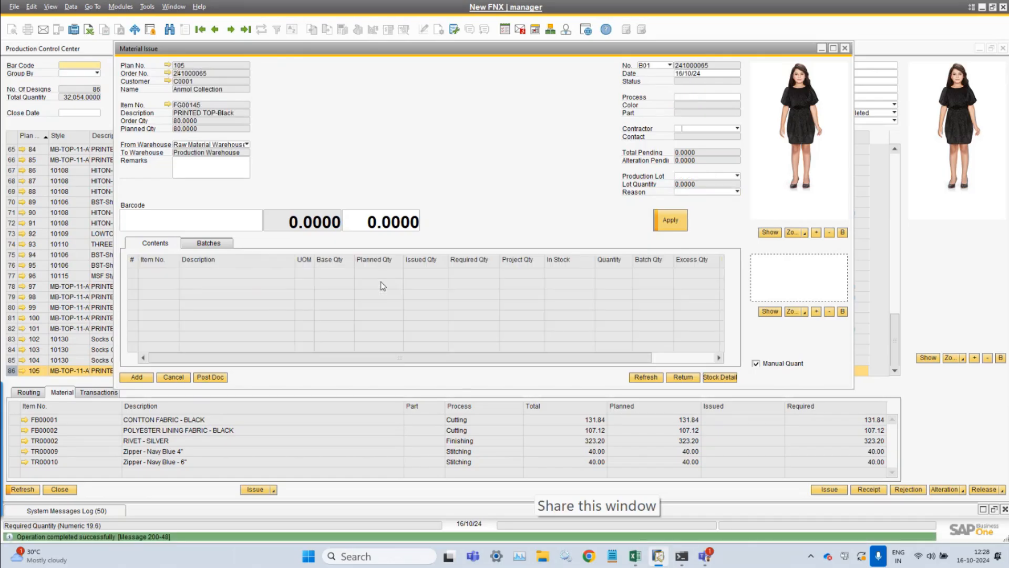
pyautogui.click(215, 30)
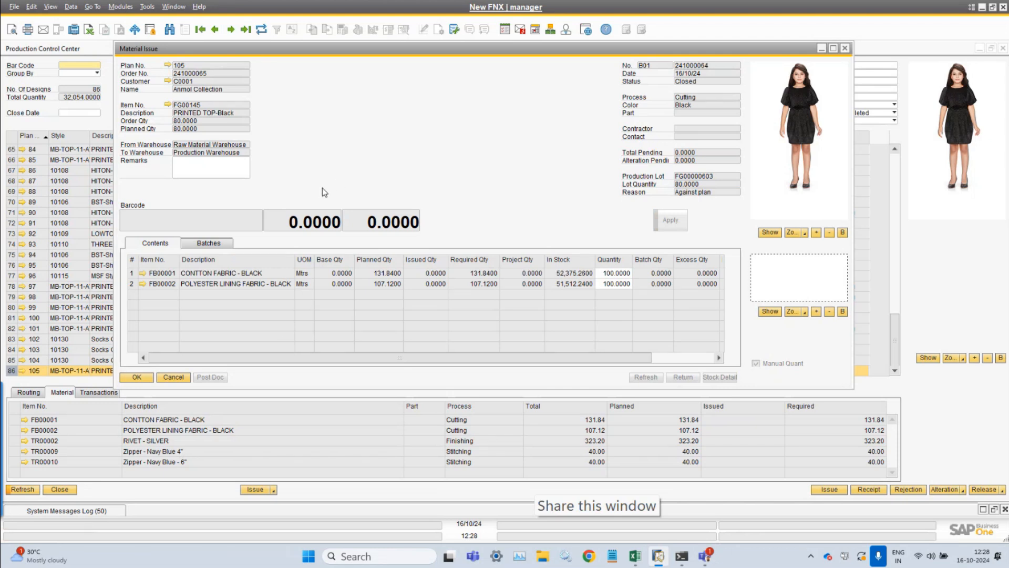
# - Open the latest stock transfer from Stock Management and examine its warehouses, project and quantities for both fabrics
pyautogui.click(120, 6)
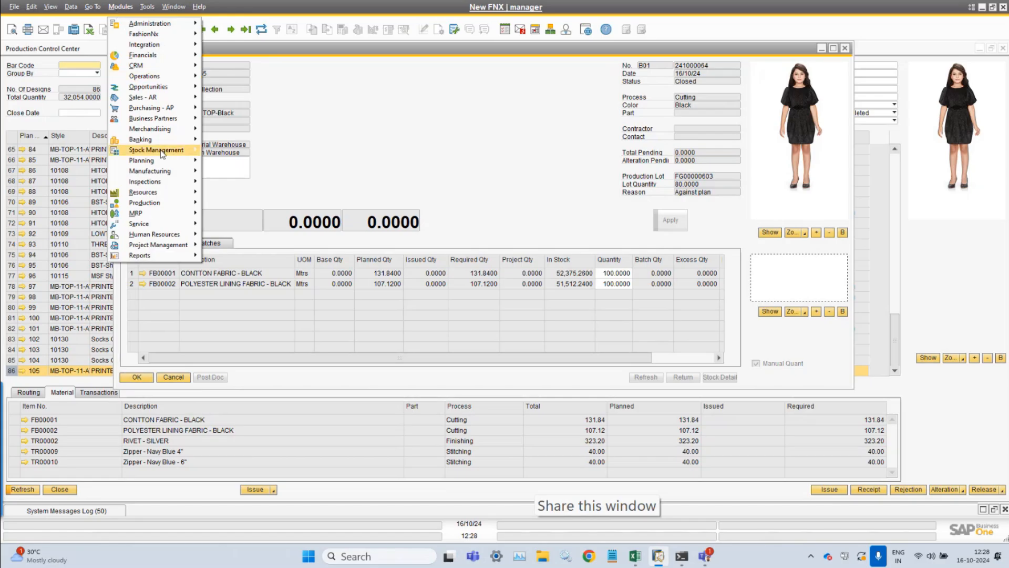
pyautogui.moveTo(157, 150)
pyautogui.moveTo(247, 212)
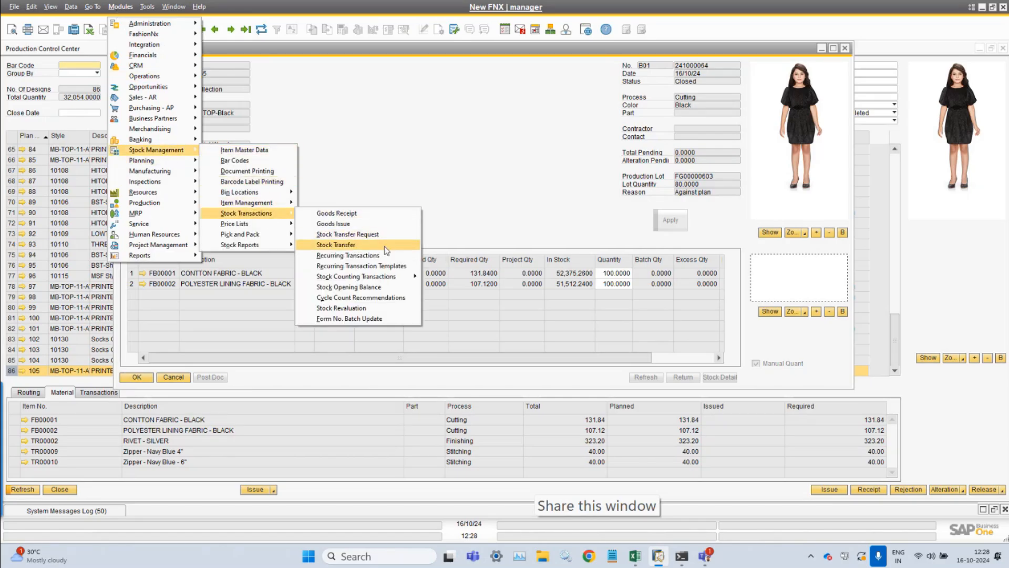
pyautogui.click(386, 250)
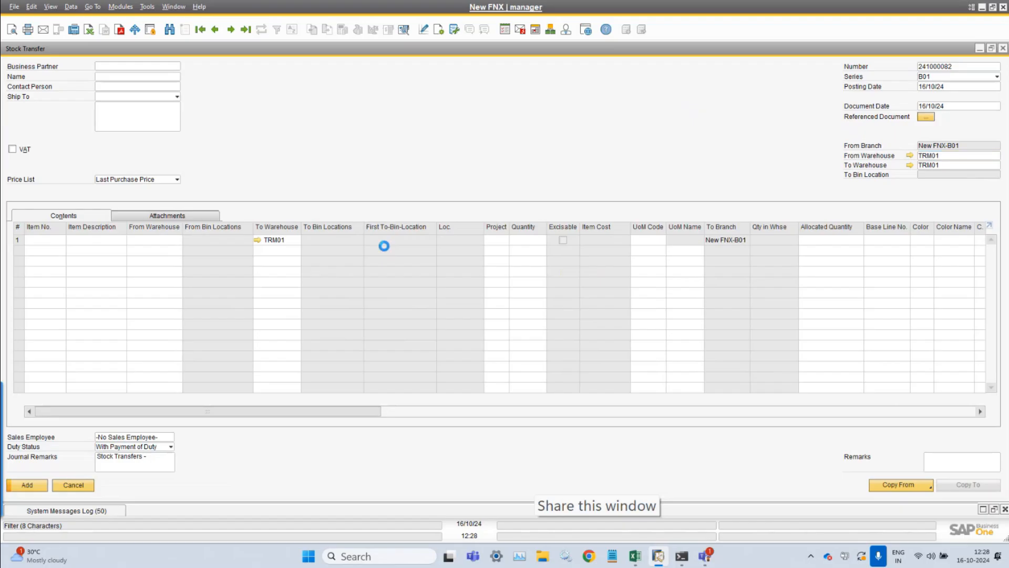
pyautogui.moveTo(414, 55); pyautogui.dragTo(610, 94)
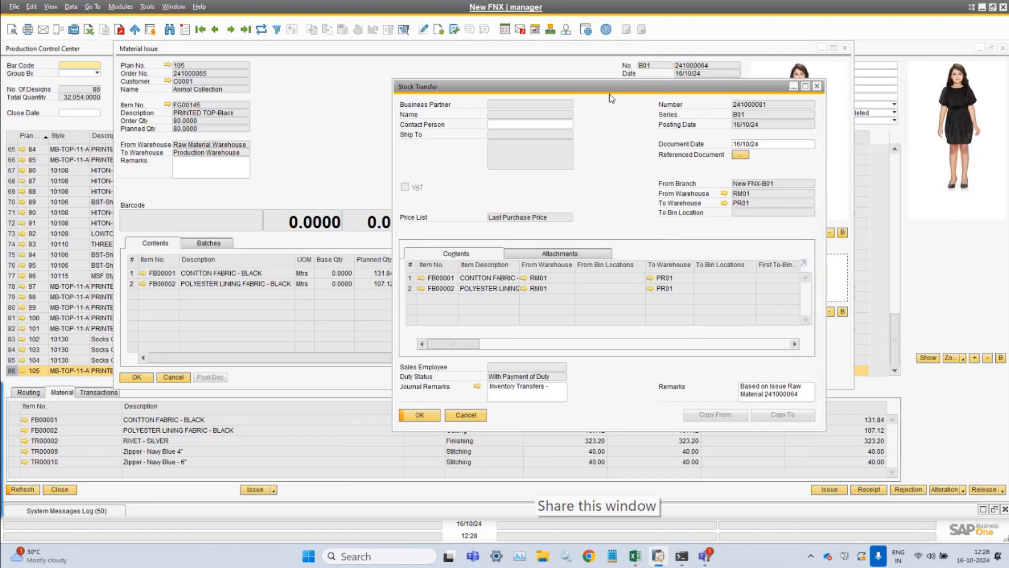
pyautogui.click(50, 6)
pyautogui.click(491, 305)
pyautogui.moveTo(462, 345); pyautogui.dragTo(517, 343)
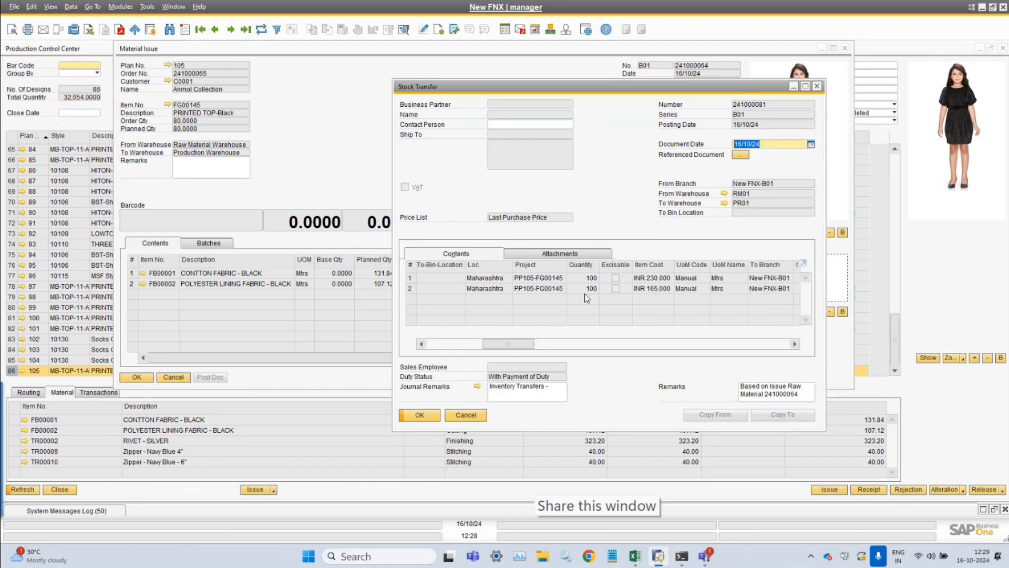
pyautogui.moveTo(521, 348); pyautogui.dragTo(526, 348)
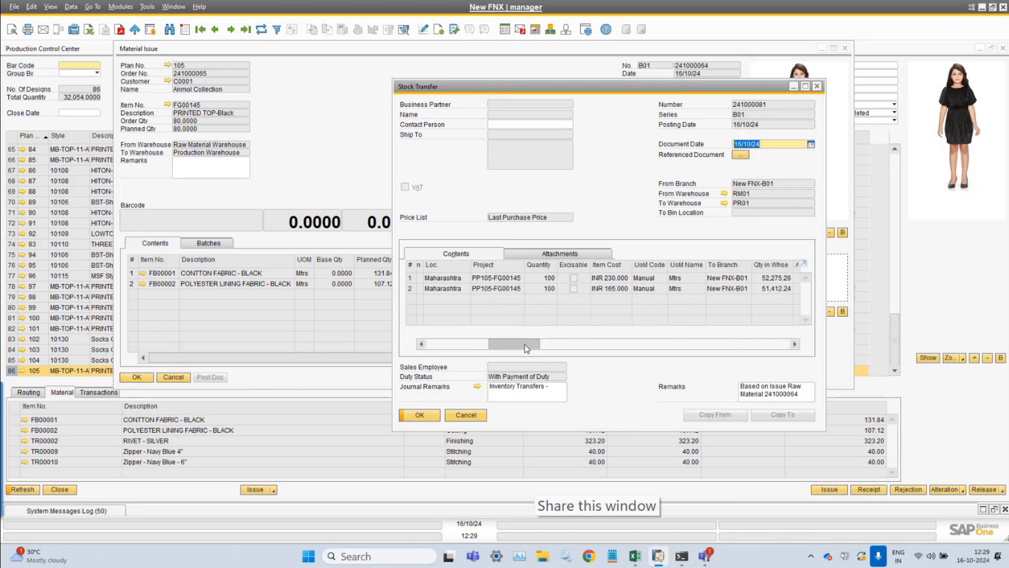
# - Show the stock transfer's change history, then close the open documents to return to the Production Control Center
pyautogui.click(147, 6)
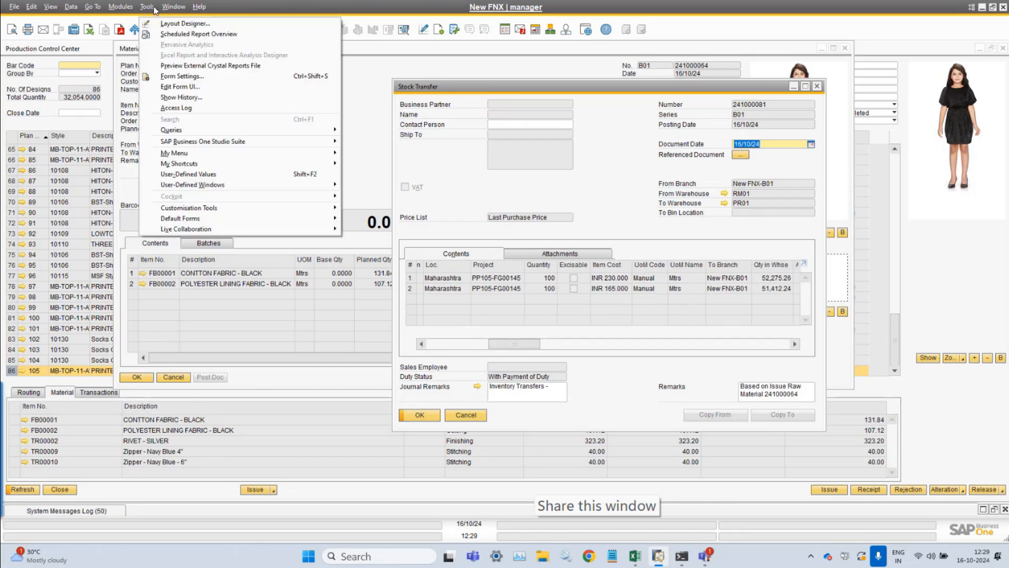
pyautogui.click(187, 97)
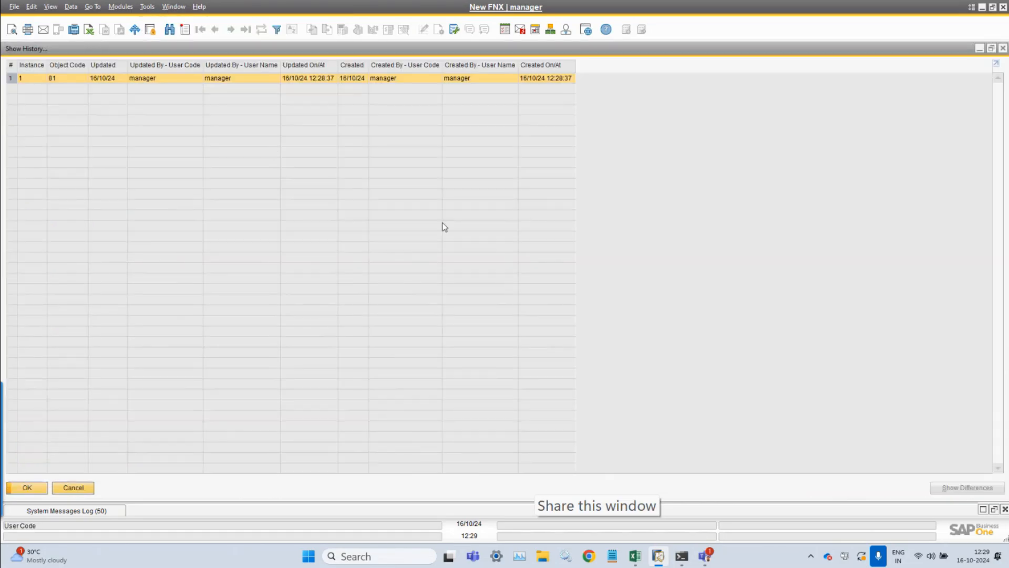
pyautogui.press('Escape')
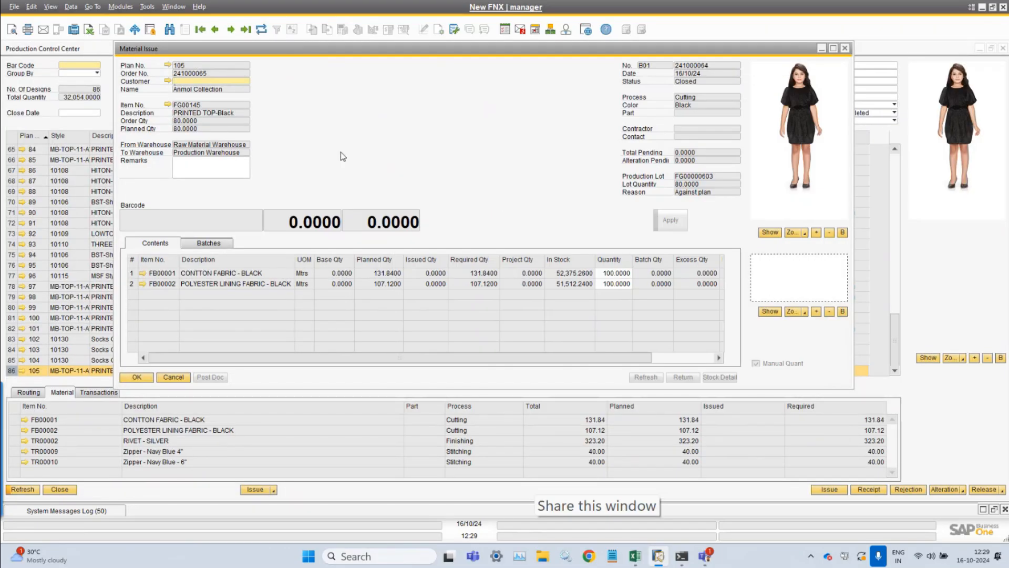
pyautogui.click(147, 378)
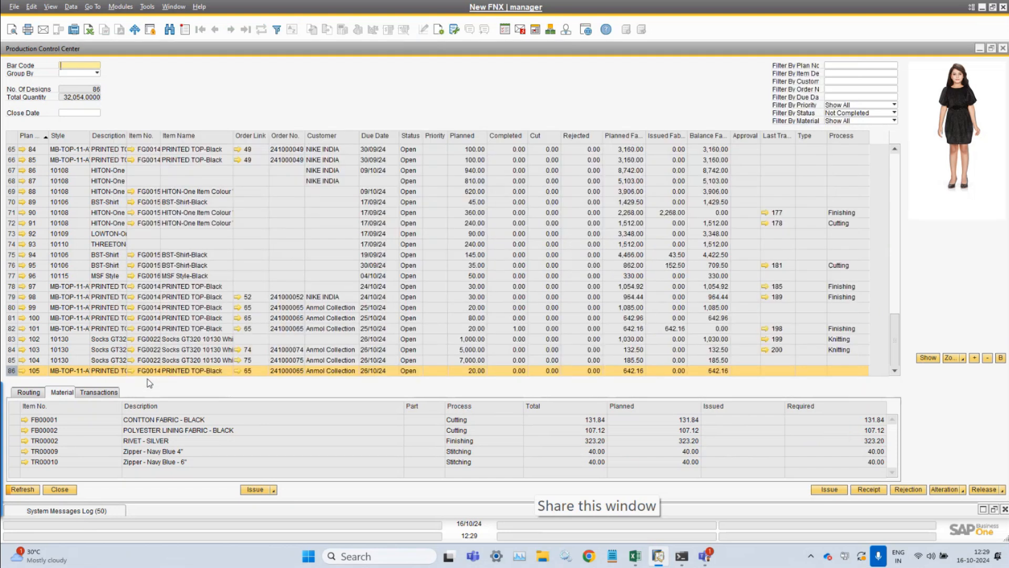
# - Start another material issue for plan 105 with production lot FG00000603 and the Cutting process
pyautogui.click(255, 489)
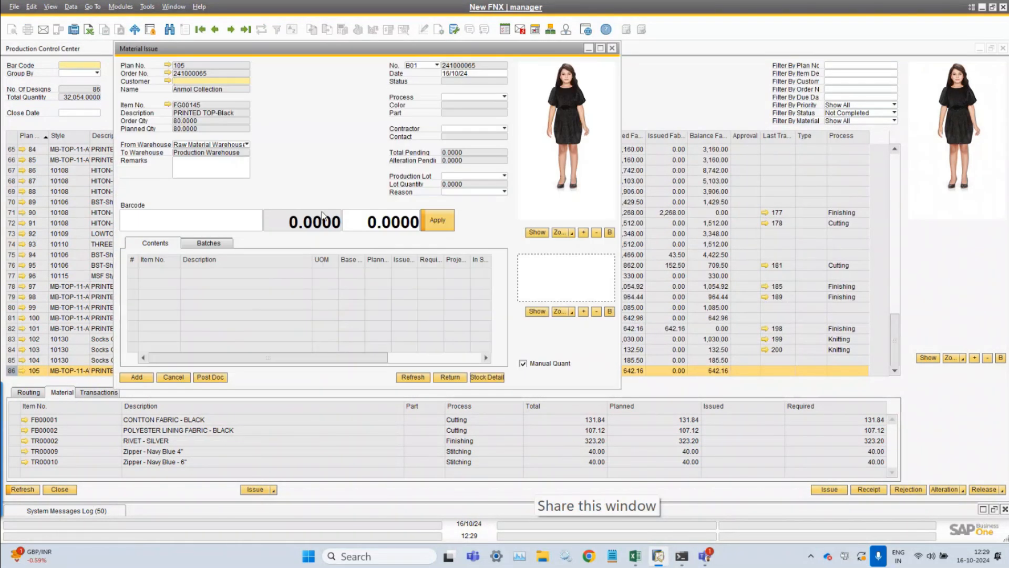
pyautogui.click(504, 176)
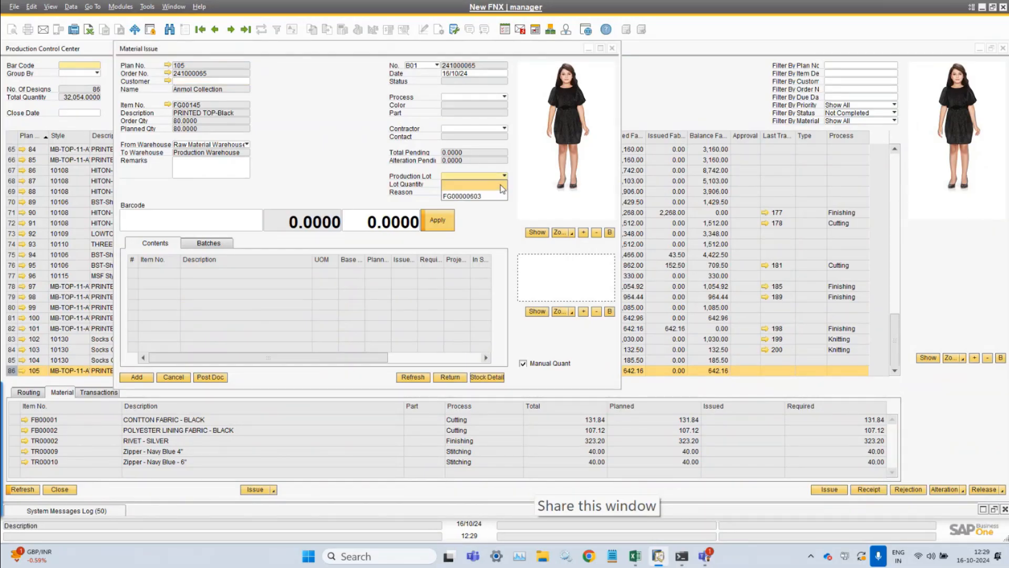
pyautogui.click(491, 194)
pyautogui.click(501, 98)
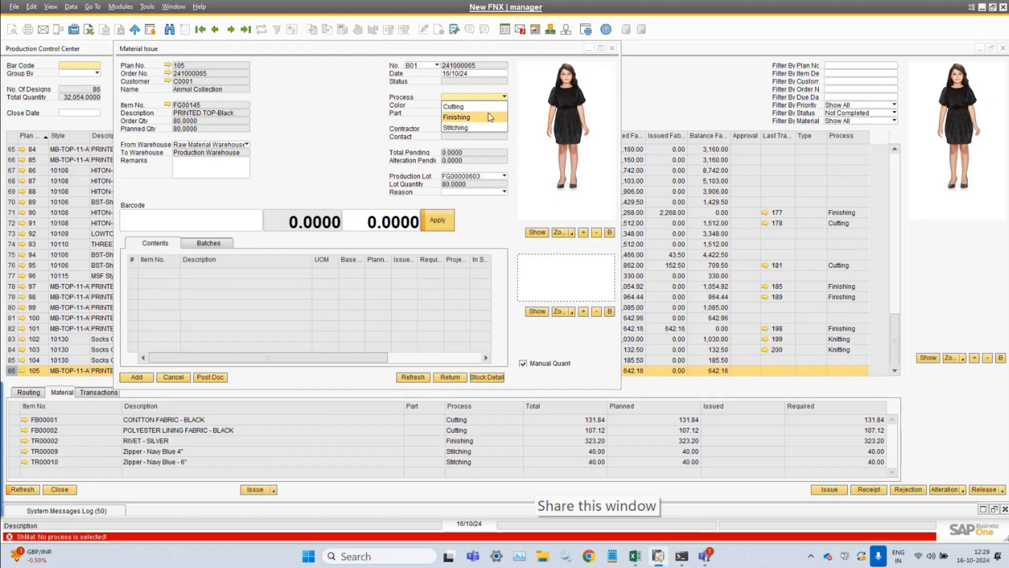
pyautogui.click(478, 109)
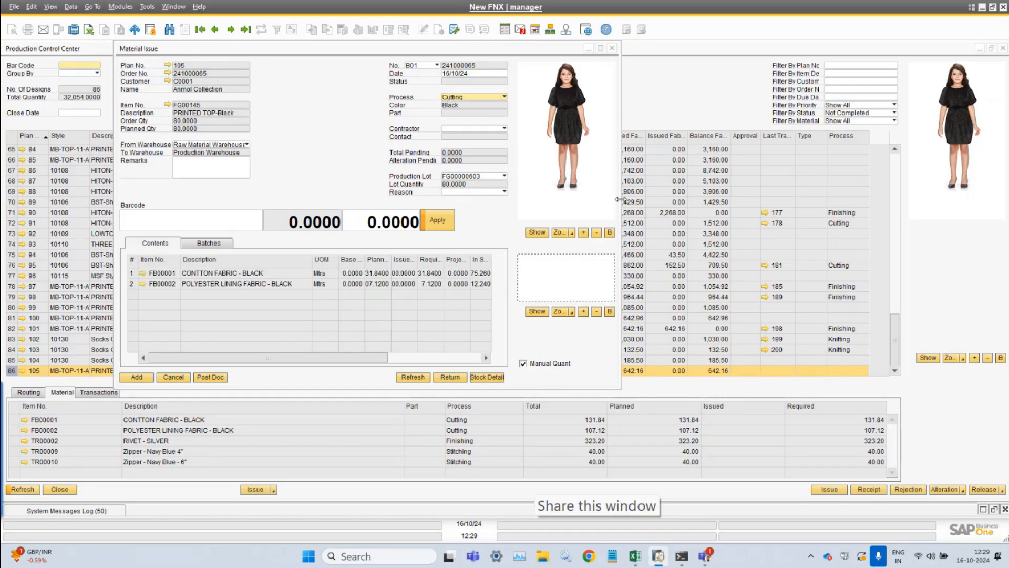
# - Widen the Material Issue window and resize the contents columns so the quantities are fully readable
pyautogui.moveTo(622, 202); pyautogui.dragTo(928, 202)
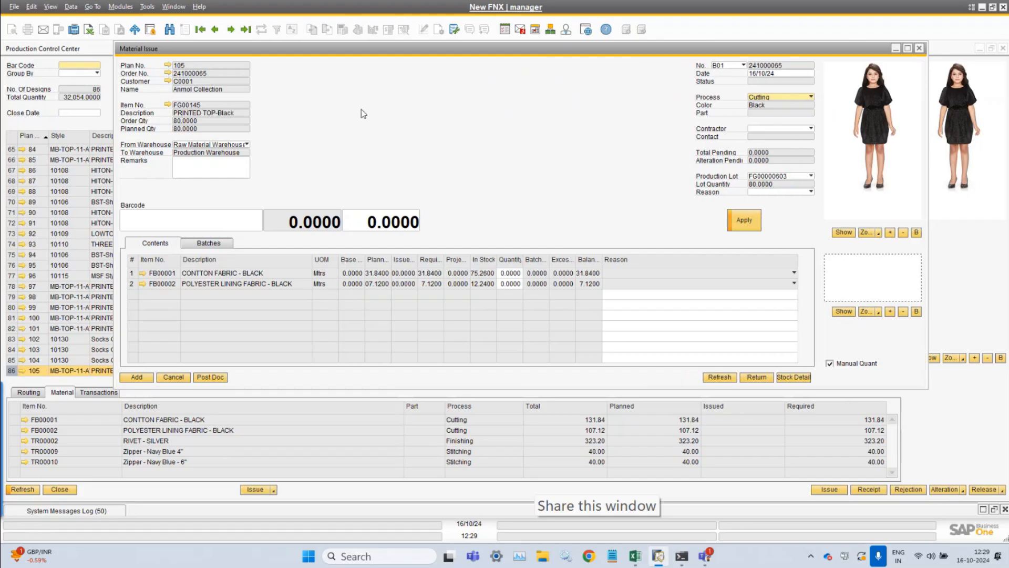
pyautogui.click(52, 10)
pyautogui.click(91, 98)
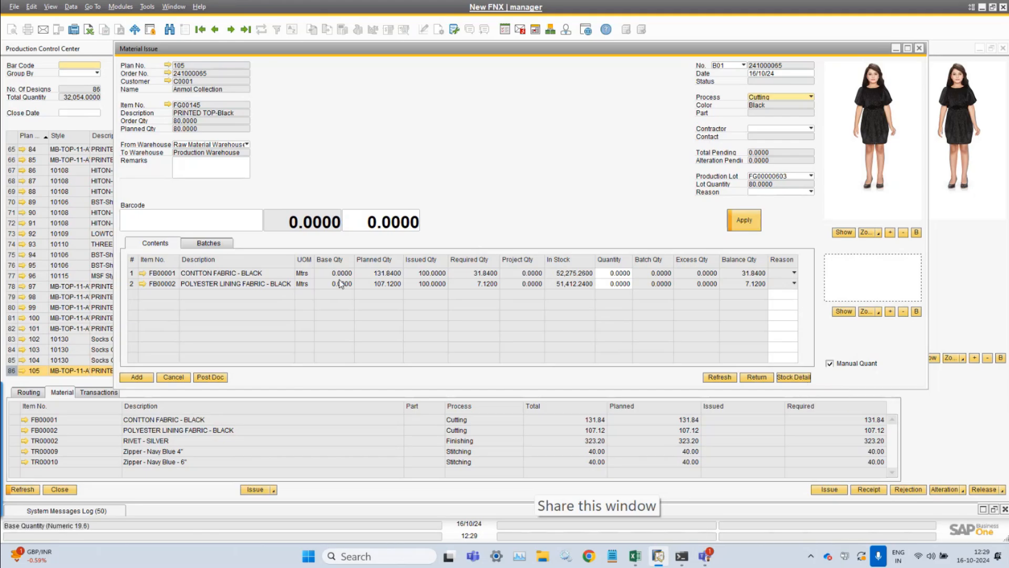
# - Activate the barcode entry and open the available stock details for the remaining fabric quantities
pyautogui.click(197, 228)
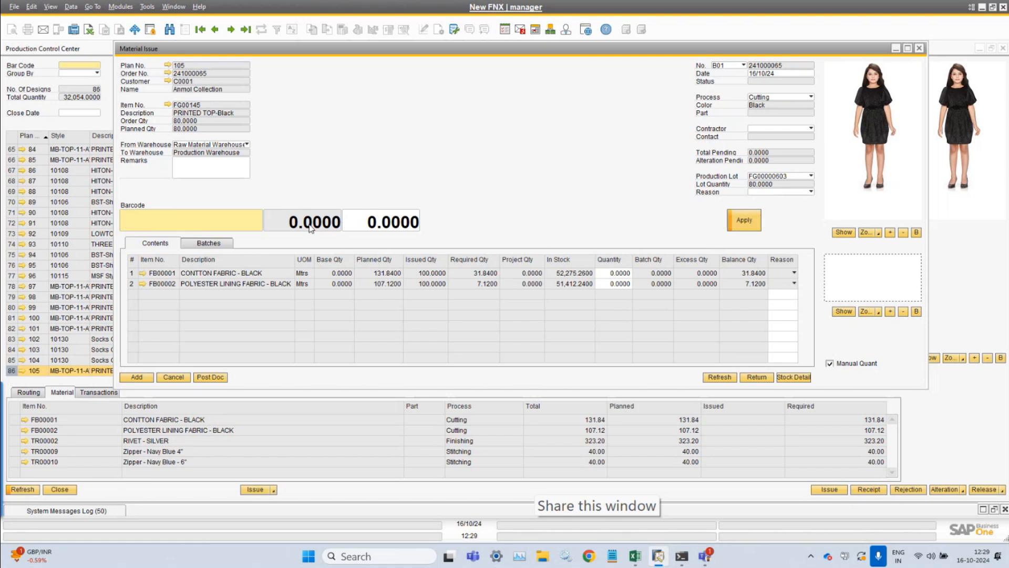
pyautogui.click(788, 378)
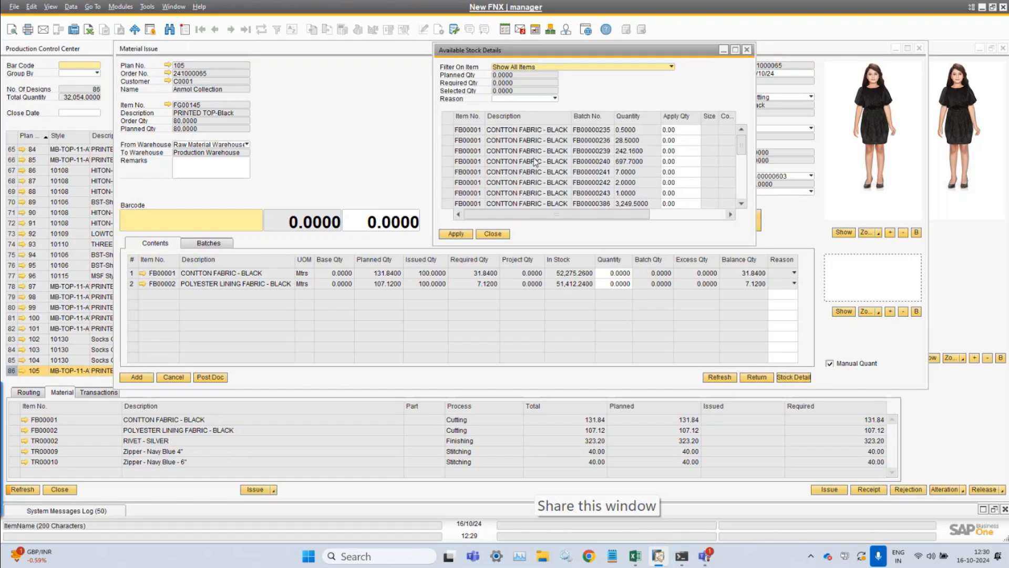
# - Apply 31.84 of CONTTON FABRIC - BLACK from batch FB00000239 to the issue and check the batch allocation
pyautogui.click(629, 163)
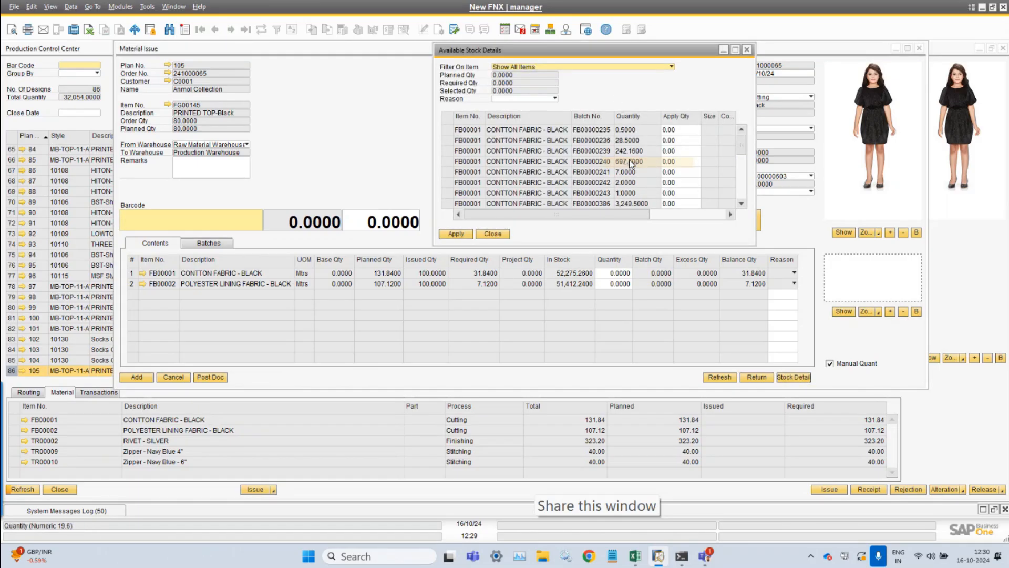
pyautogui.click(494, 234)
pyautogui.rightClick(173, 216)
pyautogui.click(188, 226)
pyautogui.press('Tab')
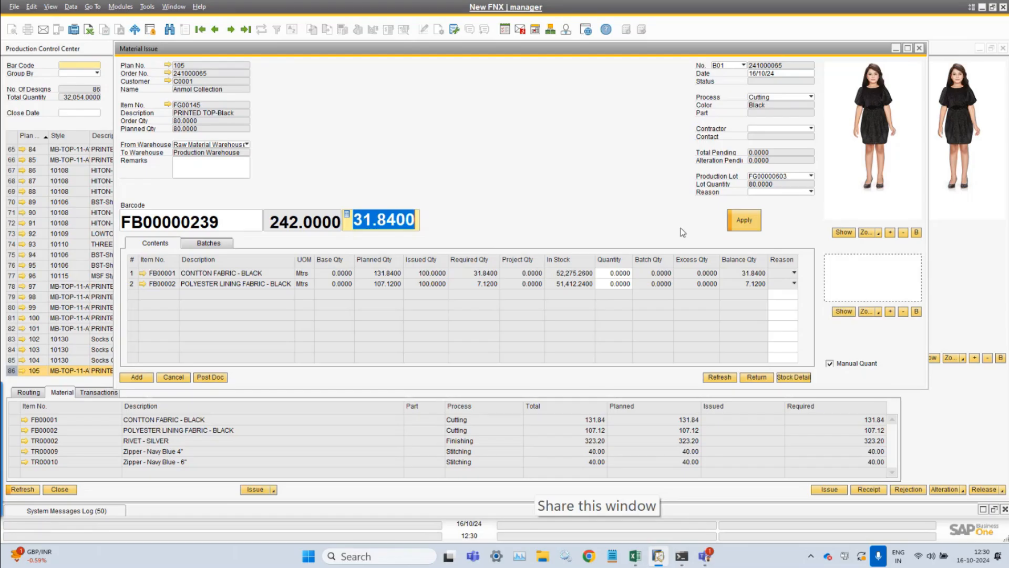
pyautogui.click(749, 229)
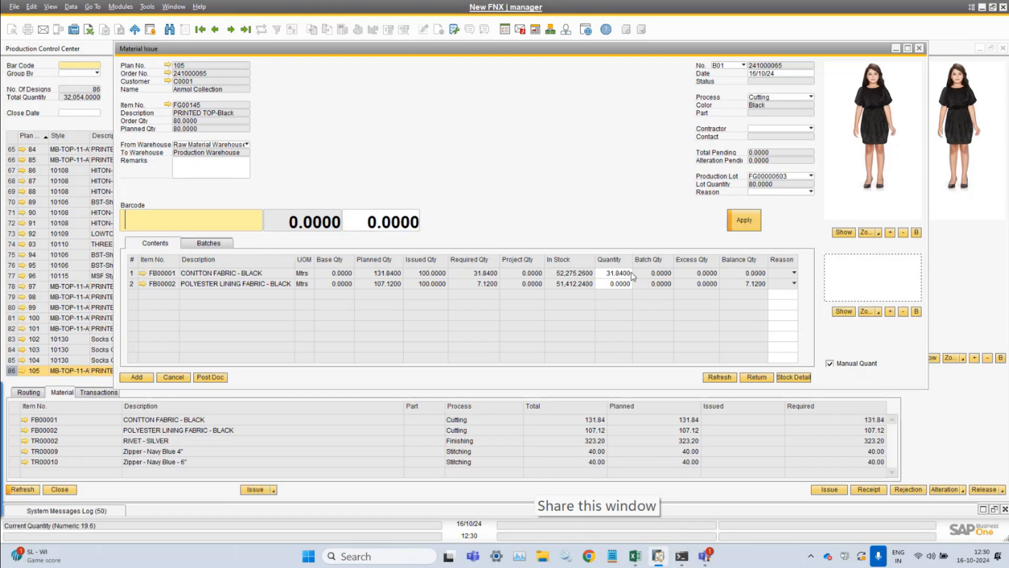
pyautogui.click(208, 243)
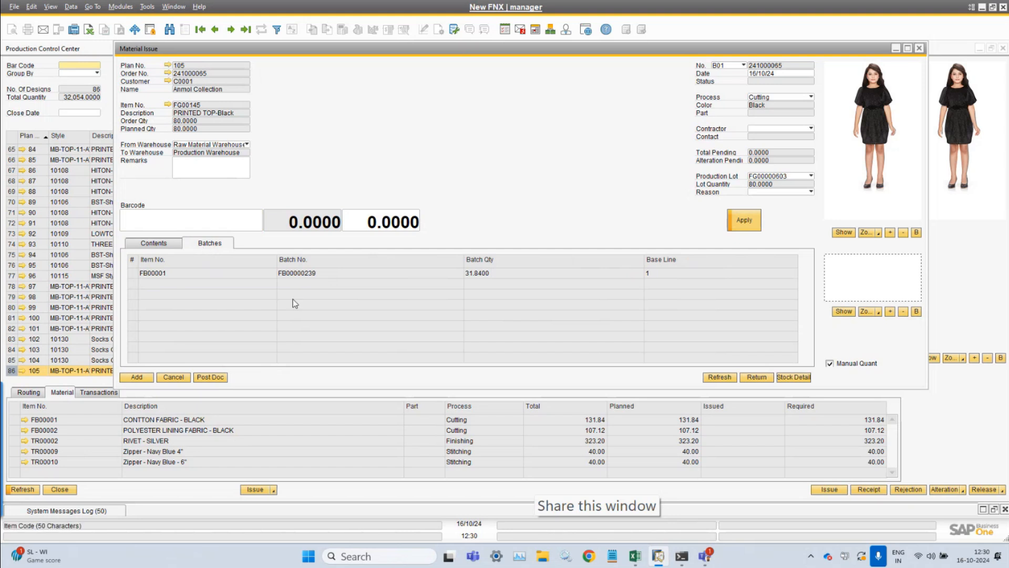
pyautogui.click(155, 243)
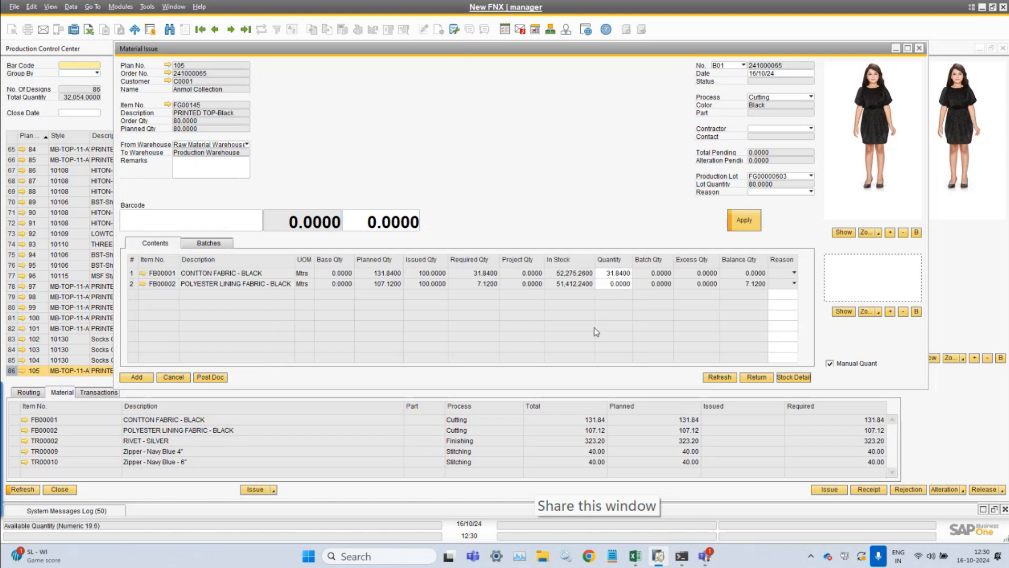
# - Copy batch number FB00000303 from the available stock and apply 7.12 of POLYESTER LINING FABRIC - BLACK from it
pyautogui.click(792, 377)
pyautogui.scroll(-5, 604, 184)
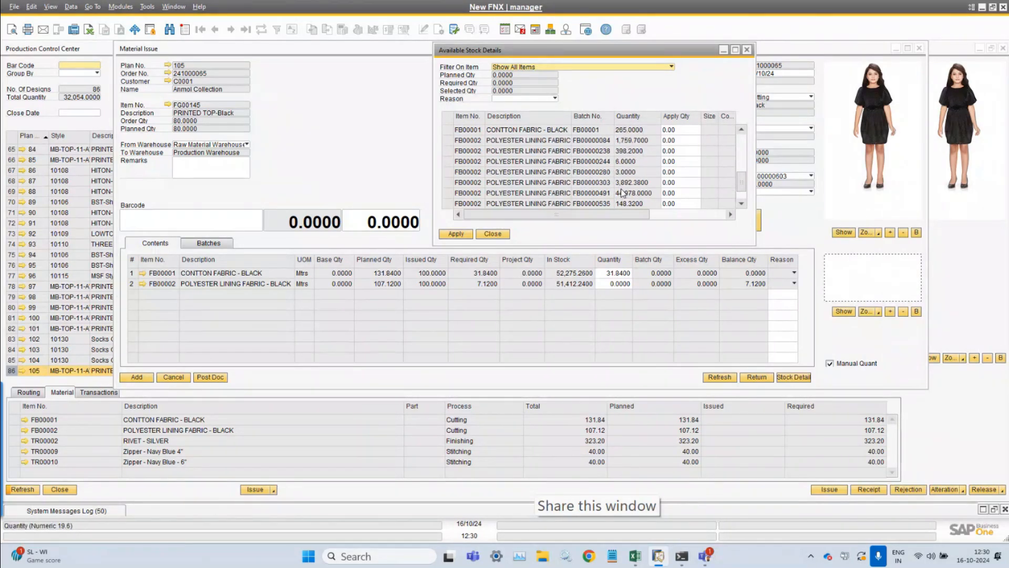
pyautogui.rightClick(605, 193)
pyautogui.click(609, 195)
pyautogui.press('Escape')
pyautogui.click(215, 221)
pyautogui.hotkey('ctrl', 'v')
pyautogui.press('Tab')
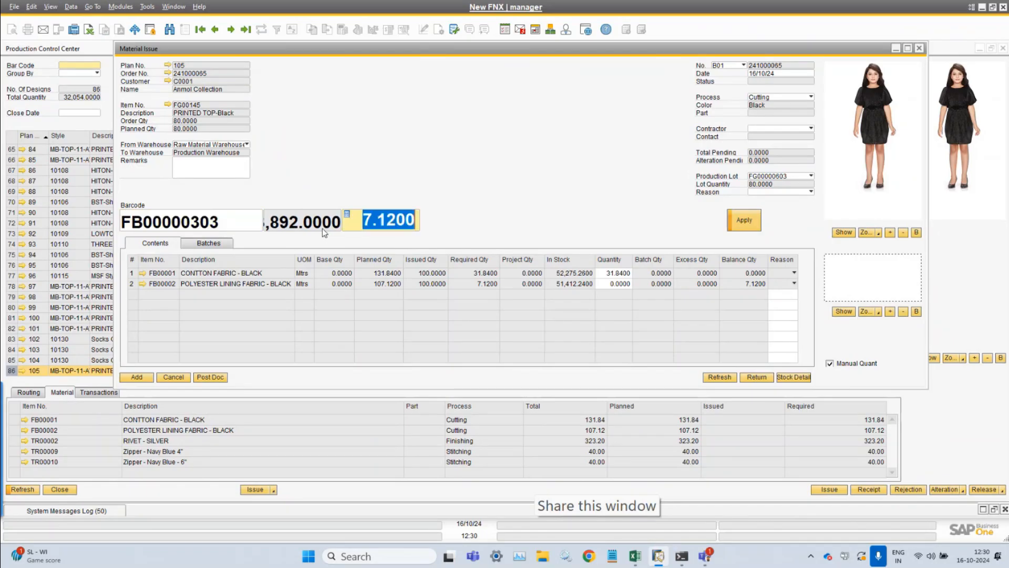
pyautogui.click(754, 220)
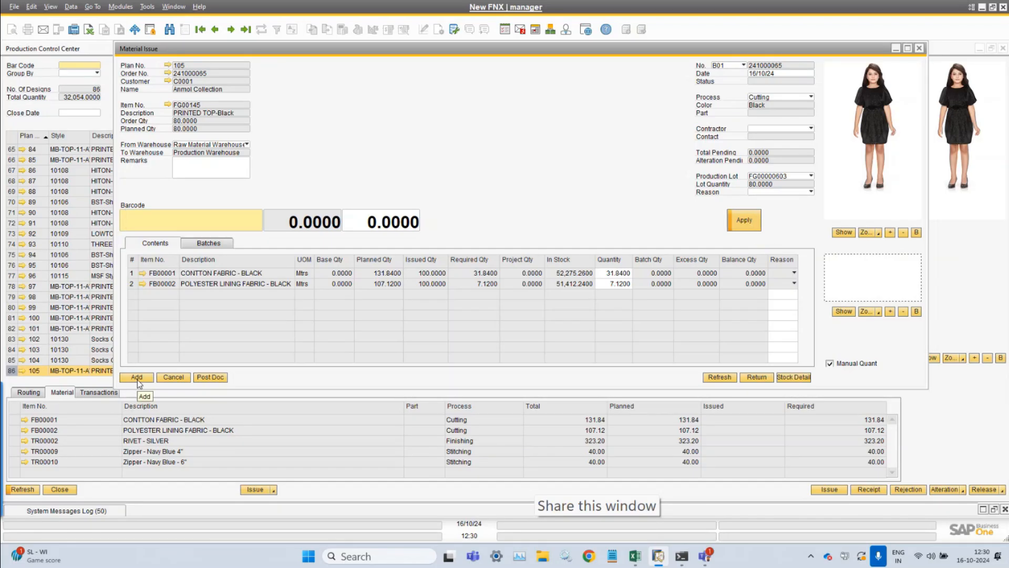
# - Set the issue reason to Against plan, then add the material issue and post its document
pyautogui.click(786, 192)
pyautogui.click(784, 200)
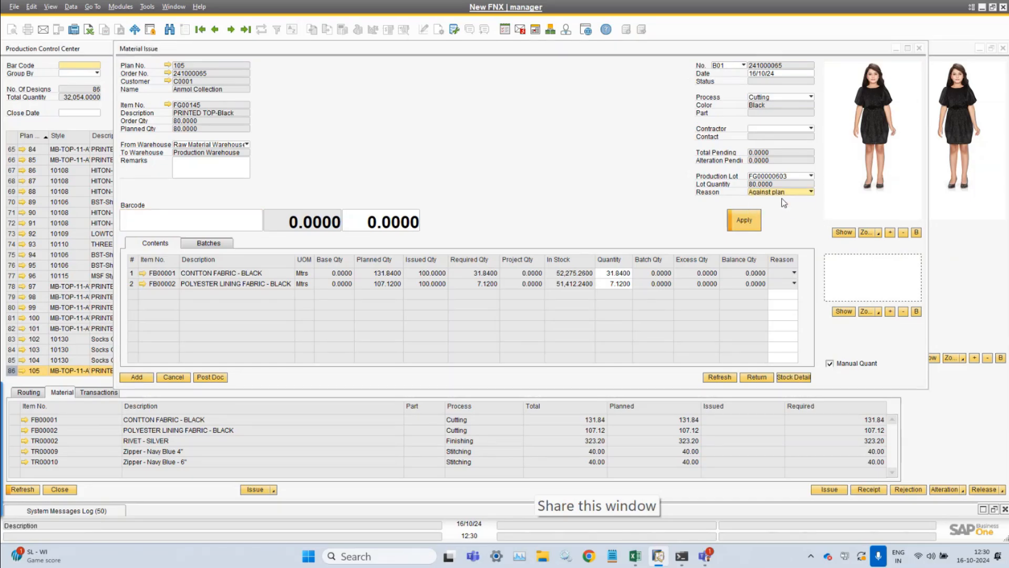
pyautogui.click(128, 380)
pyautogui.click(383, 287)
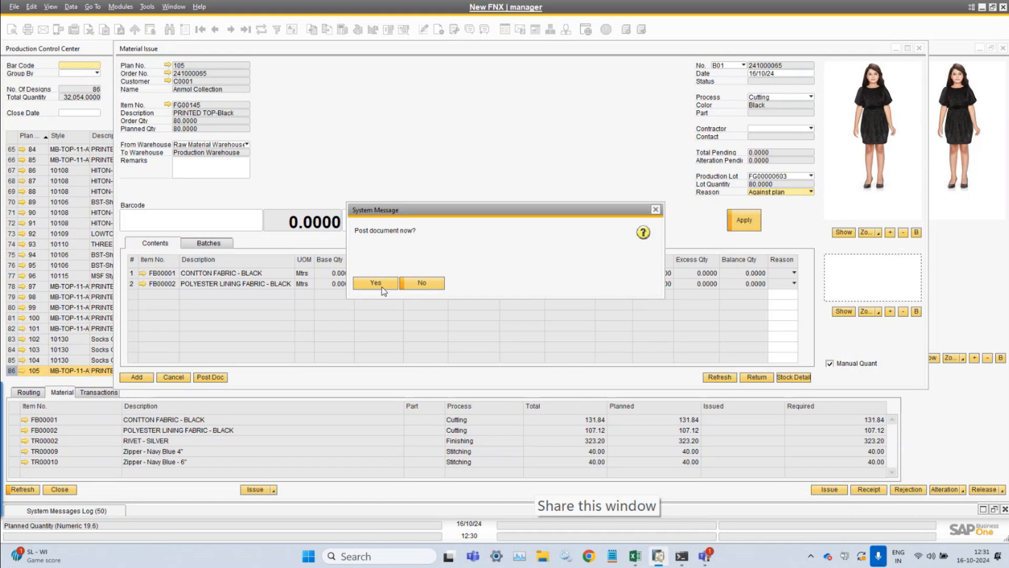
pyautogui.click(382, 287)
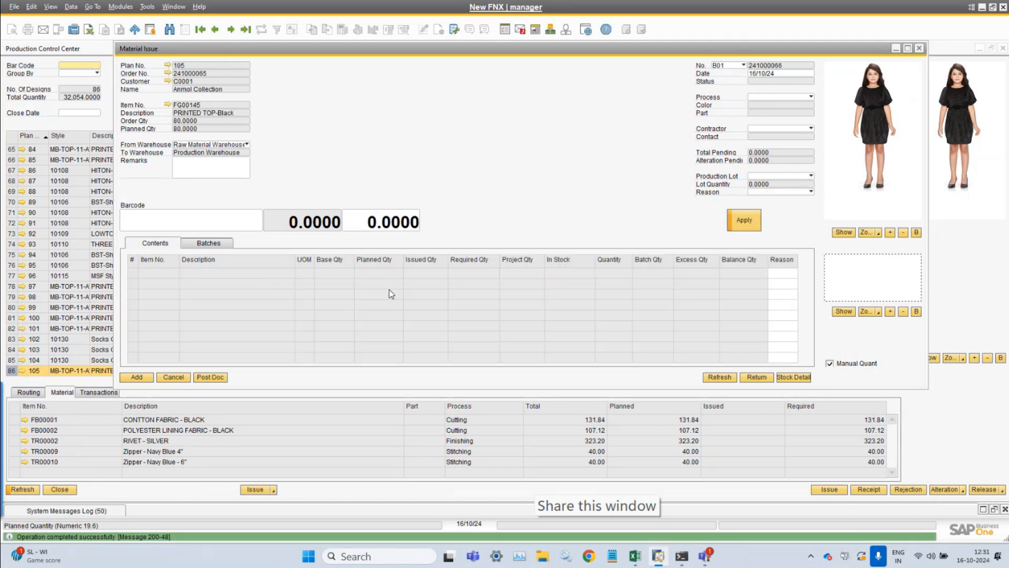
# - Load production lot FG00000603 and the Cutting process in a new issue to check the remaining quantities, then cancel it
pyautogui.click(174, 6)
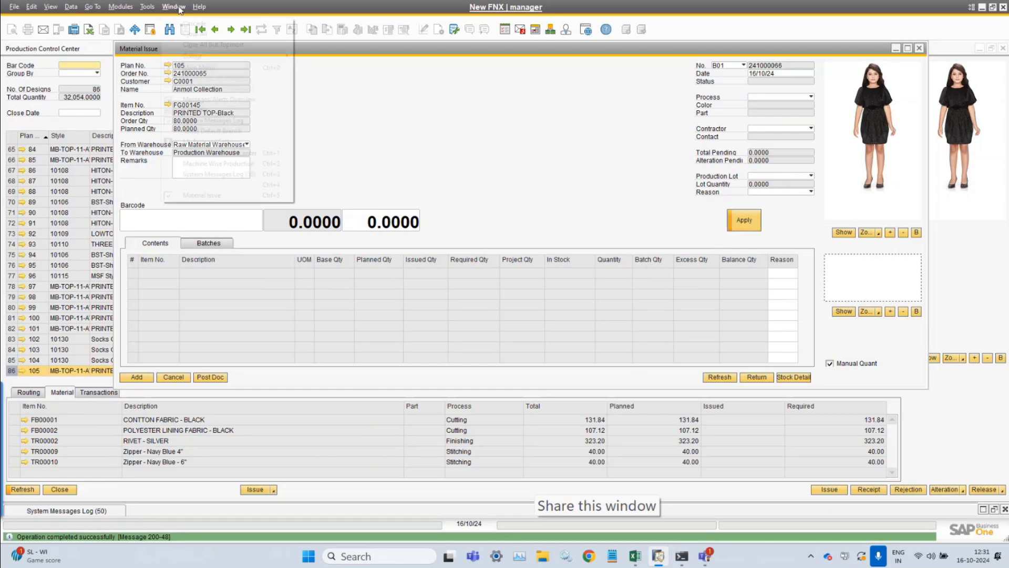
pyautogui.click(214, 185)
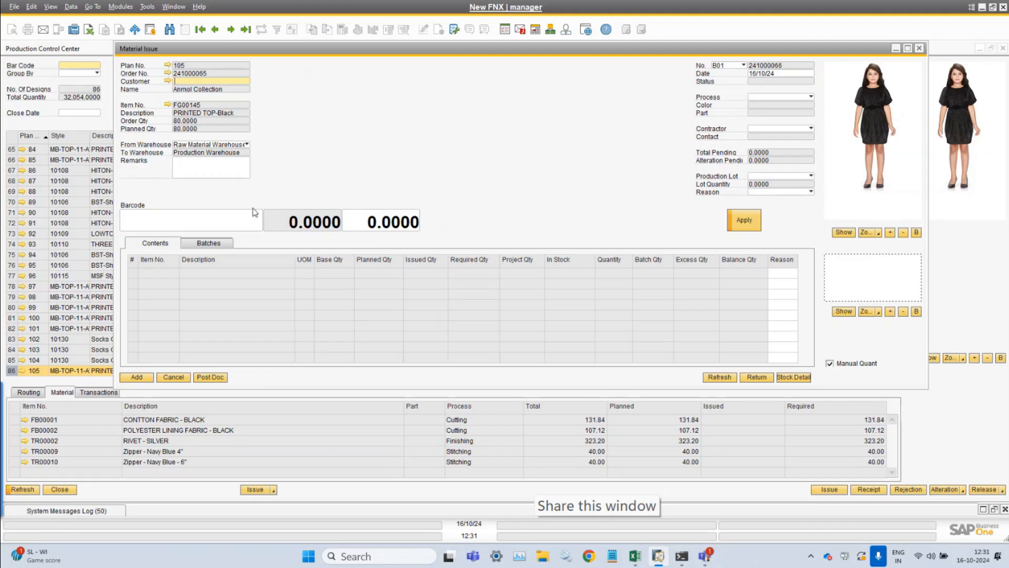
pyautogui.click(773, 176)
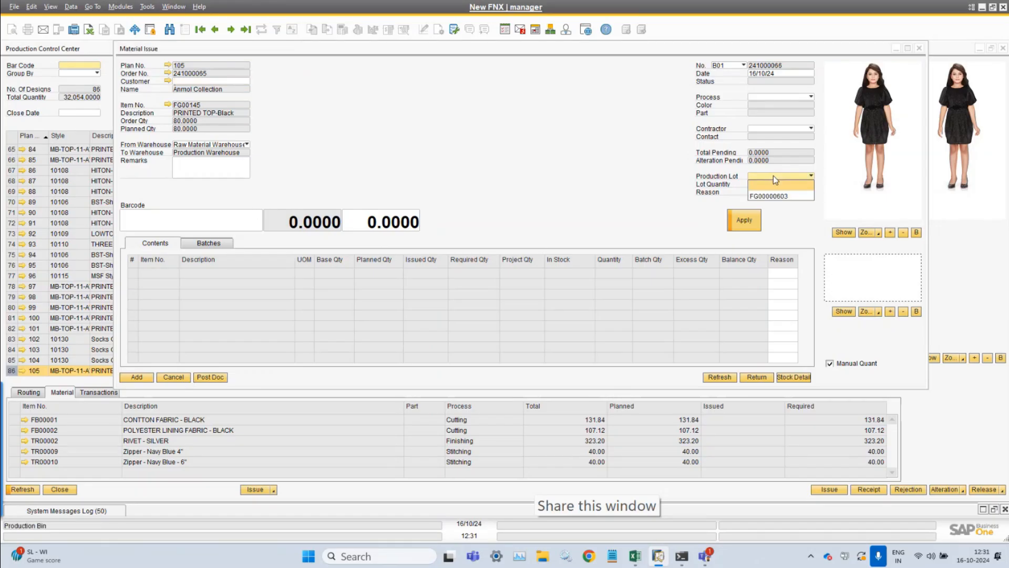
pyautogui.click(773, 195)
pyautogui.click(778, 98)
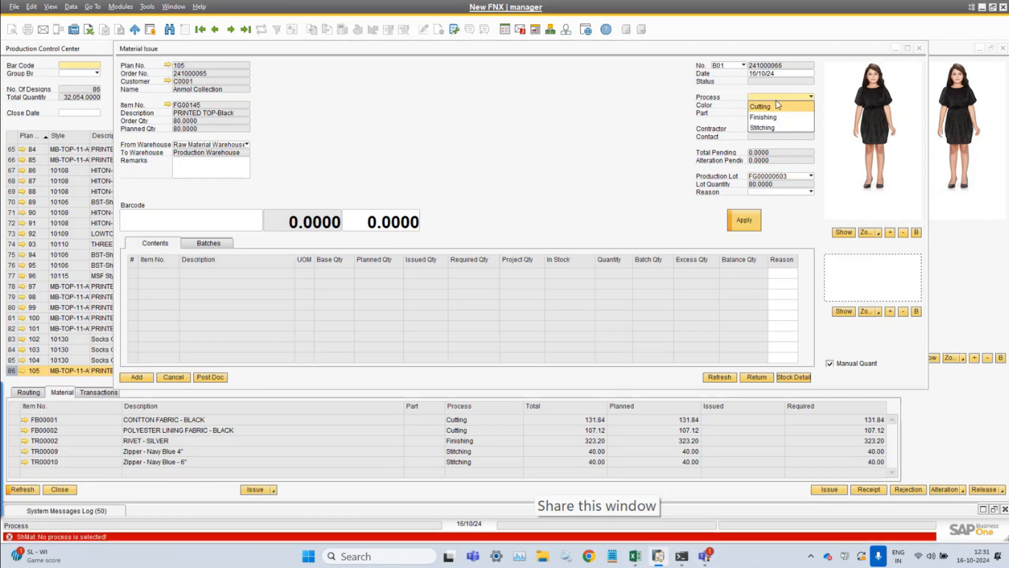
pyautogui.click(778, 108)
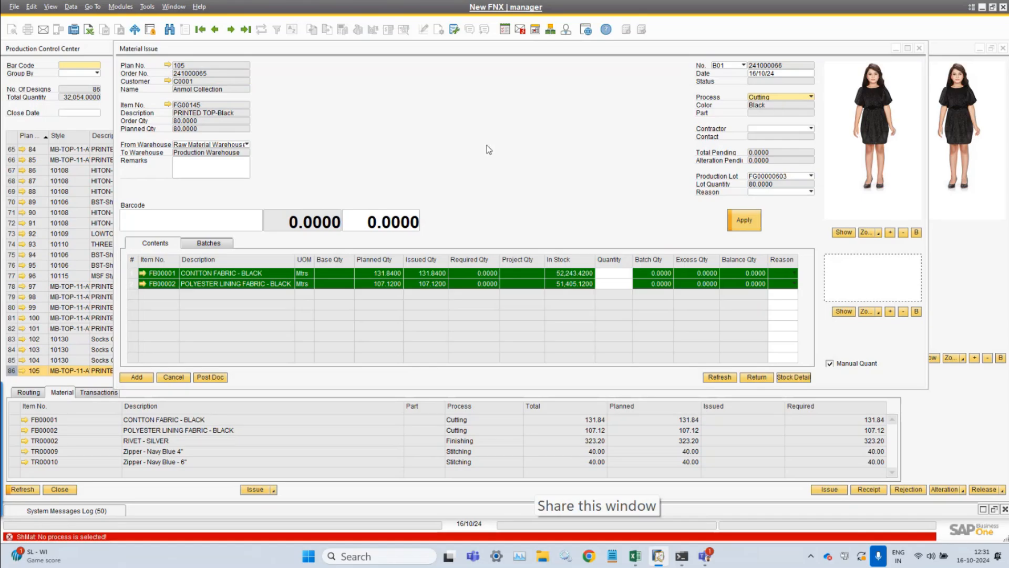
pyautogui.click(50, 7)
pyautogui.click(89, 99)
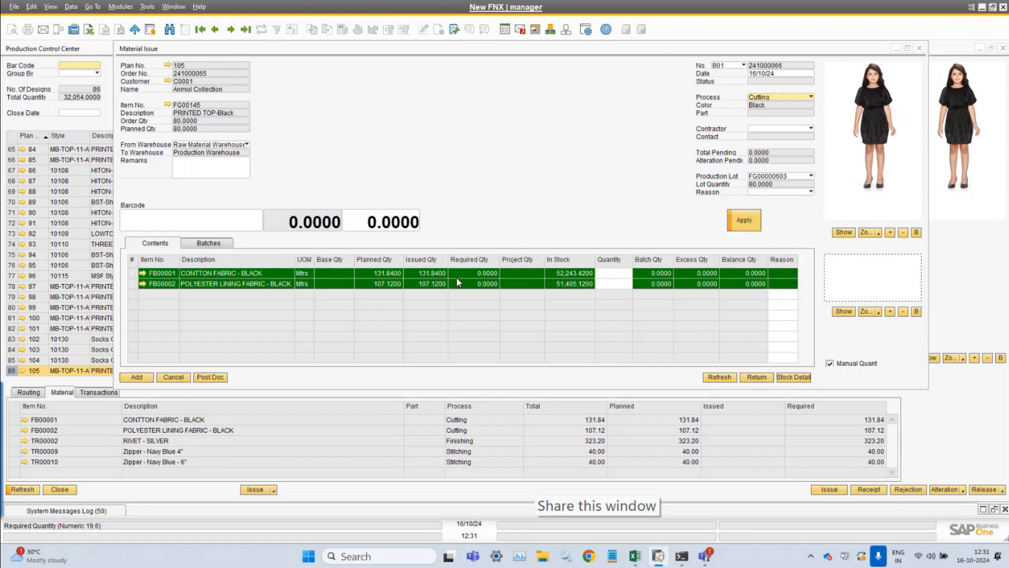
pyautogui.click(176, 378)
# - Reselect plan 105 in the Production Control Center to update its material quantities and review the issued Cutting fabrics
pyautogui.click(41, 392)
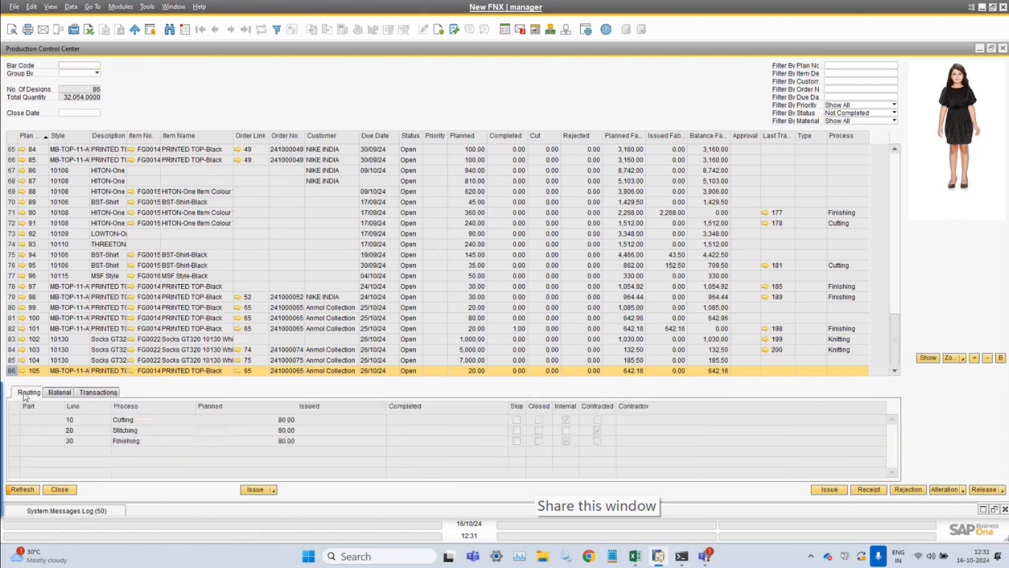
pyautogui.click(57, 393)
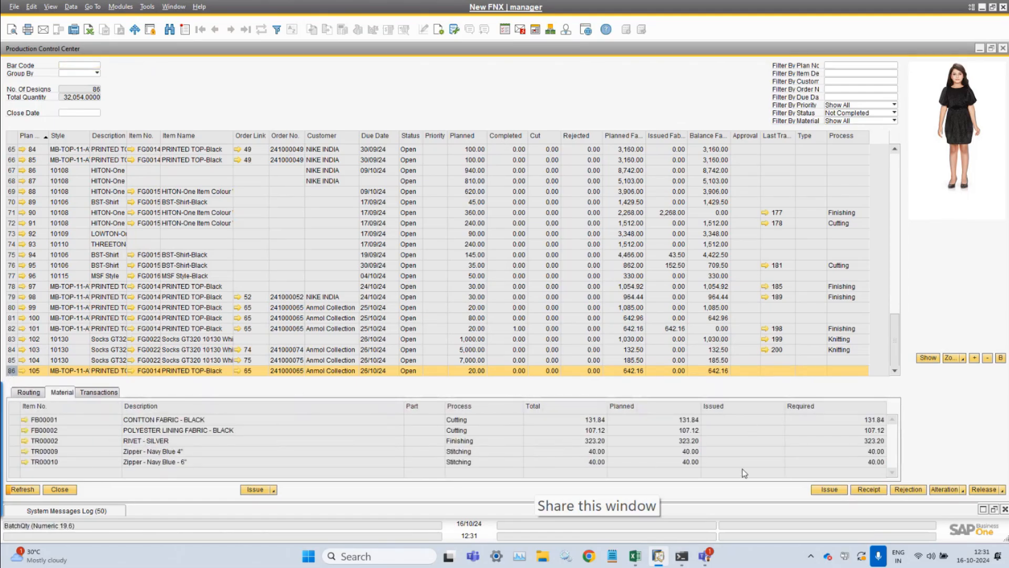
pyautogui.click(14, 374)
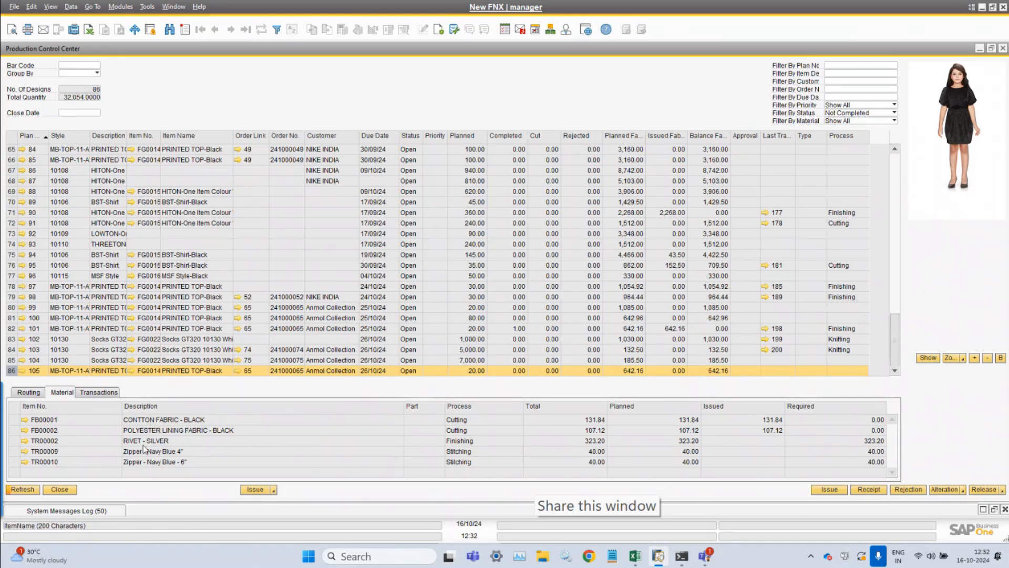
# - Review plan 105's routing, then open its production plan and show the material transactions recorded against it
pyautogui.click(25, 394)
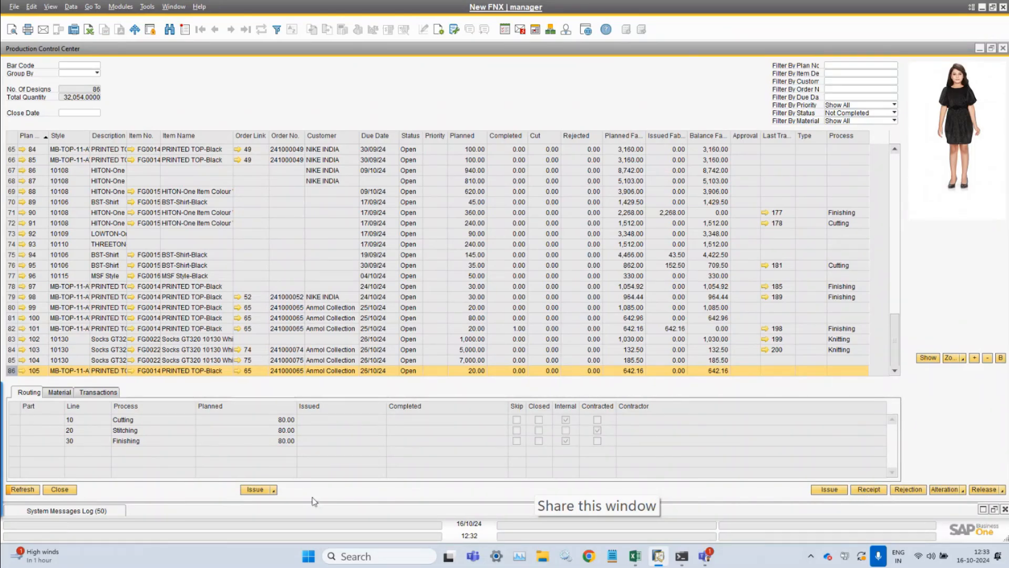
pyautogui.doubleClick(32, 374)
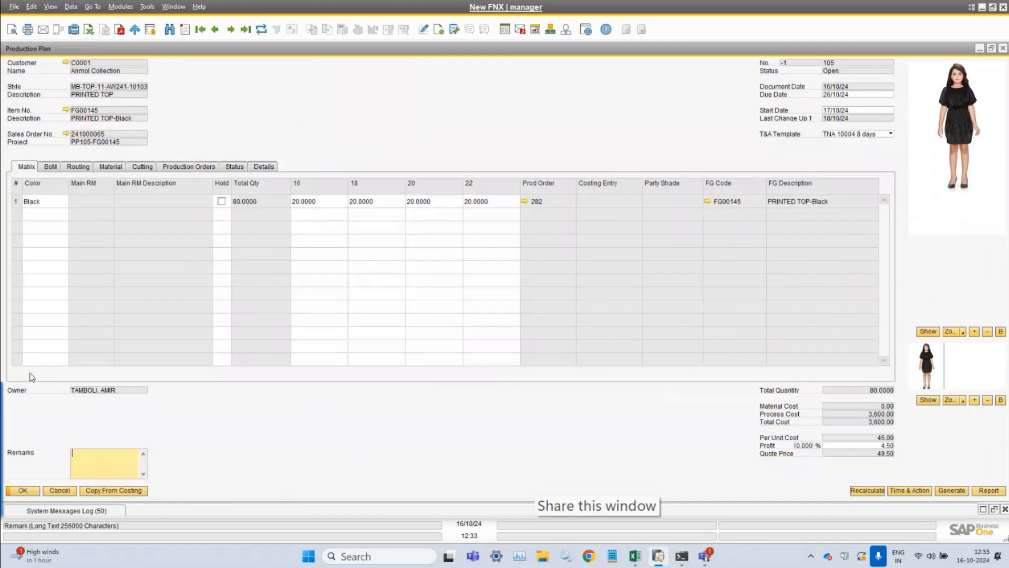
pyautogui.click(112, 167)
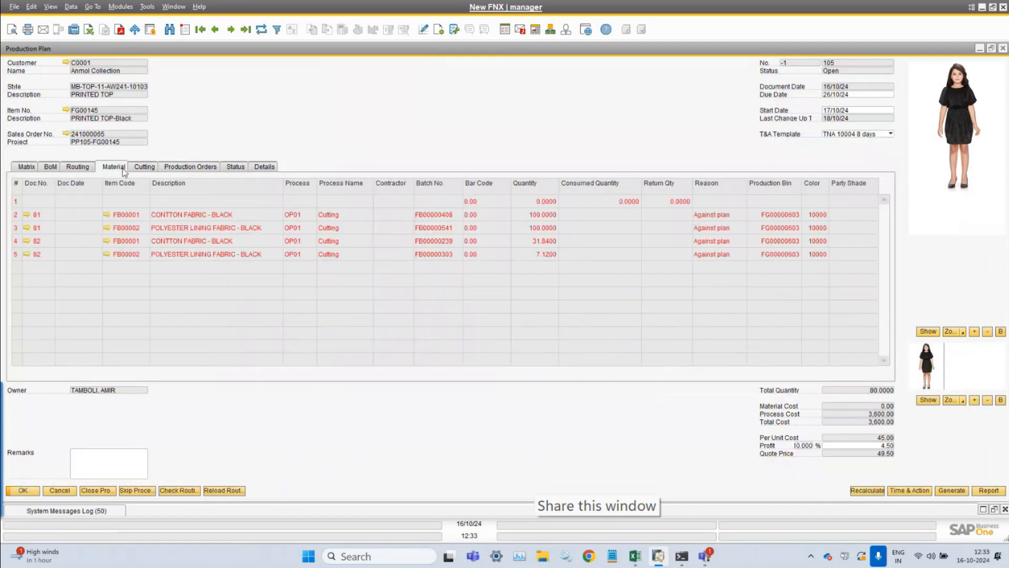